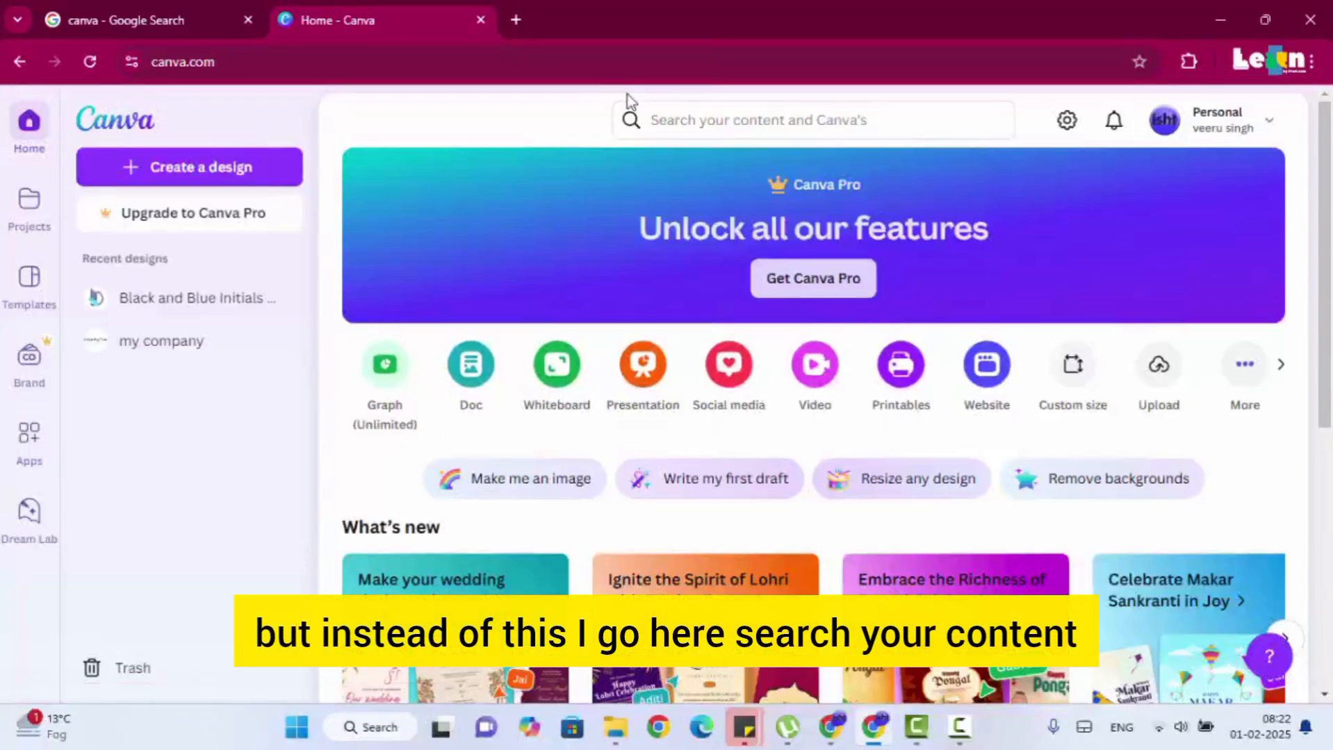
# Search Canva's content for "business logo".
pyautogui.click(671, 124)
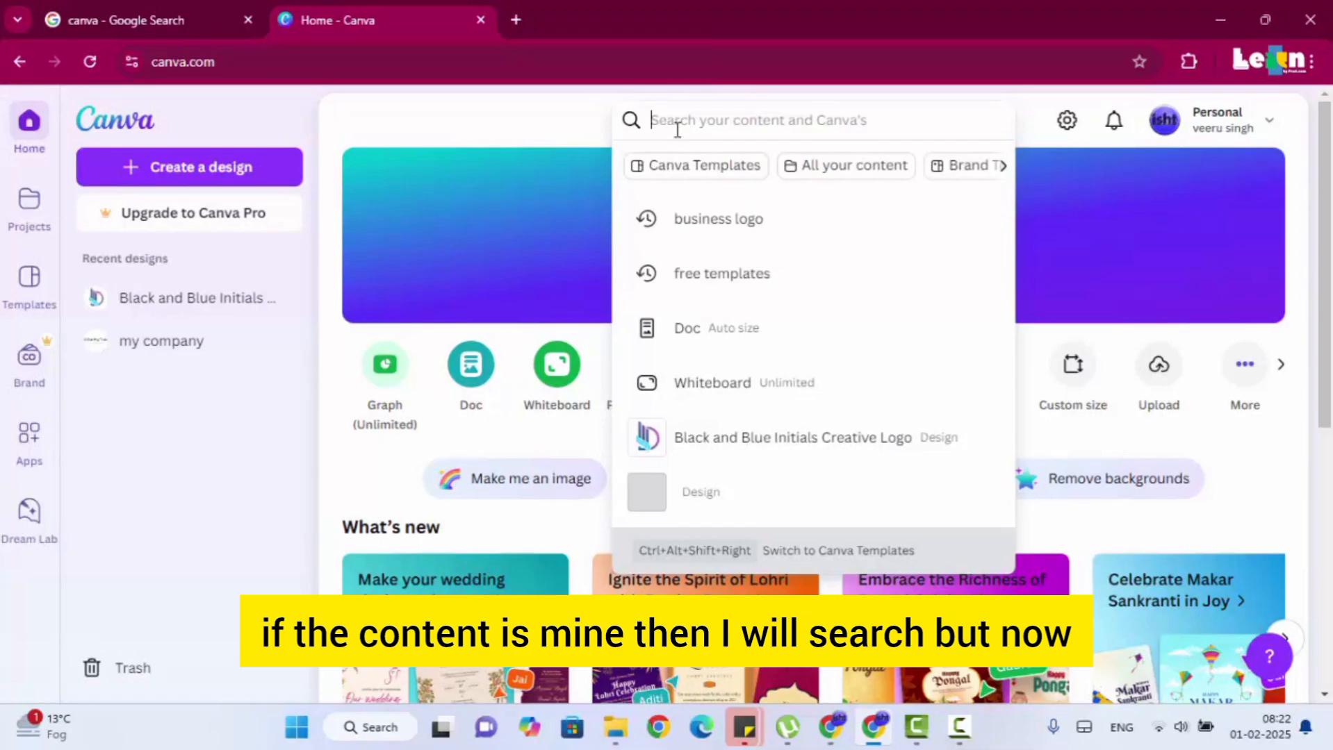
pyautogui.write('logo')
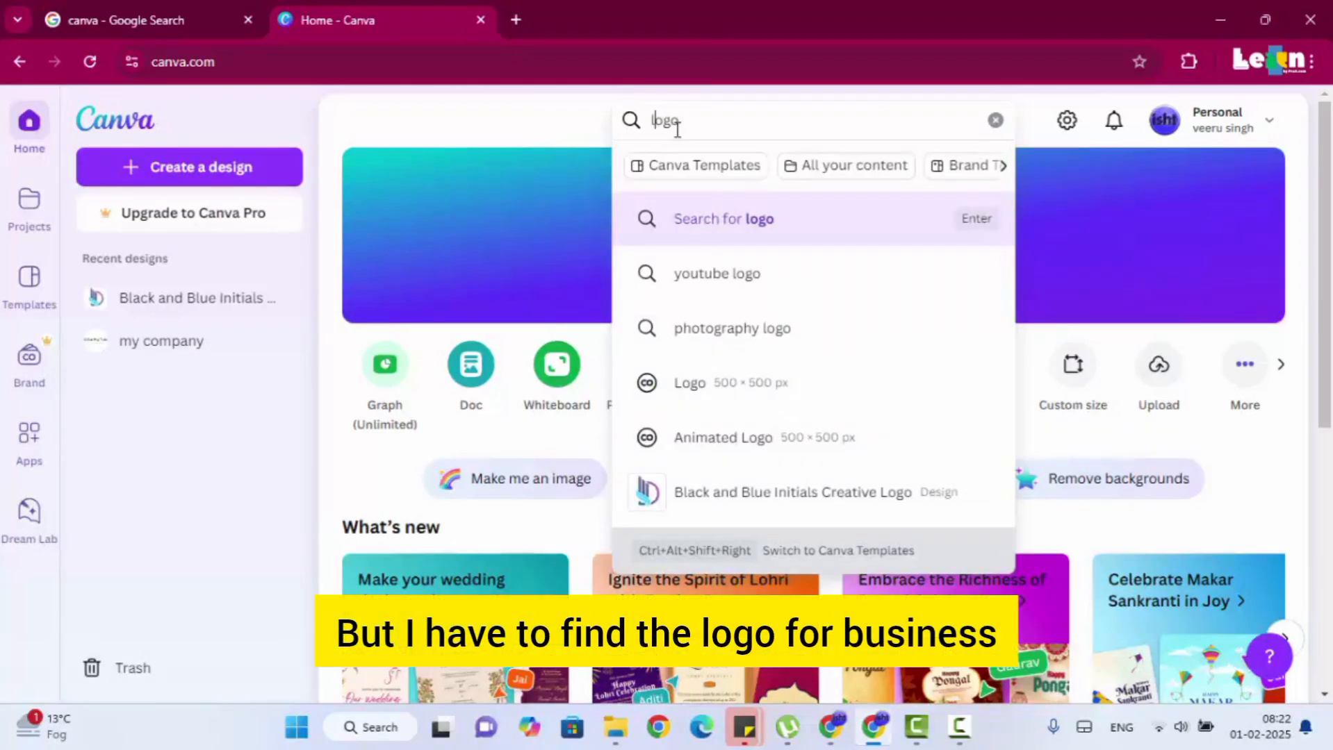
pyautogui.write('business')
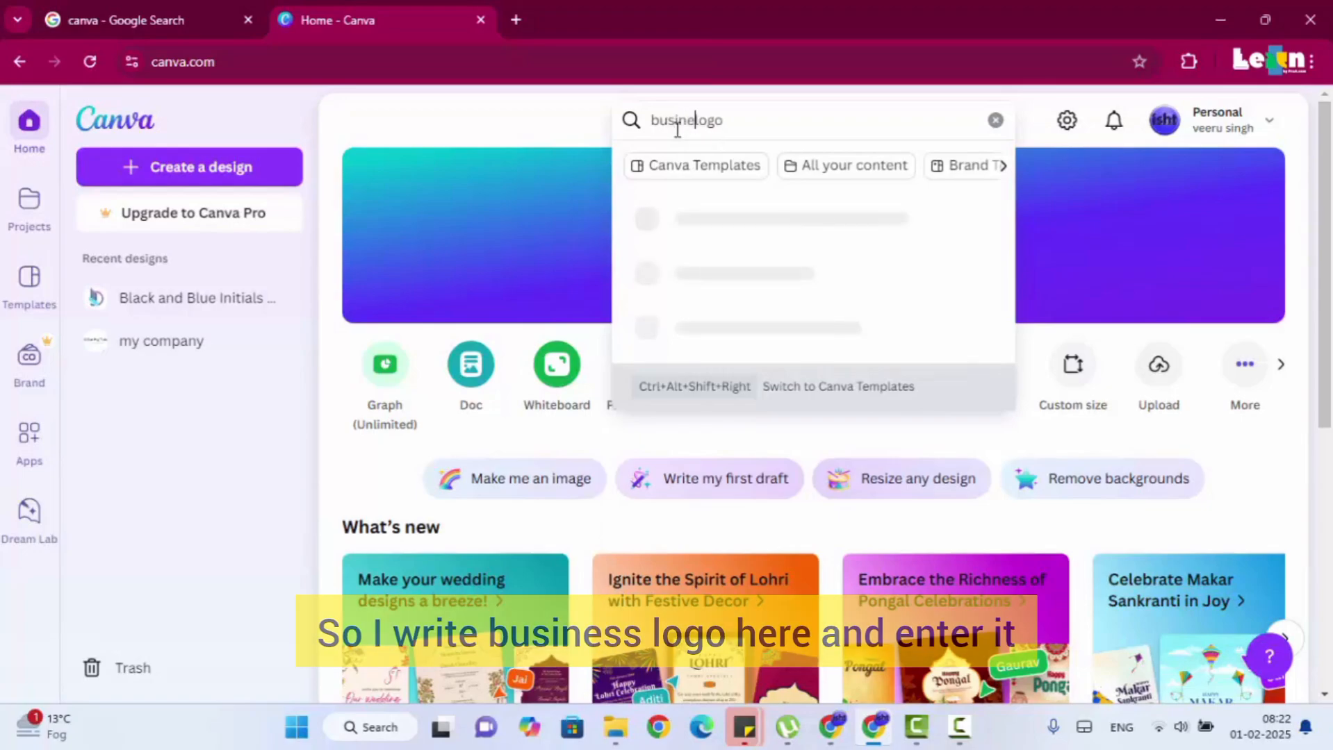
pyautogui.press('Return')
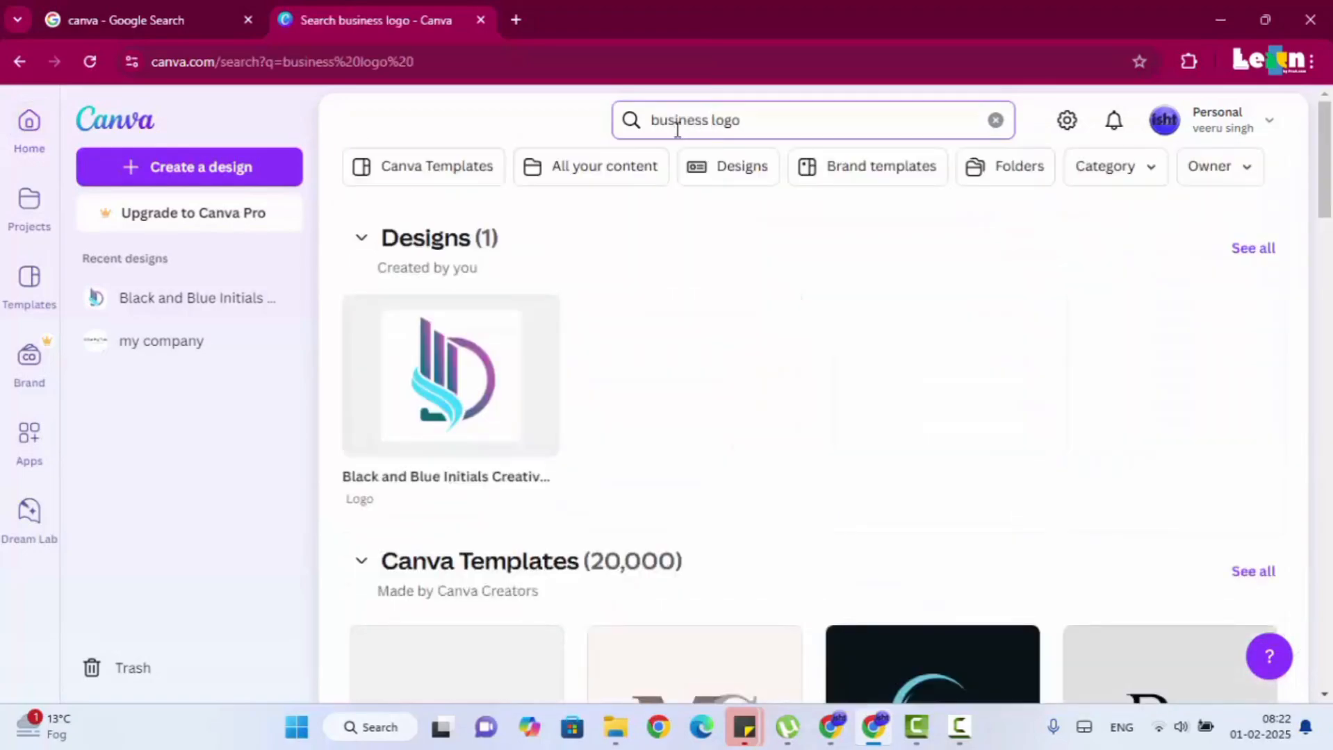
# Browse the business logo templates and check which ones are free and which carry the Pro crown.
pyautogui.scroll(-5, 1330, 462)
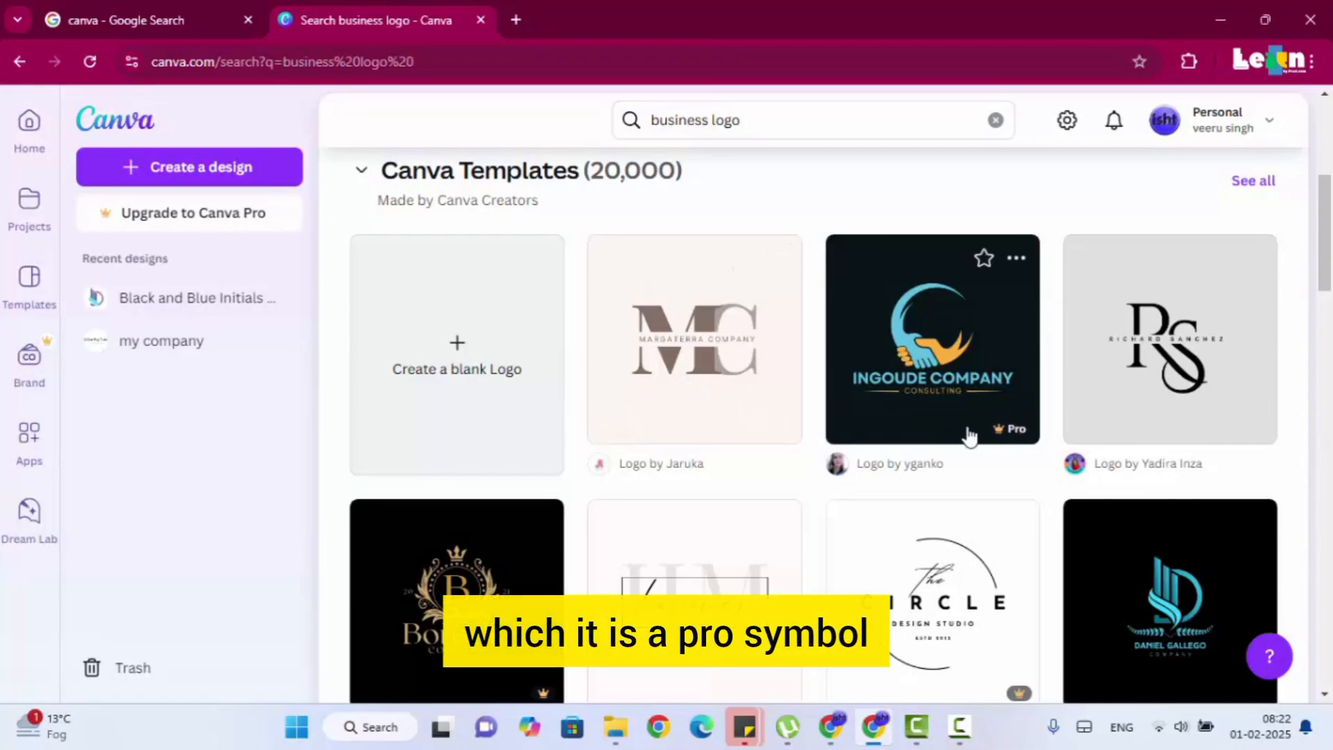
pyautogui.moveTo(1002, 430)
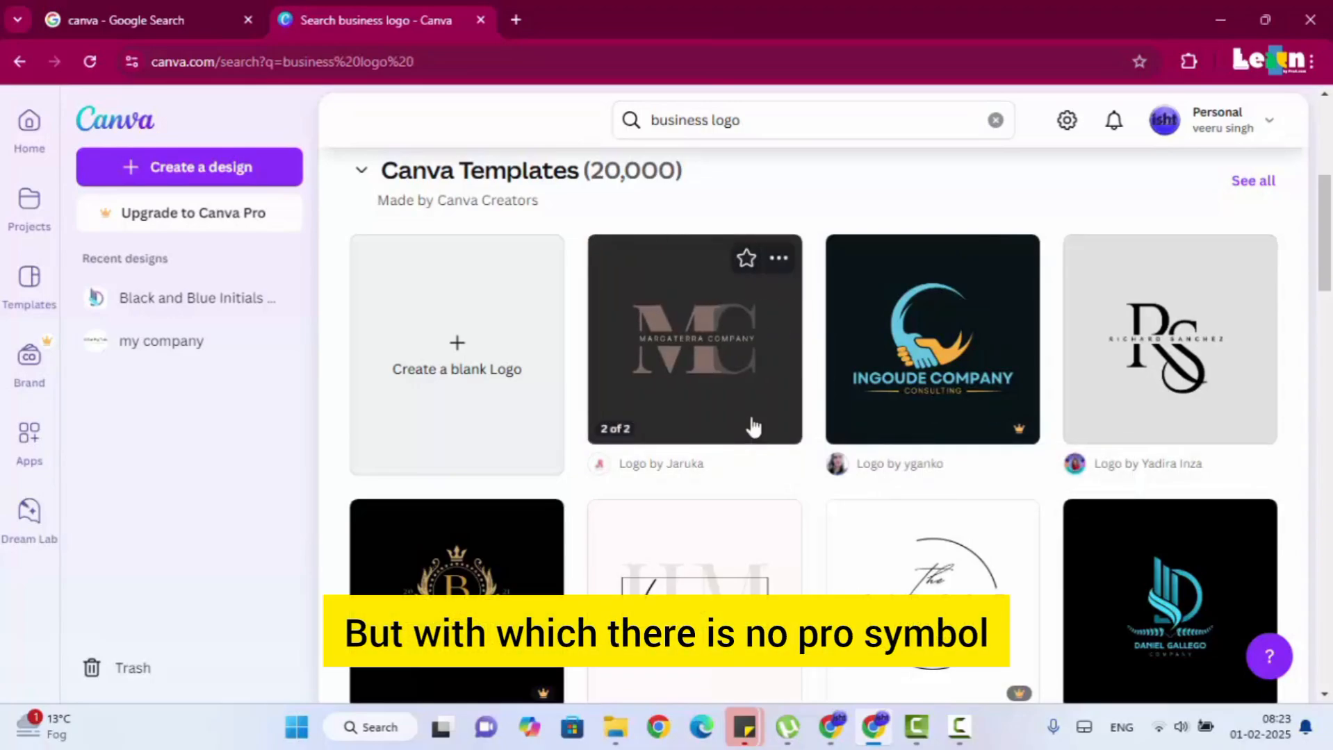
pyautogui.scroll(-4, 729, 437)
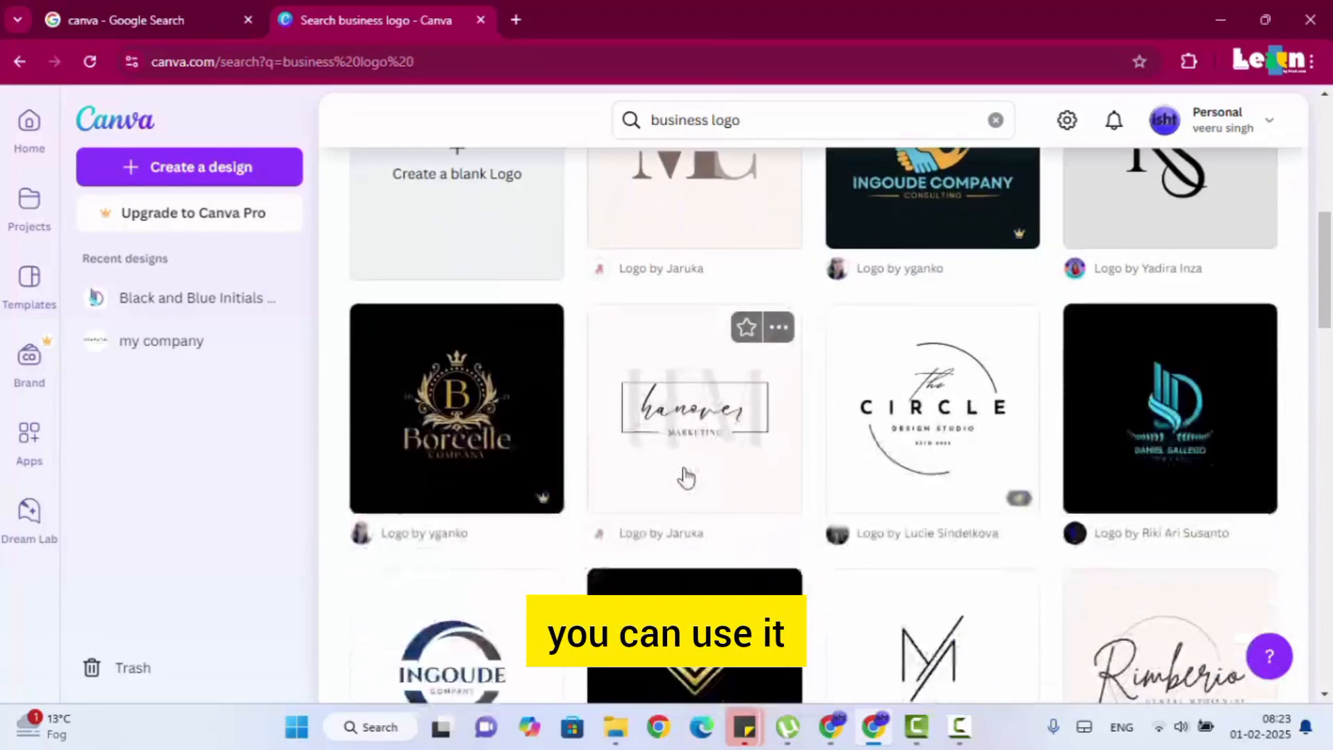
pyautogui.scroll(-2, 1154, 297)
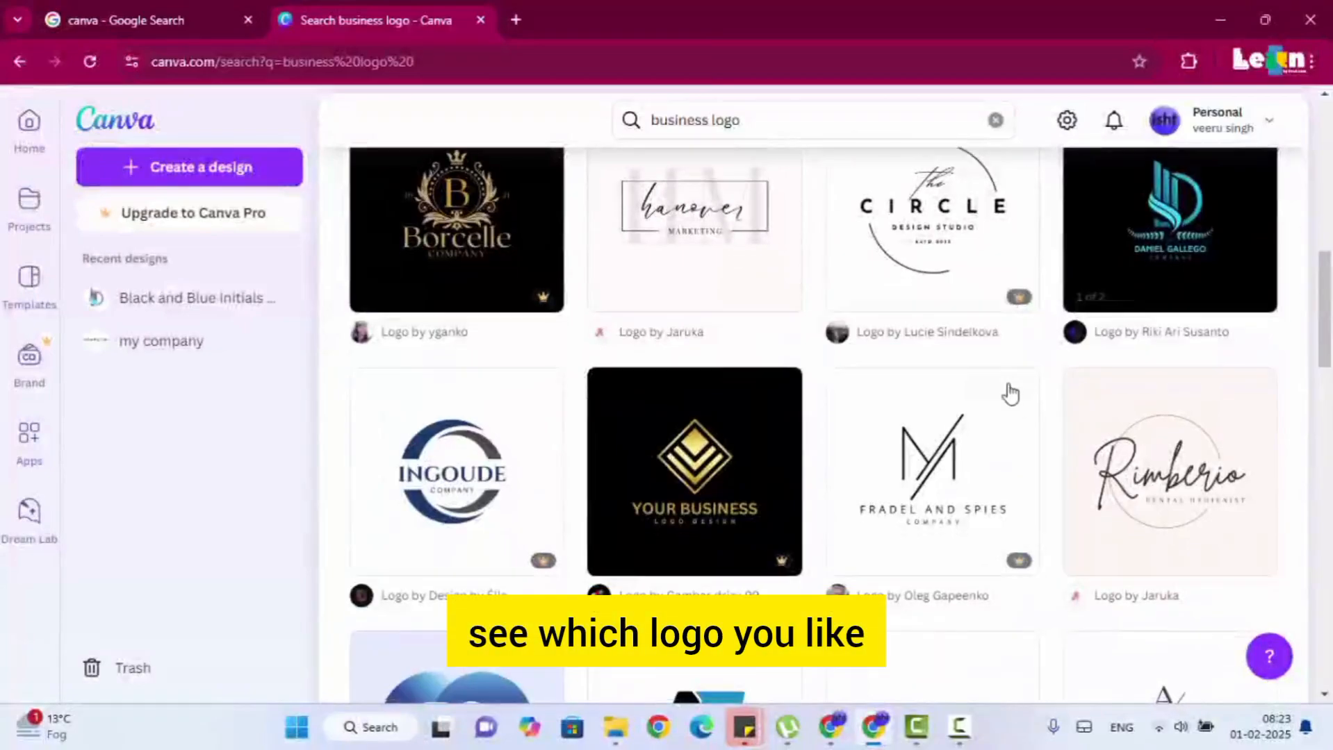
pyautogui.scroll(-2, 744, 460)
pyautogui.scroll(-3, 663, 521)
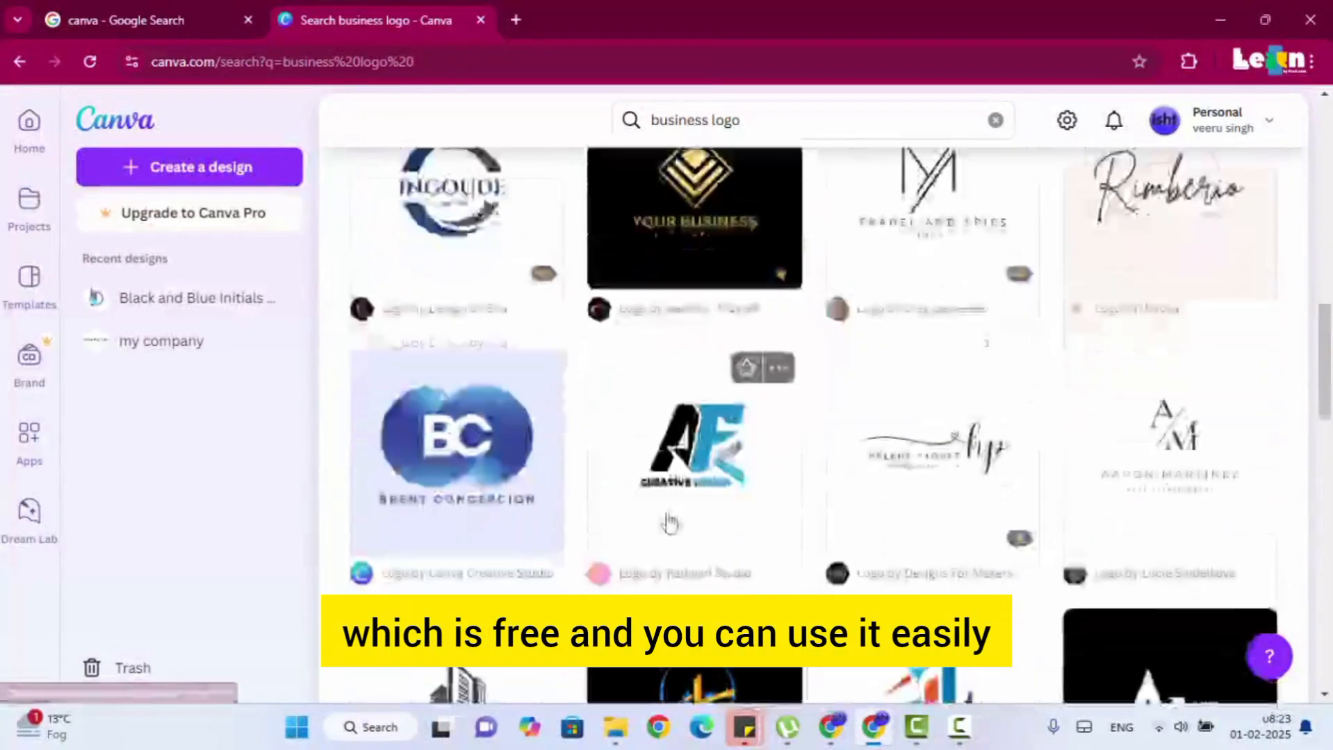
pyautogui.scroll(-2, 570, 472)
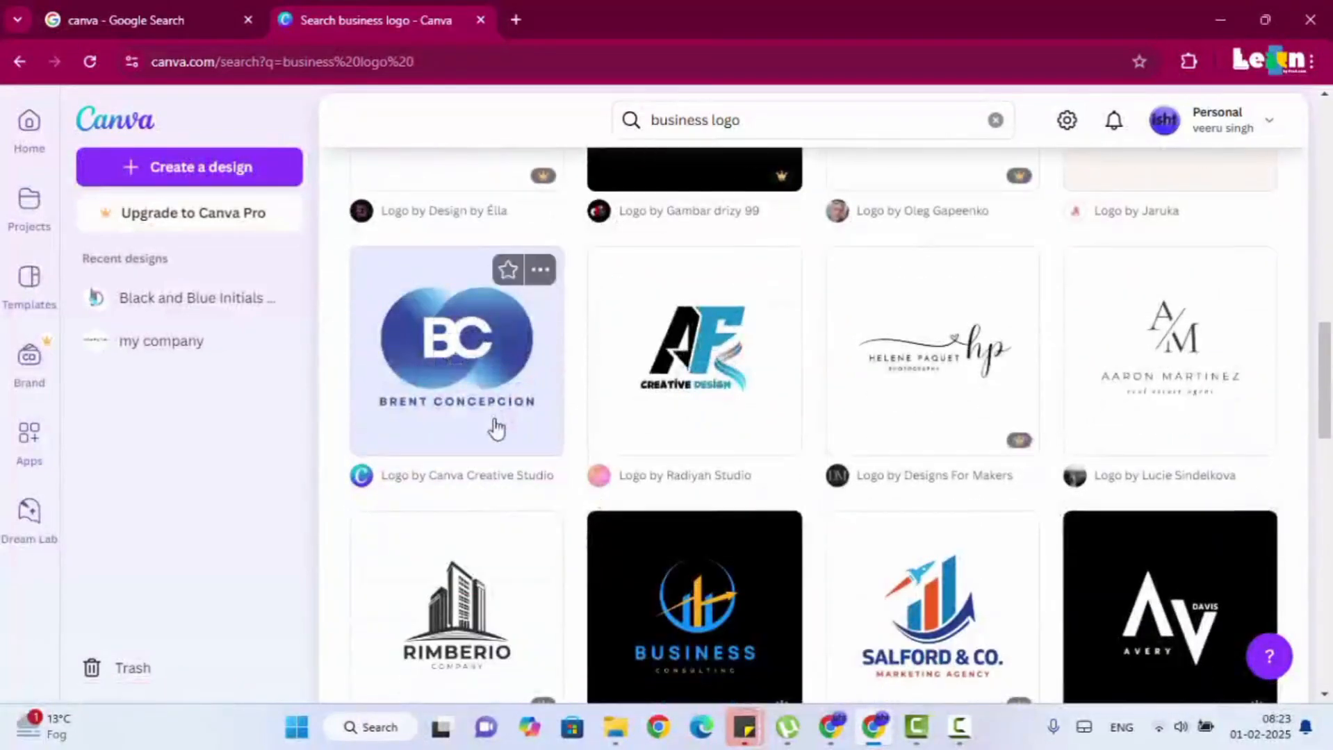
pyautogui.scroll(-2, 508, 444)
pyautogui.scroll(-4, 521, 467)
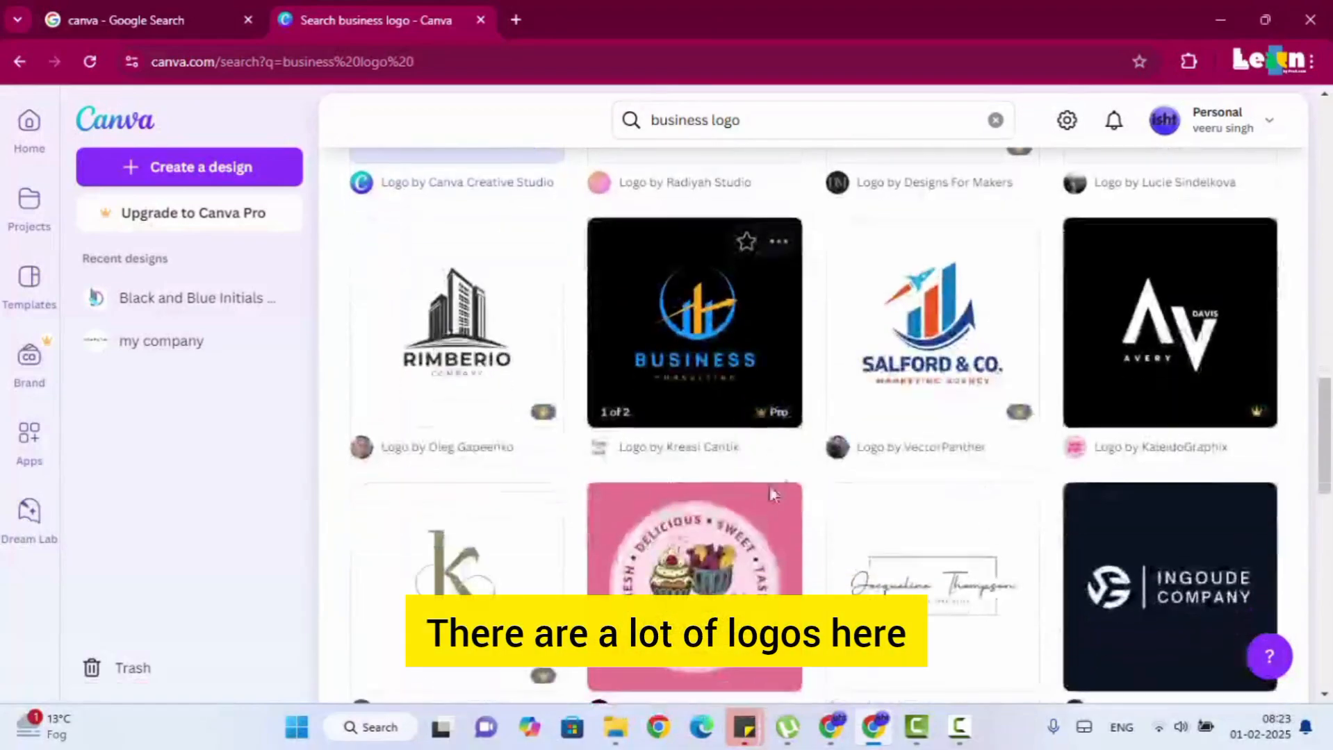
pyautogui.scroll(-1, 757, 533)
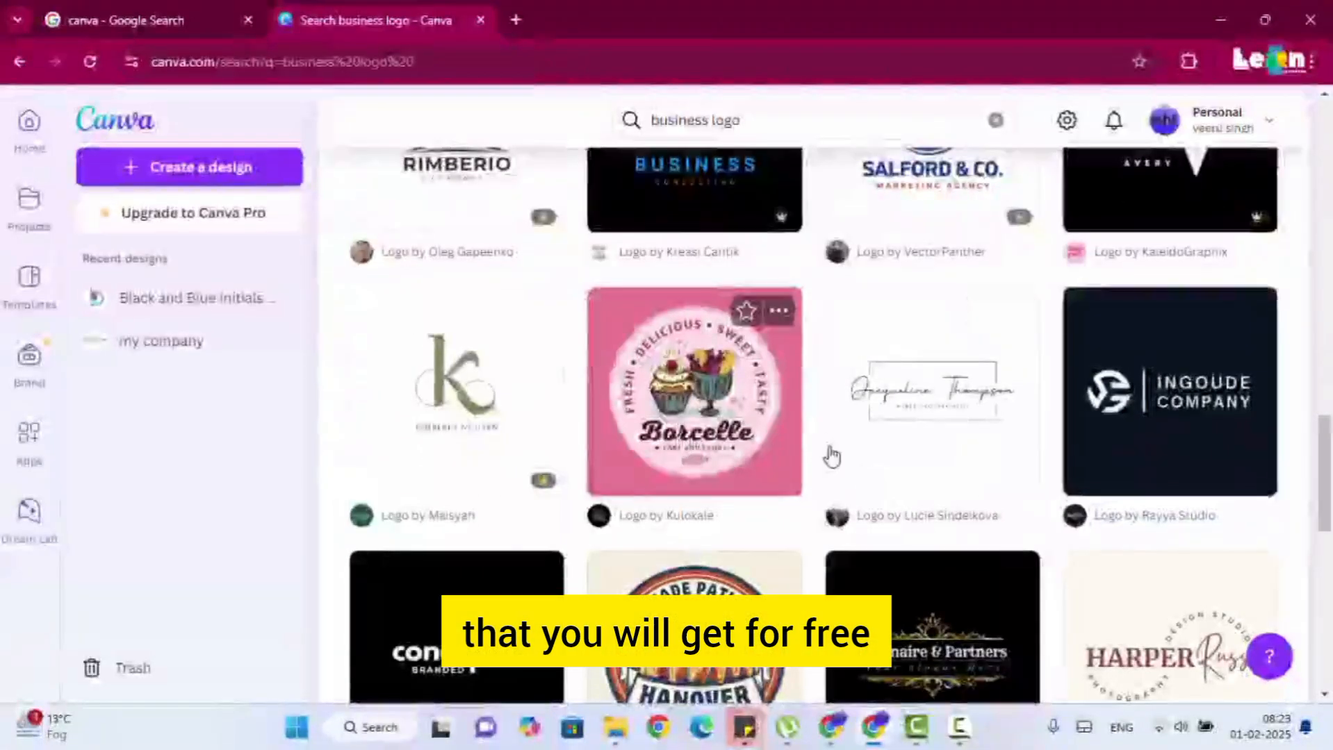
pyautogui.scroll(-2, 737, 424)
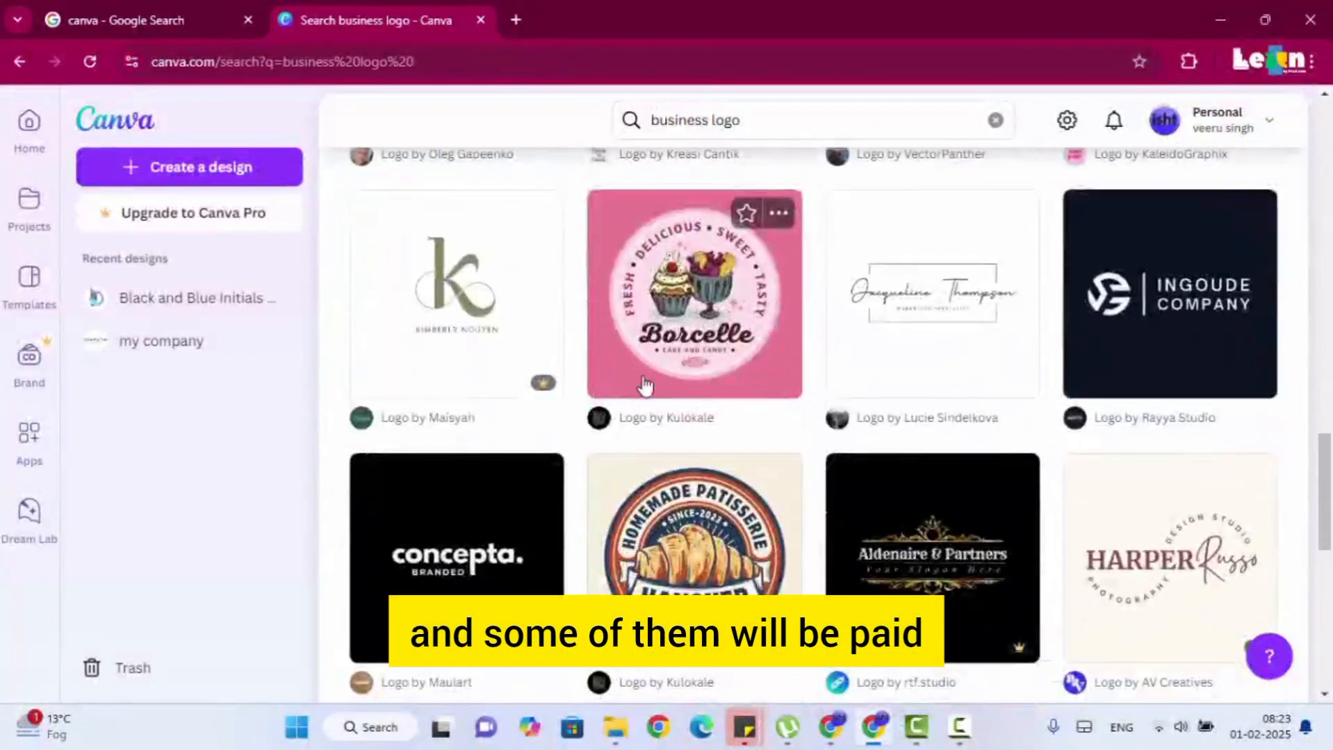
pyautogui.scroll(1, 698, 473)
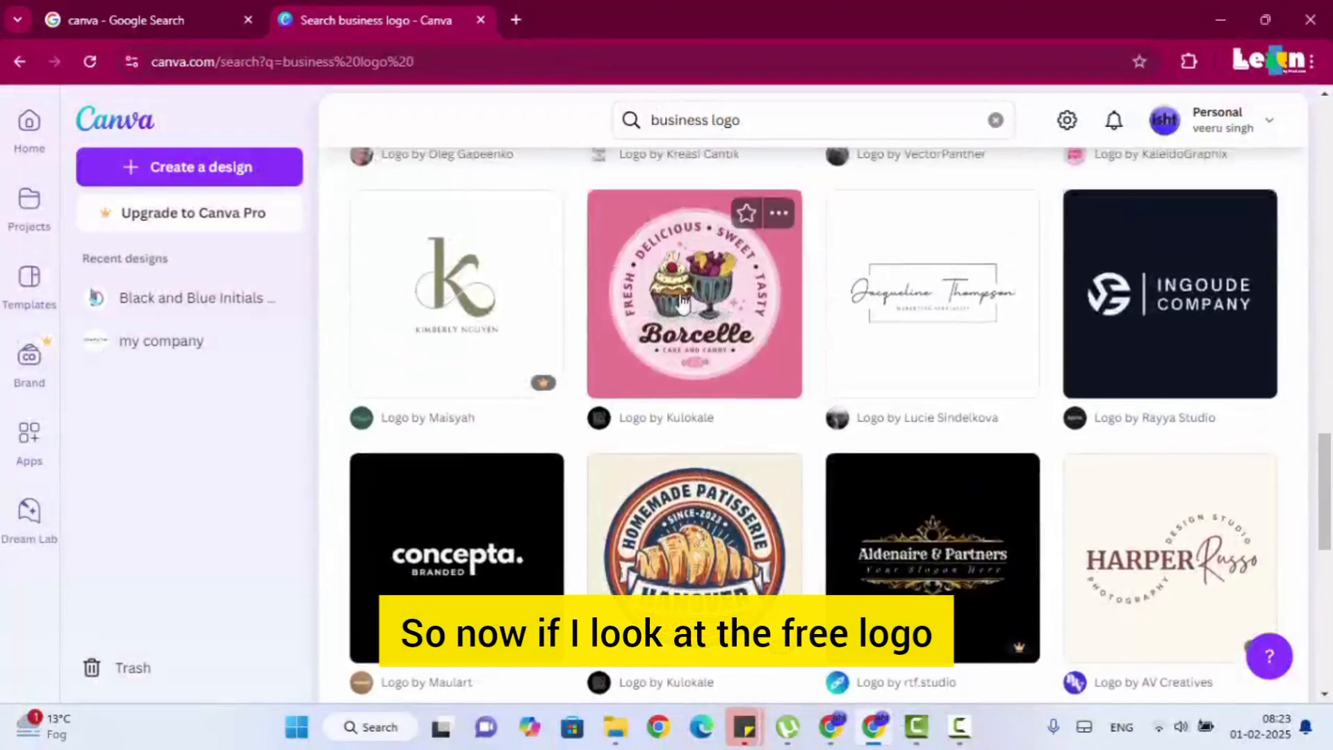
pyautogui.scroll(-4, 903, 403)
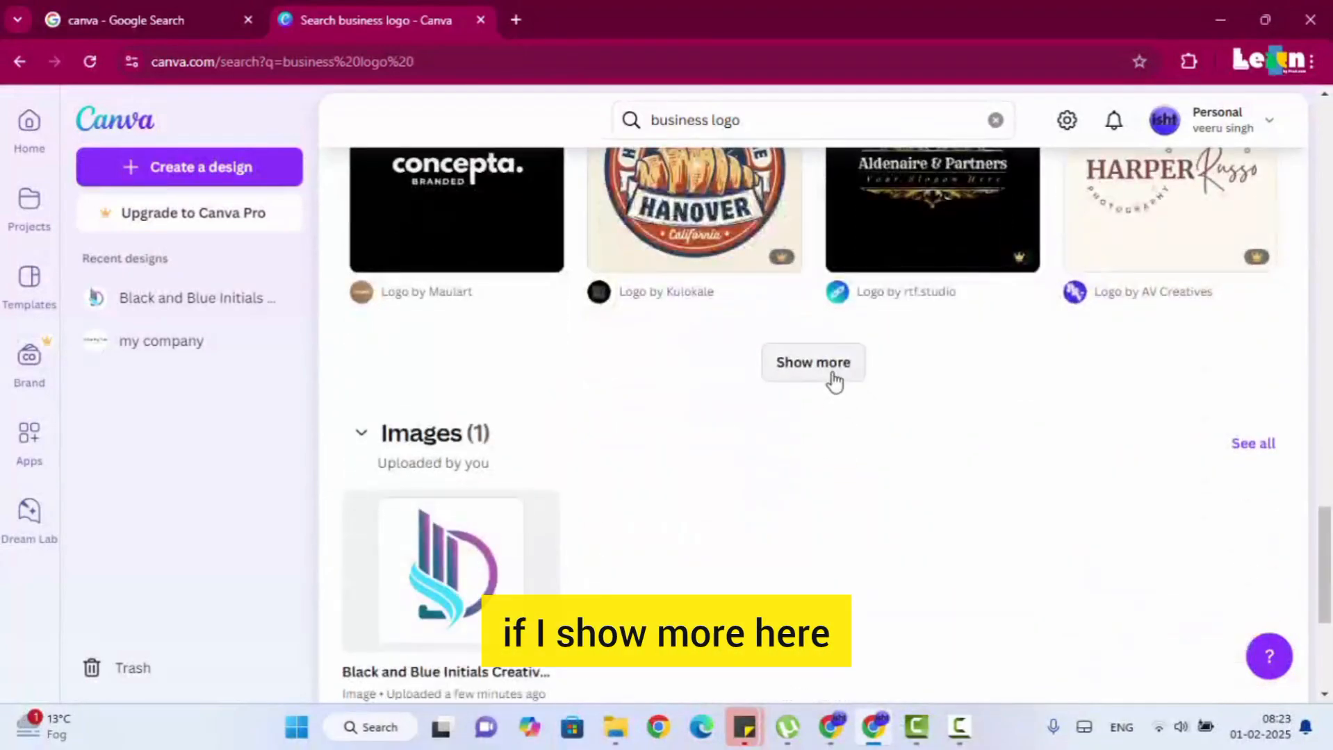
# Load more business logo templates and open the preview of the gold and black Rimberio Jewelry logo.
pyautogui.click(831, 371)
pyautogui.scroll(-8, 824, 386)
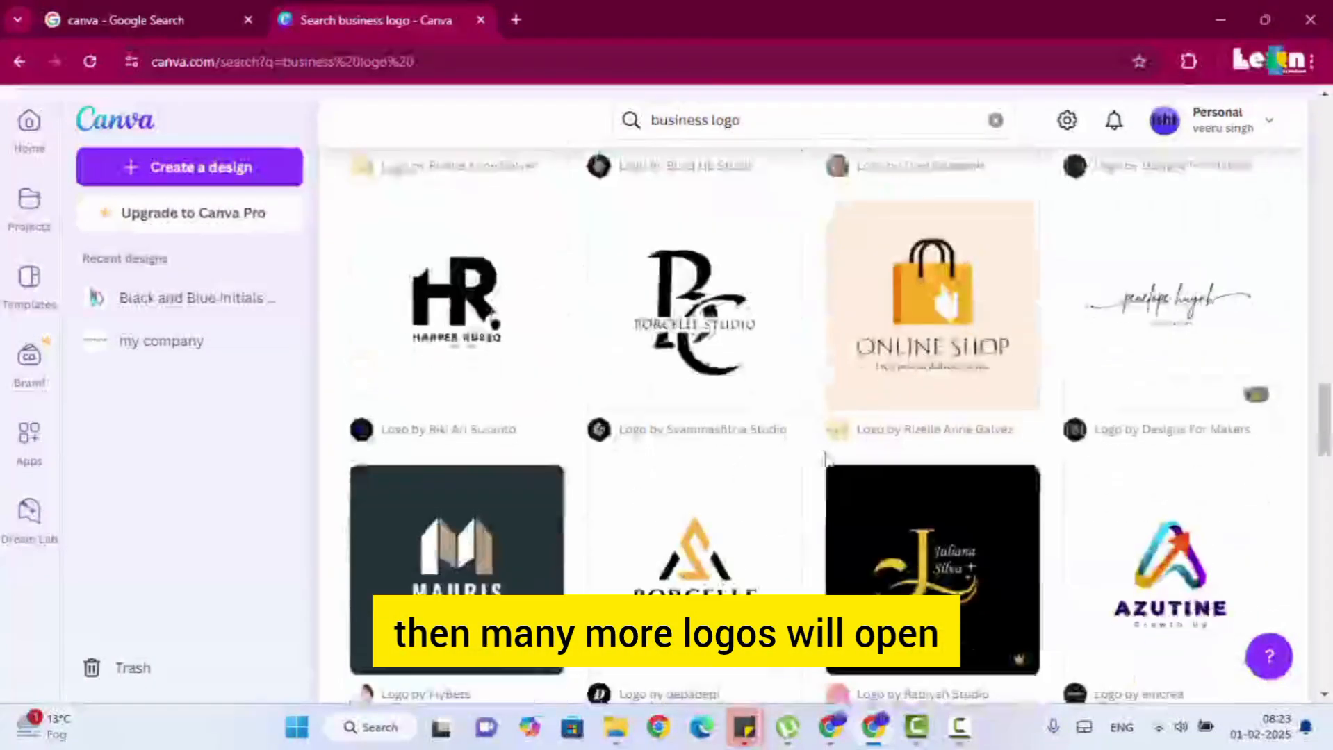
pyautogui.scroll(-15, 842, 492)
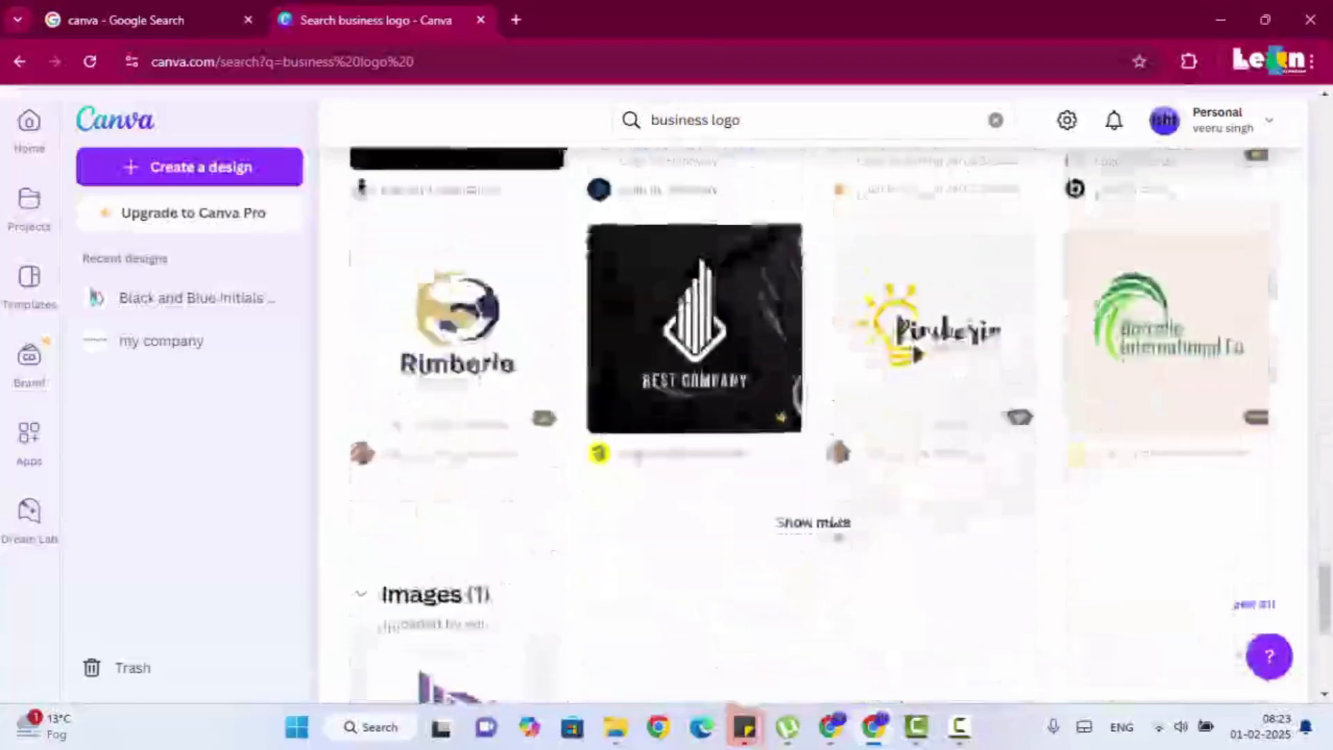
pyautogui.click(812, 235)
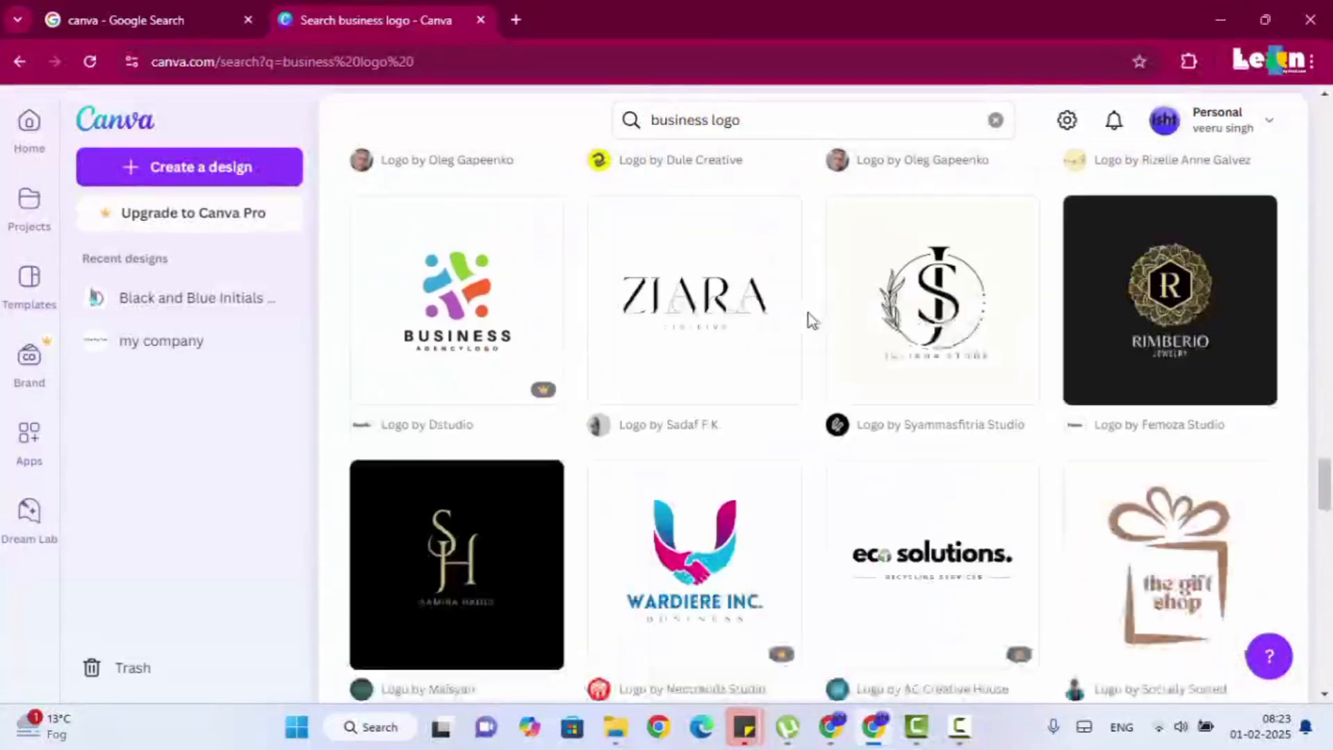
pyautogui.scroll(-3, 833, 417)
pyautogui.scroll(3, 836, 416)
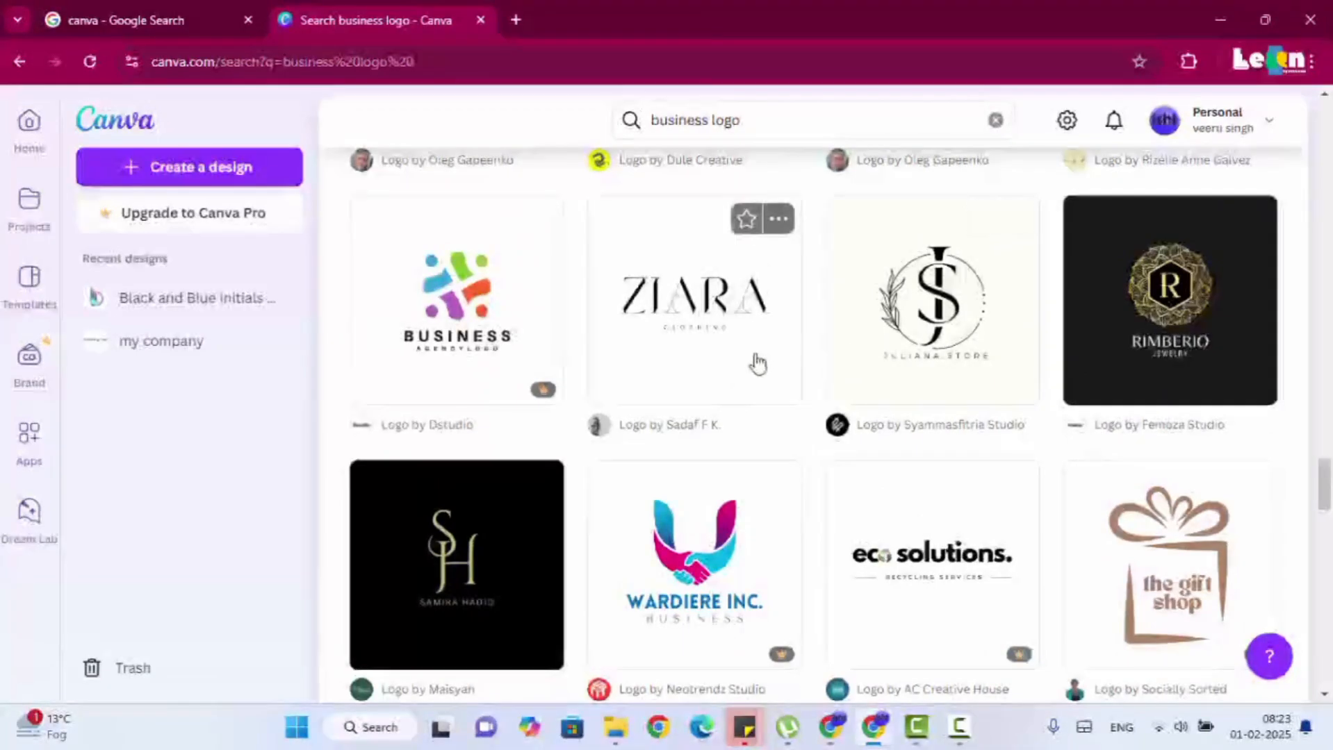
pyautogui.click(1172, 347)
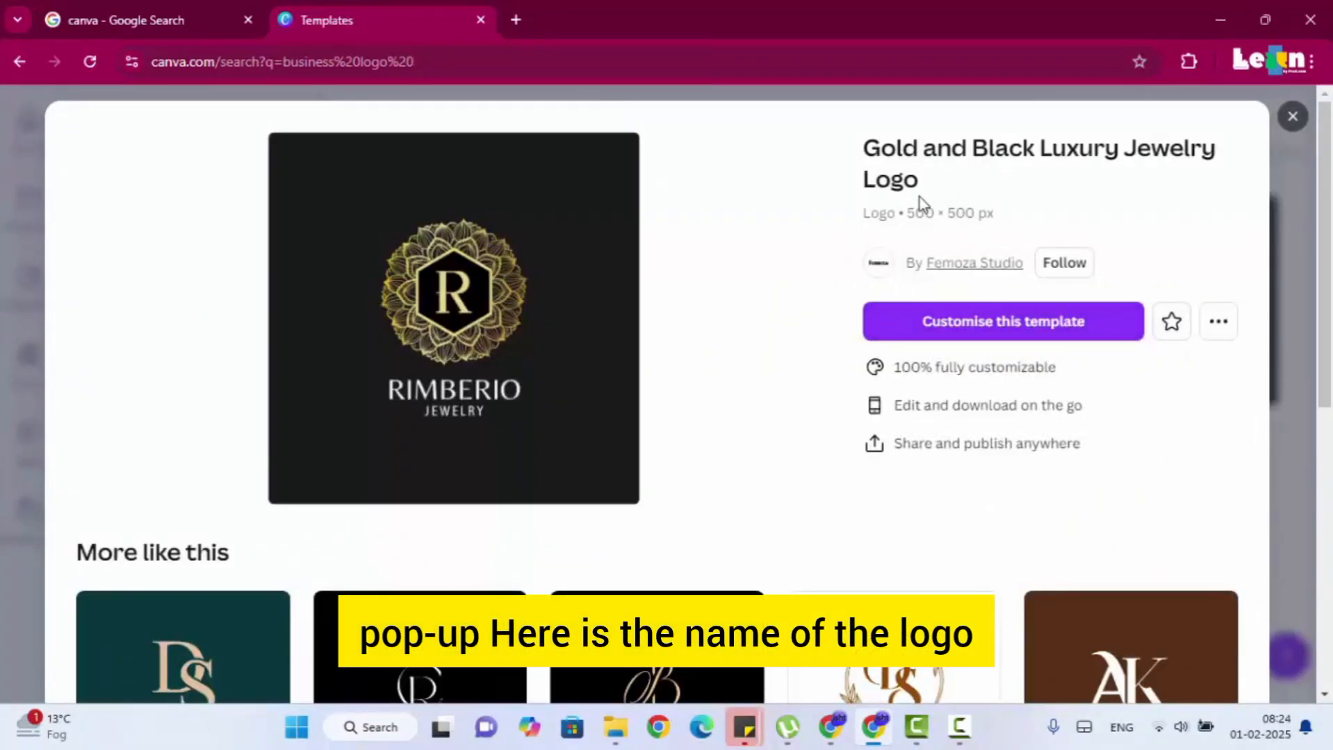
# Check the similar designs offered, then open the Gold and Black Luxury Jewelry Logo template for customising.
pyautogui.scroll(-4, 601, 395)
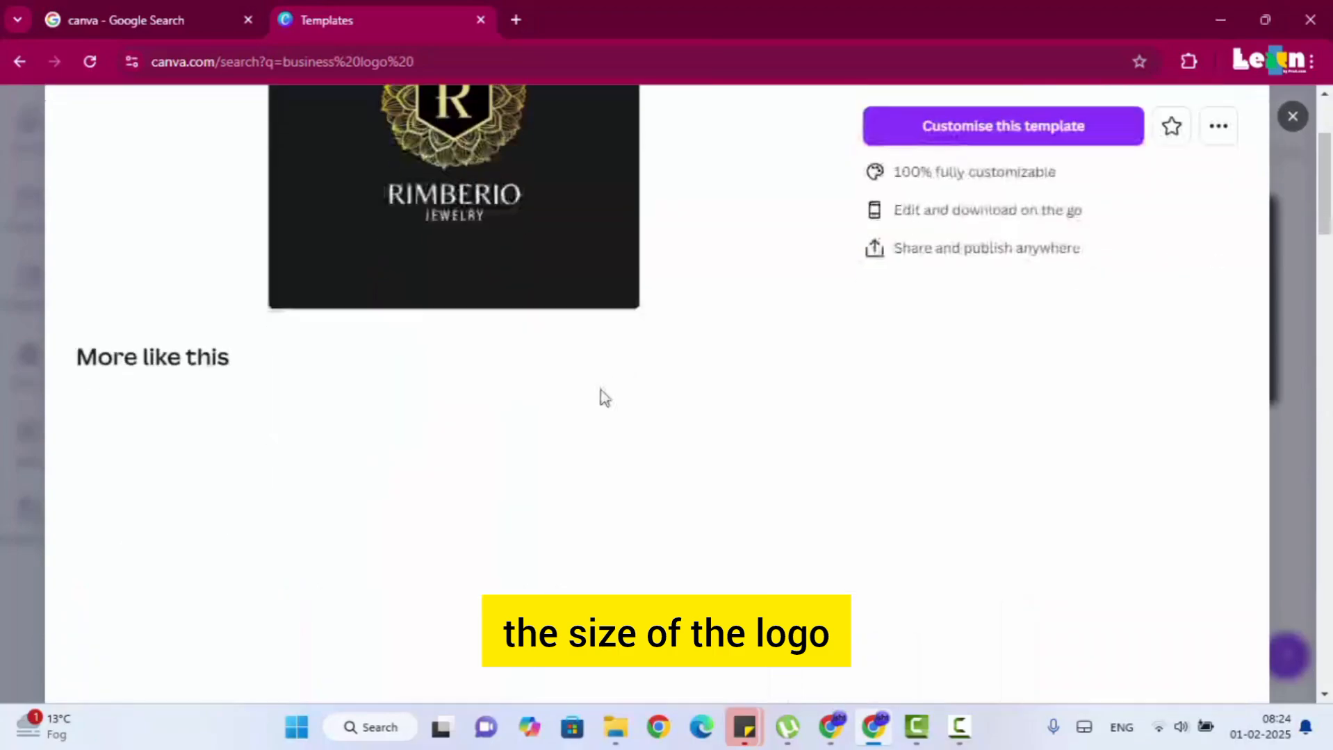
pyautogui.scroll(3, 591, 334)
pyautogui.scroll(-8, 598, 459)
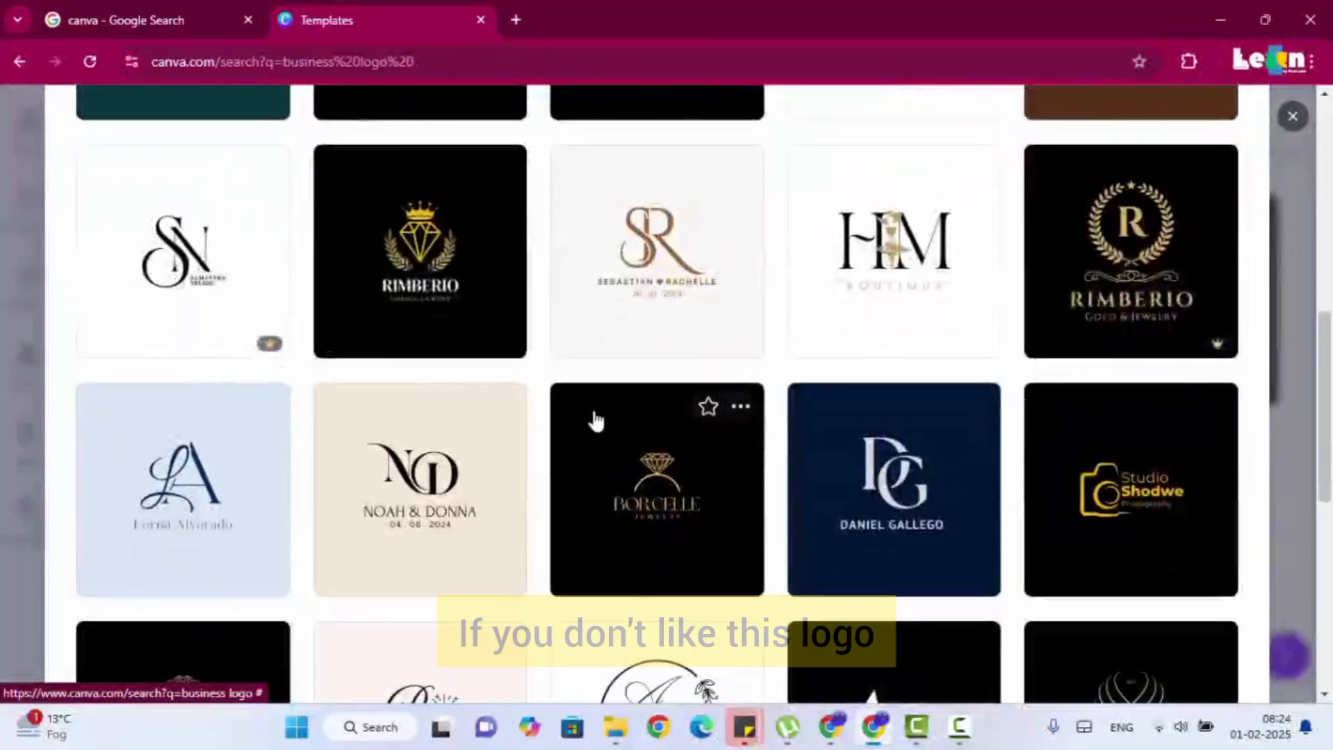
pyautogui.scroll(8, 597, 417)
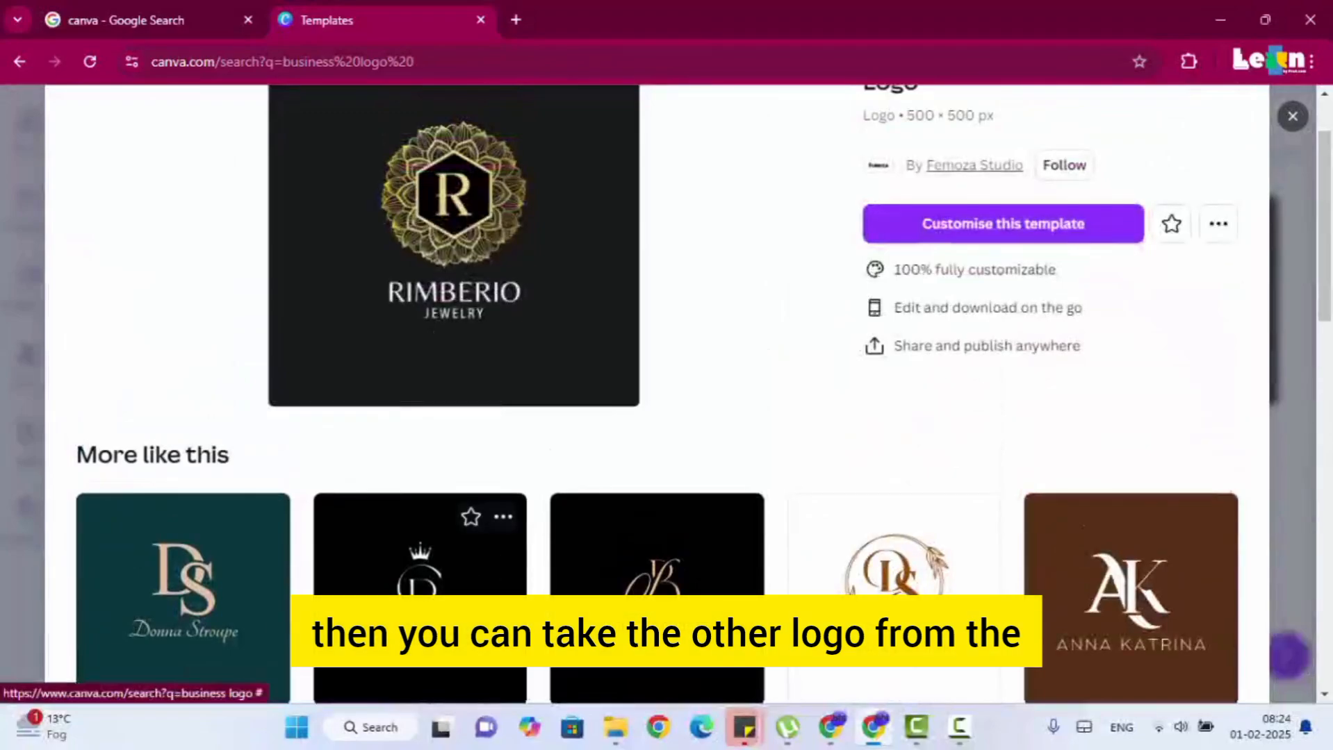
pyautogui.scroll(2, 544, 407)
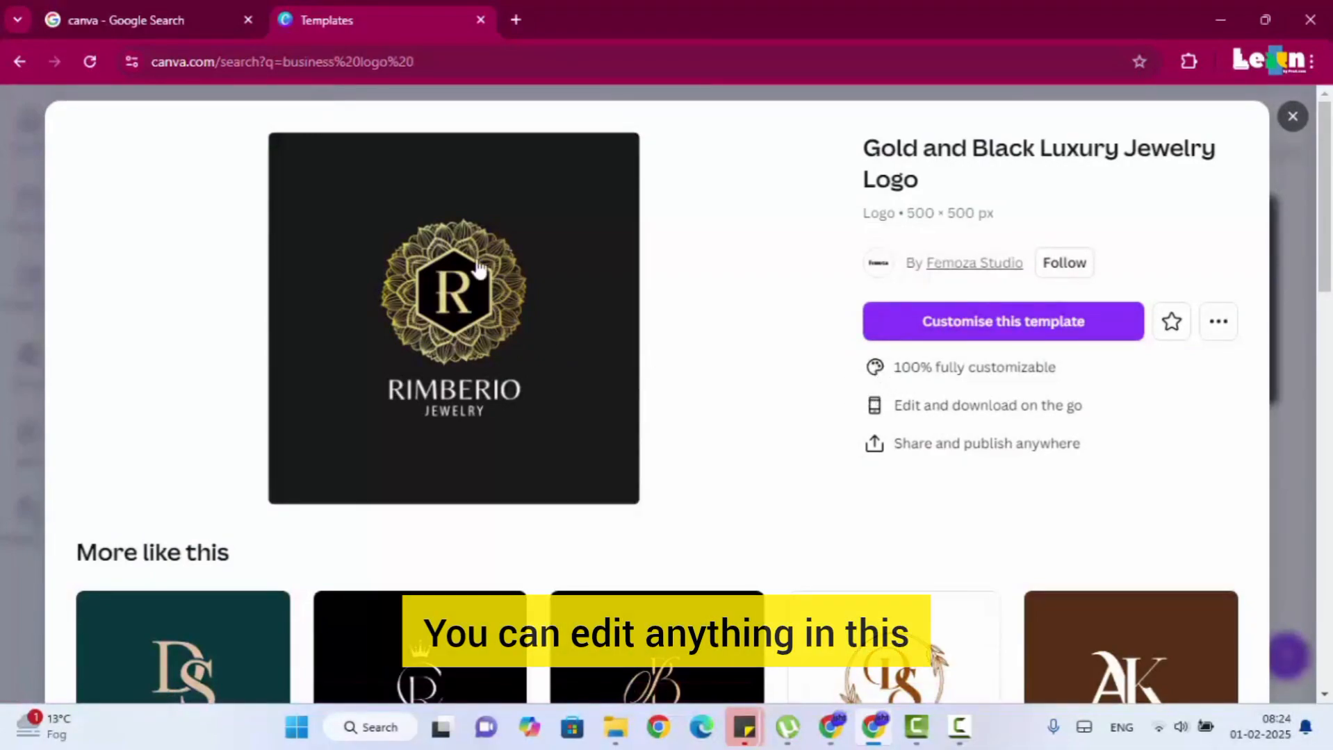
pyautogui.click(927, 323)
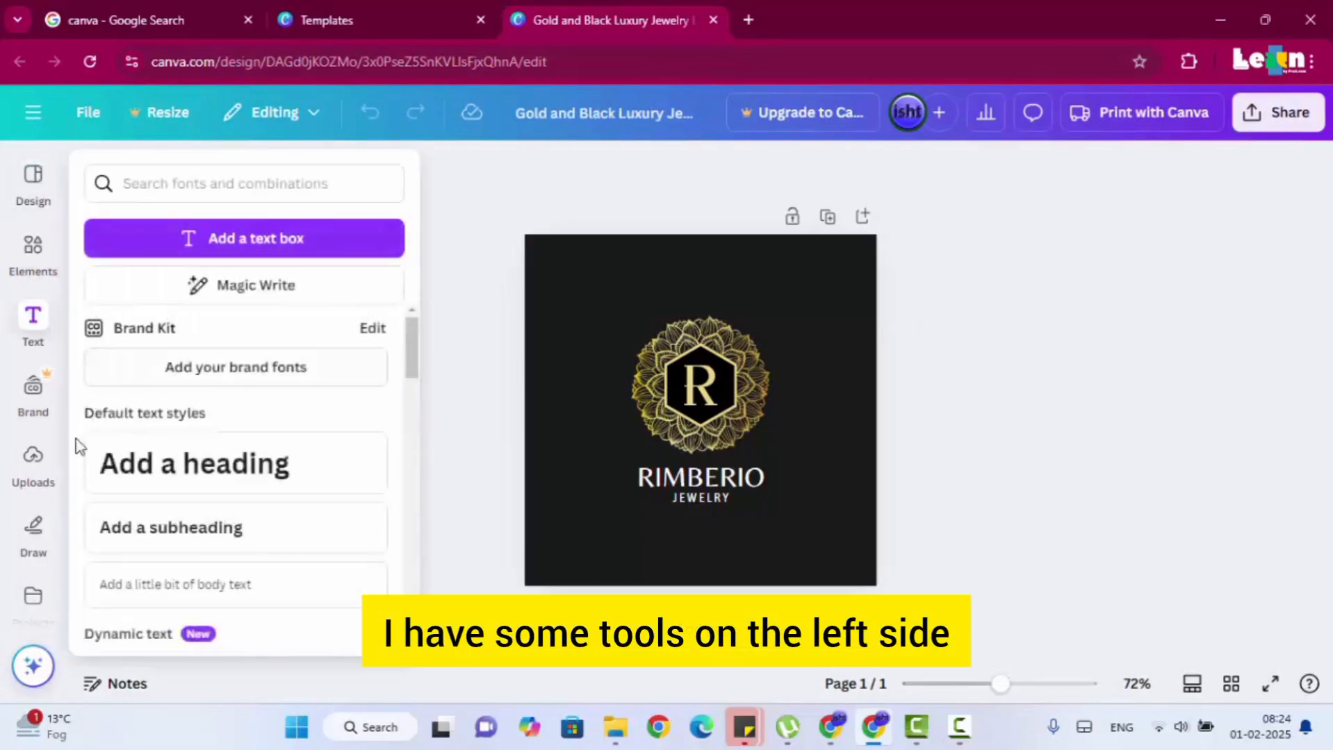
# Examine the side tools and the editing options for the round emblem, the RIMBERIO text and the JEWELRY text.
pyautogui.moveTo(29, 321)
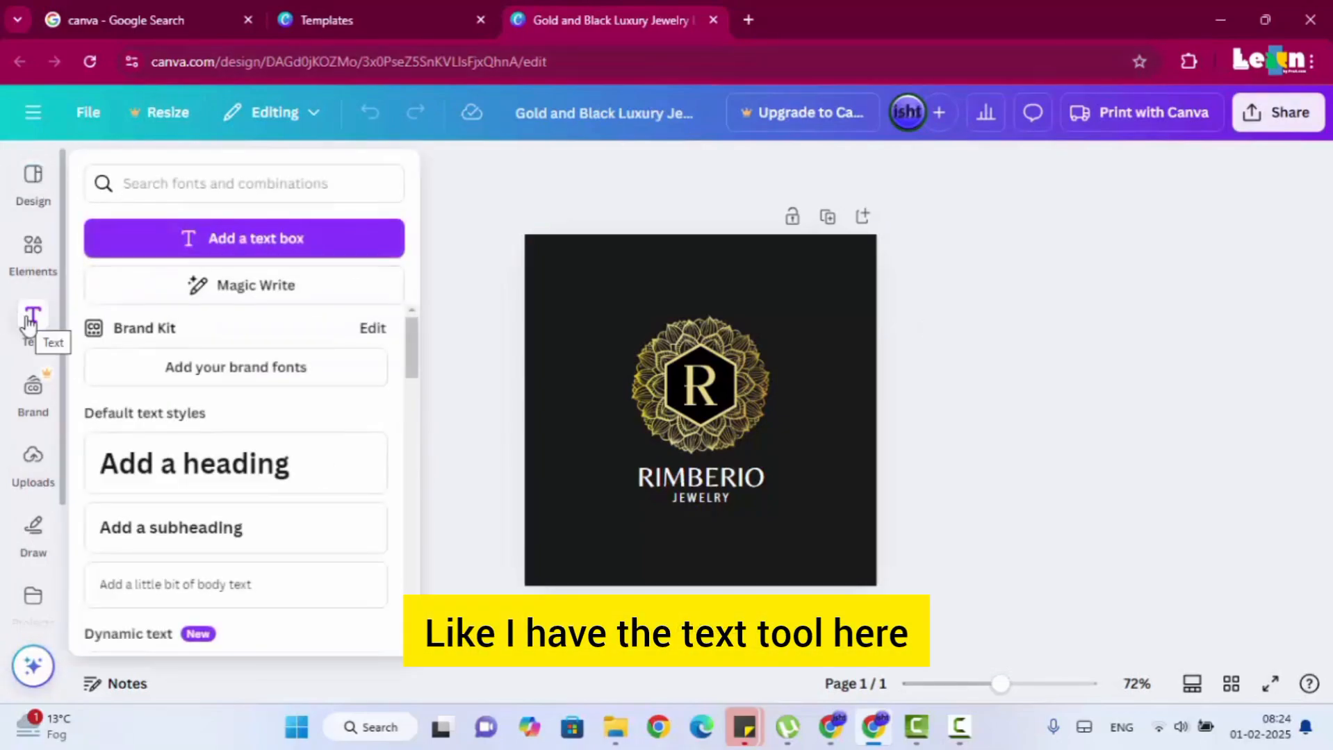
pyautogui.moveTo(28, 281)
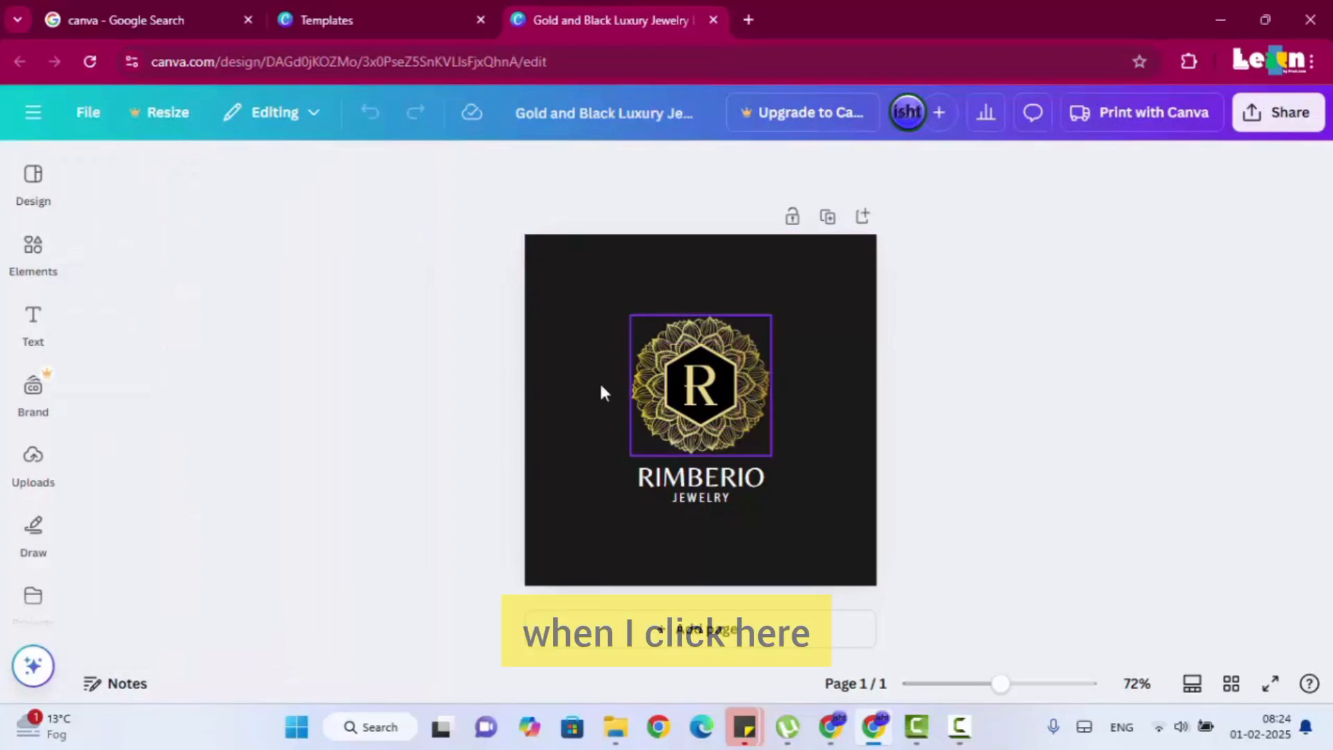
pyautogui.click(652, 380)
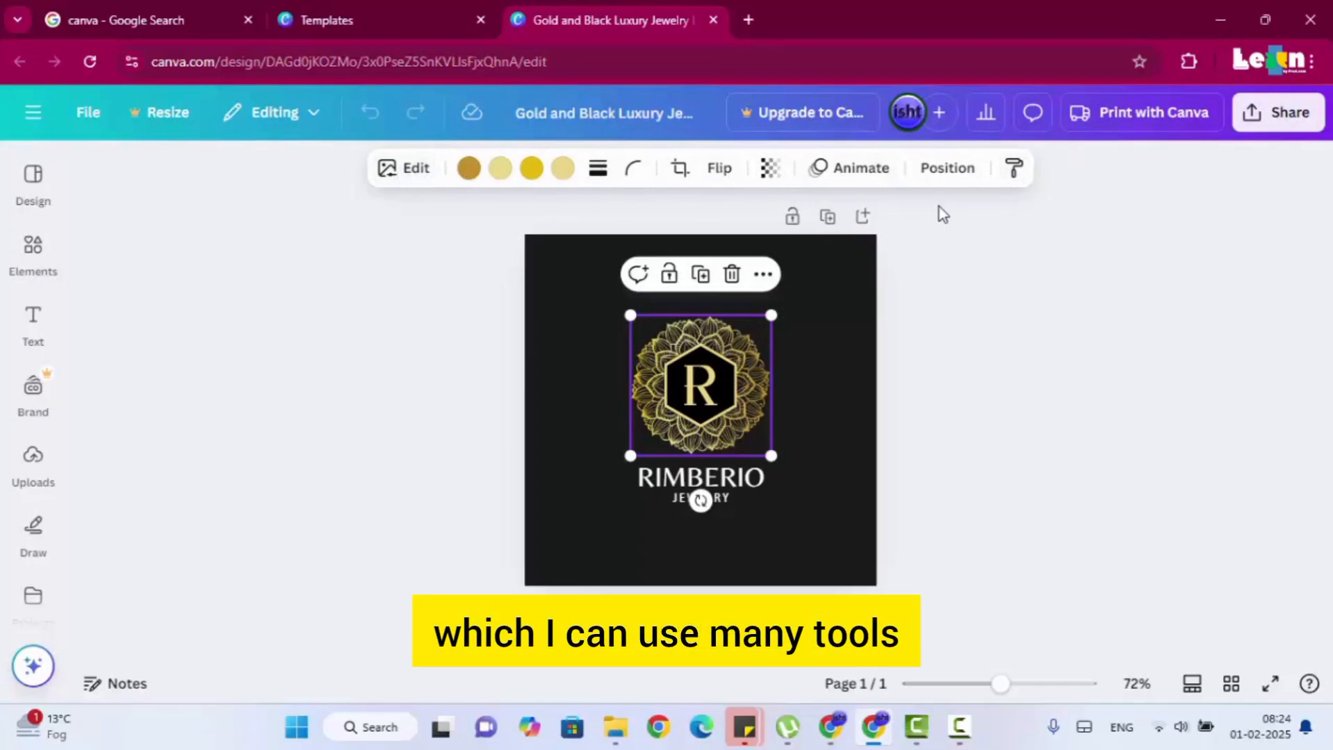
pyautogui.click(1000, 330)
pyautogui.click(742, 478)
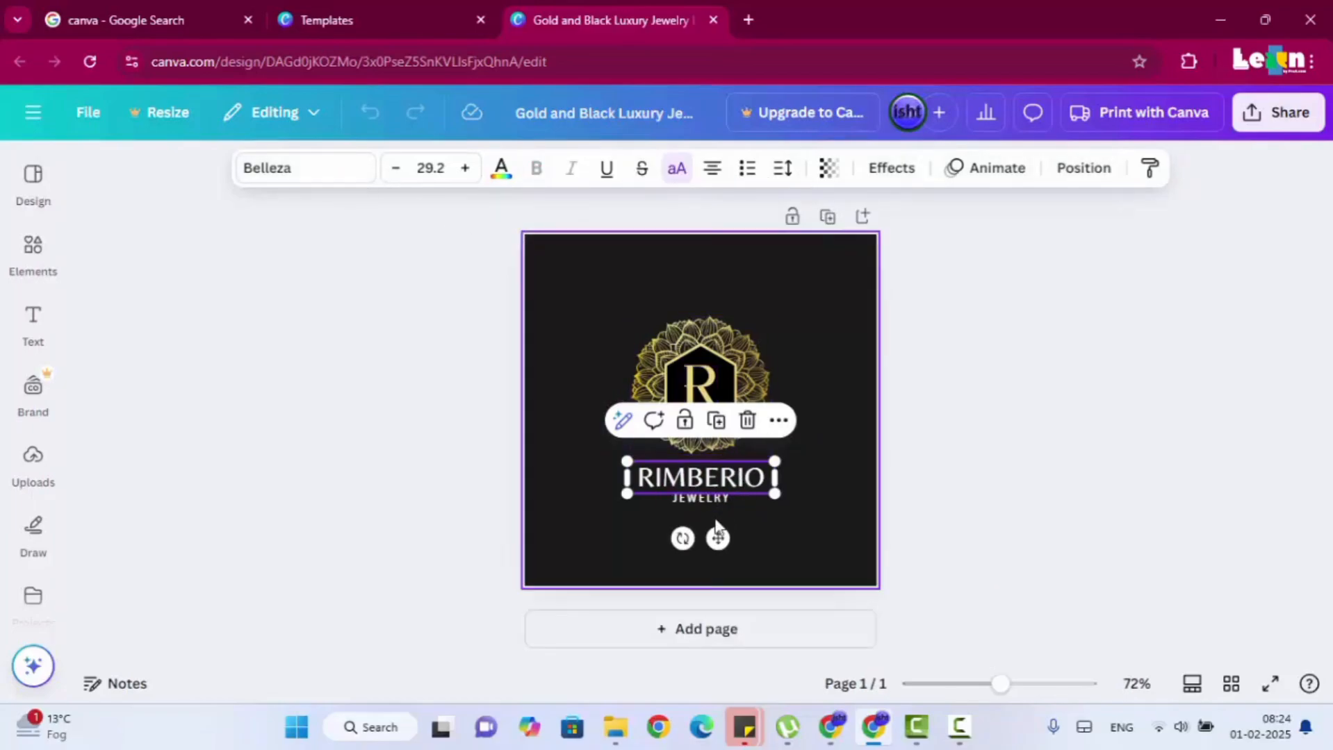
pyautogui.click(826, 485)
pyautogui.click(726, 498)
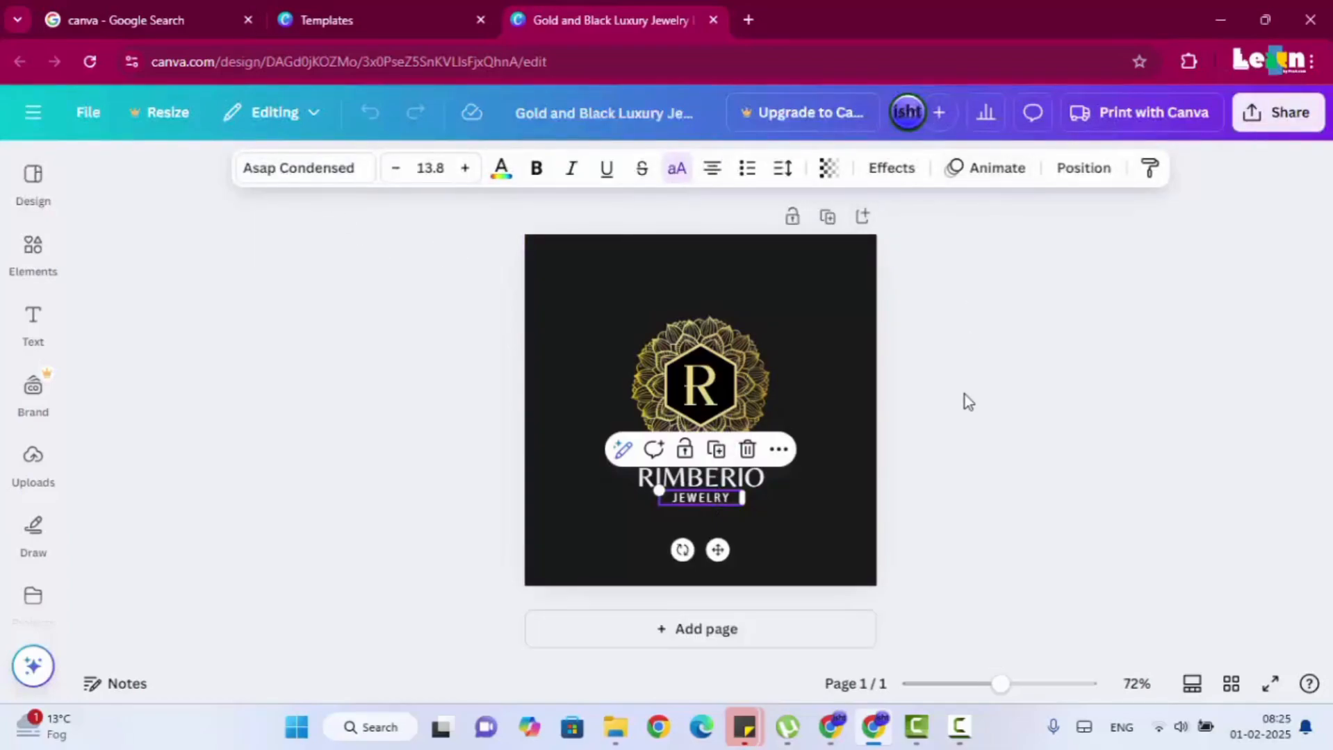
pyautogui.click(919, 441)
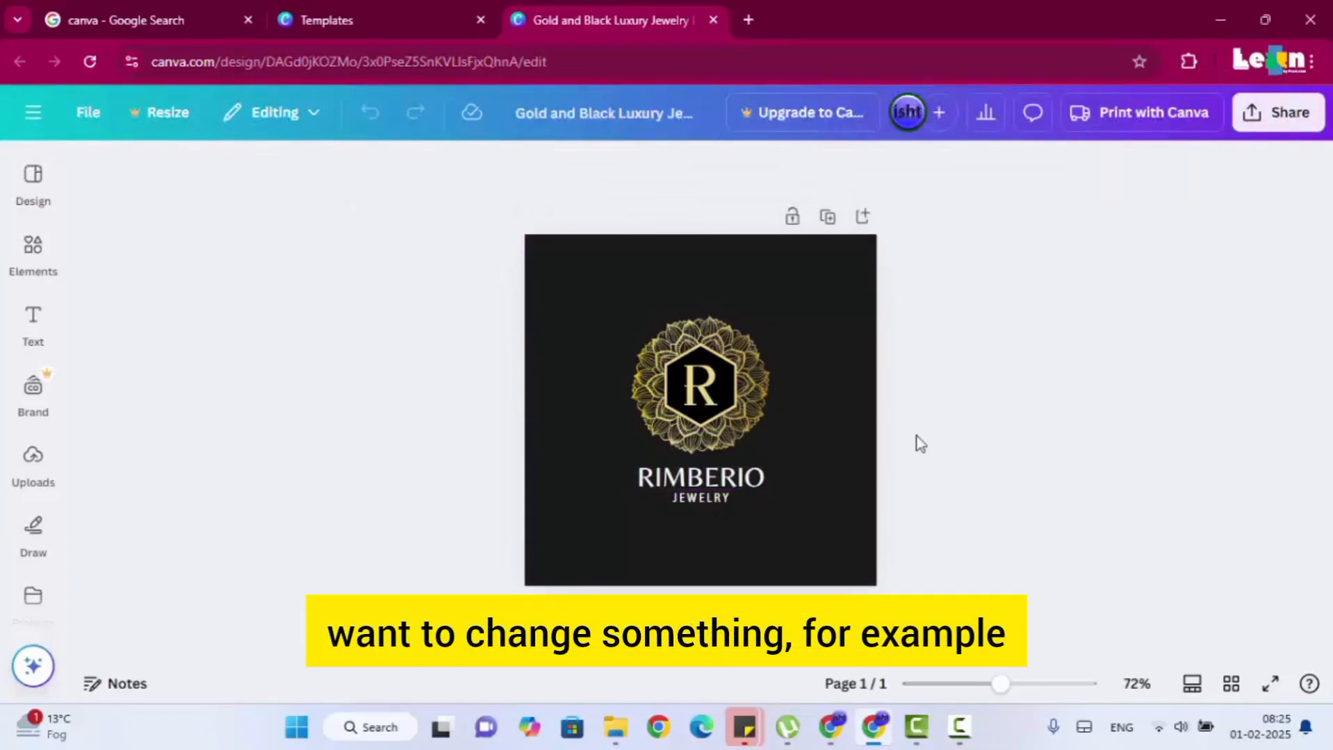
# Replace the RIMBERIO text under the emblem with "MY COMPANY".
pyautogui.click(674, 475)
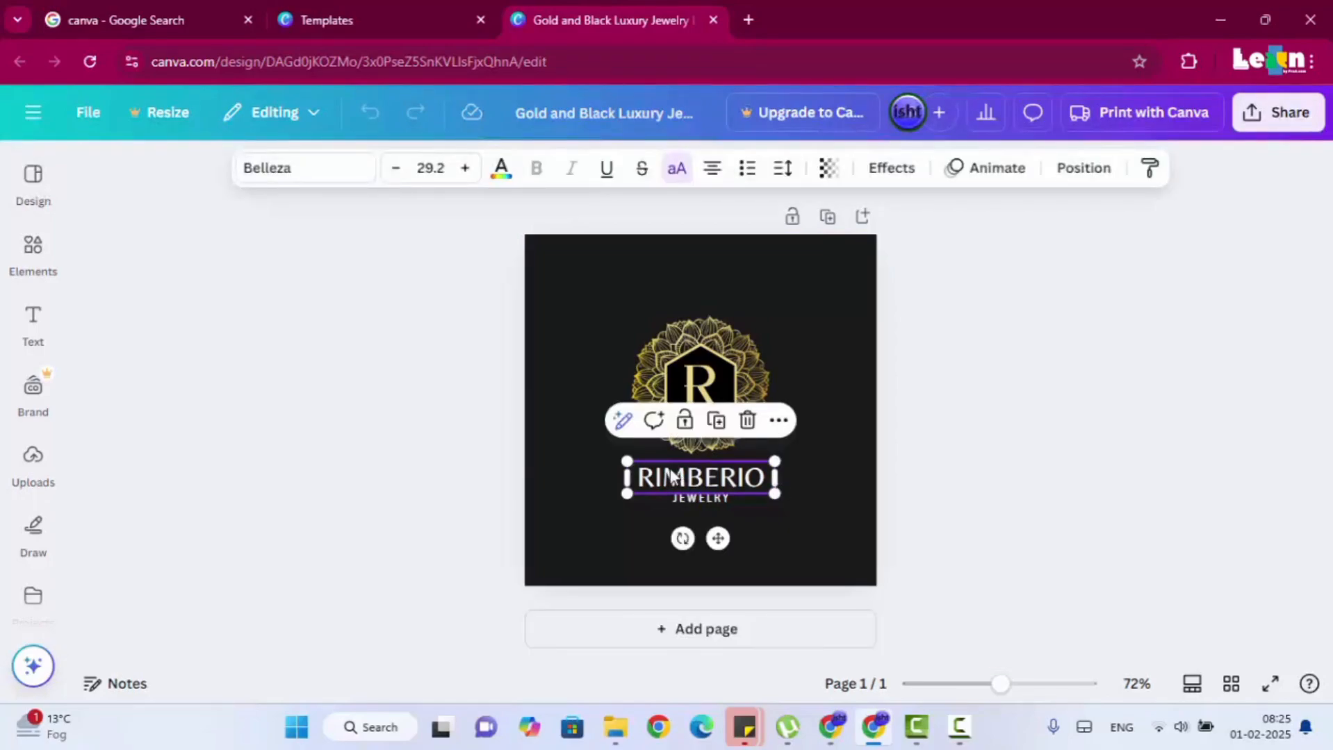
pyautogui.doubleClick(671, 476)
pyautogui.write('MY COMPANY')
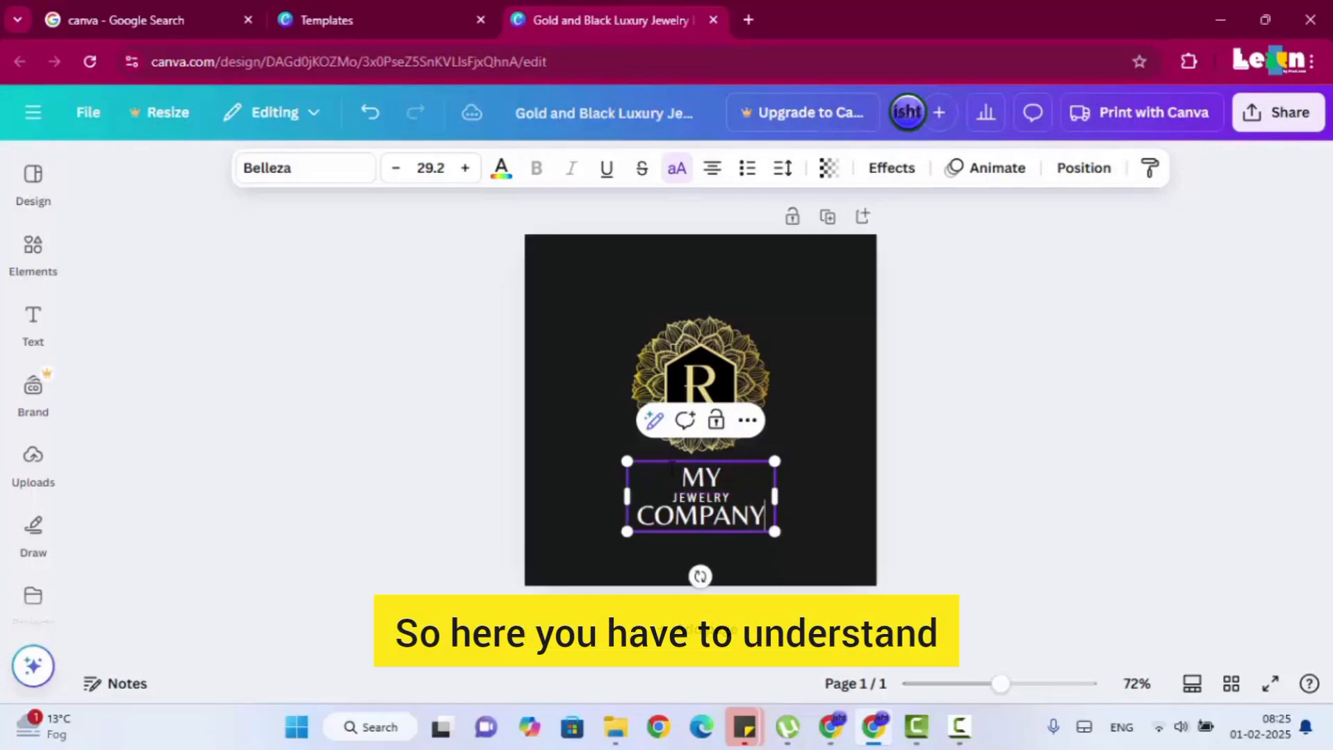
pyautogui.press('Escape')
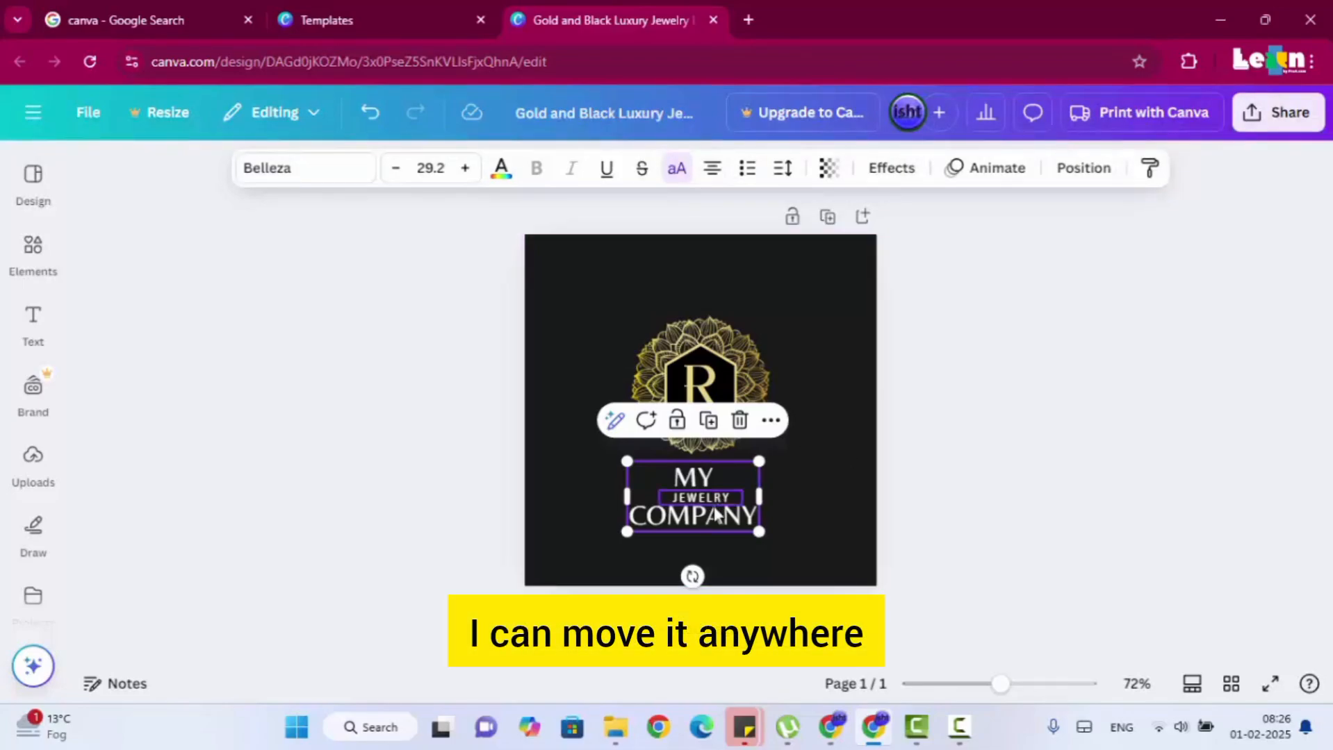
# Rearrange the texts so MY COMPANY sits centred under the emblem with JEWELRY directly below it.
pyautogui.moveTo(648, 497); pyautogui.dragTo(557, 330)
pyautogui.moveTo(701, 511); pyautogui.dragTo(697, 572)
pyautogui.moveTo(636, 356); pyautogui.dragTo(691, 425)
pyautogui.moveTo(746, 507)
pyautogui.mouseDown()
pyautogui.moveTo(729, 516)
pyautogui.moveTo(740, 520)
pyautogui.mouseUp()
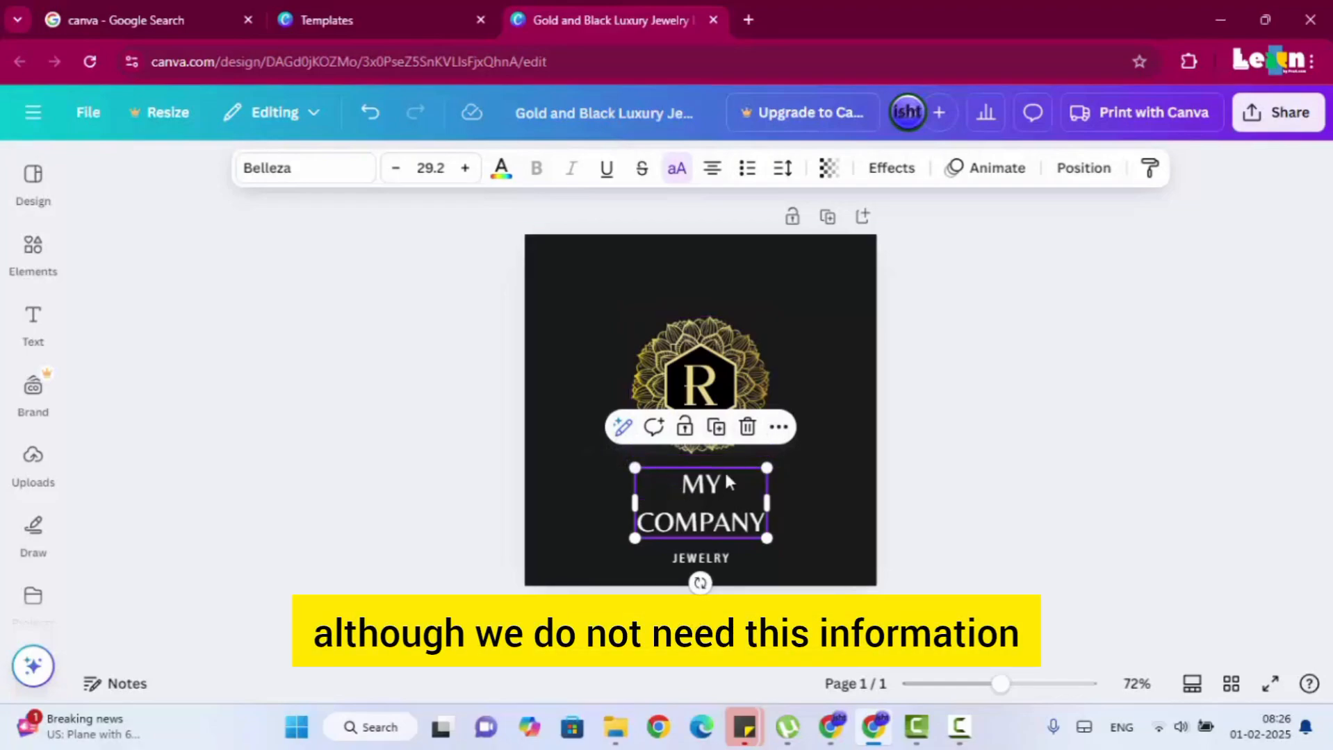
# Resize the MY COMPANY text to 32.2, widen its box to fit one line, and place it centred under the emblem.
pyautogui.click(1042, 495)
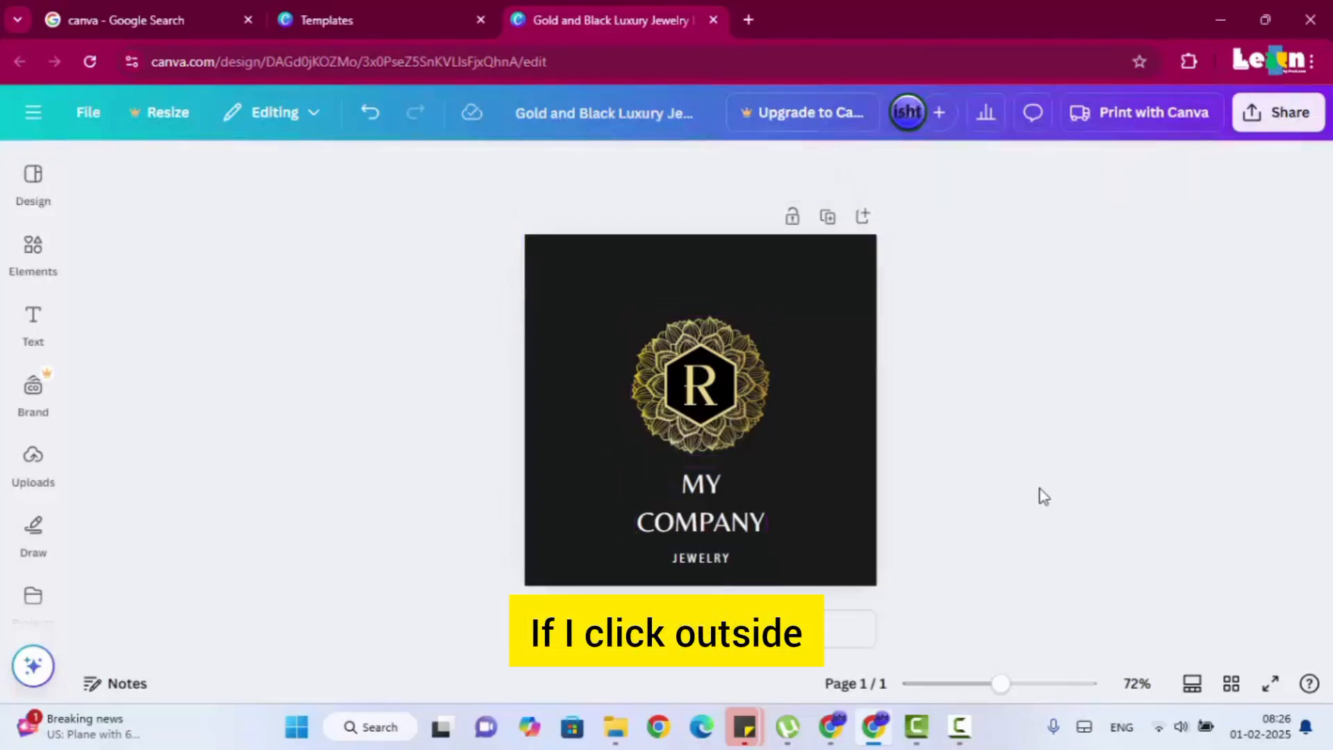
pyautogui.click(709, 495)
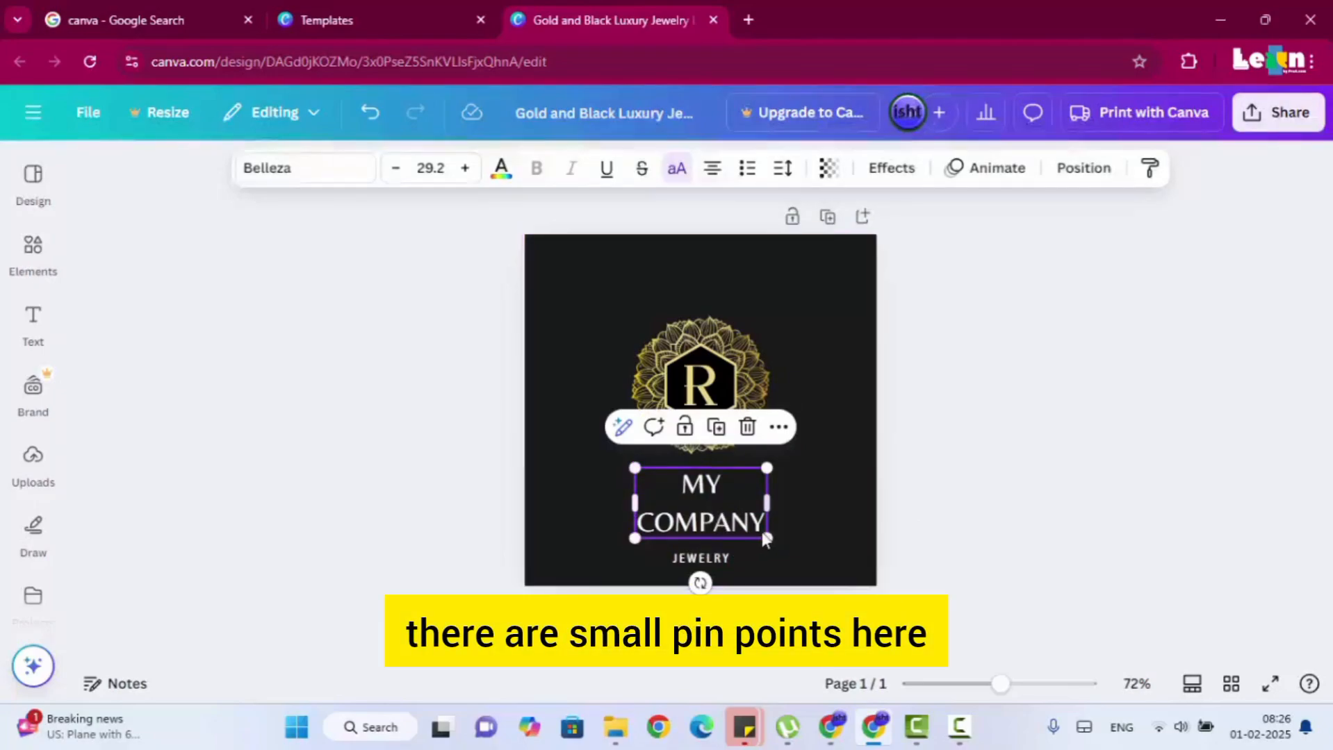
pyautogui.moveTo(766, 538); pyautogui.dragTo(720, 473)
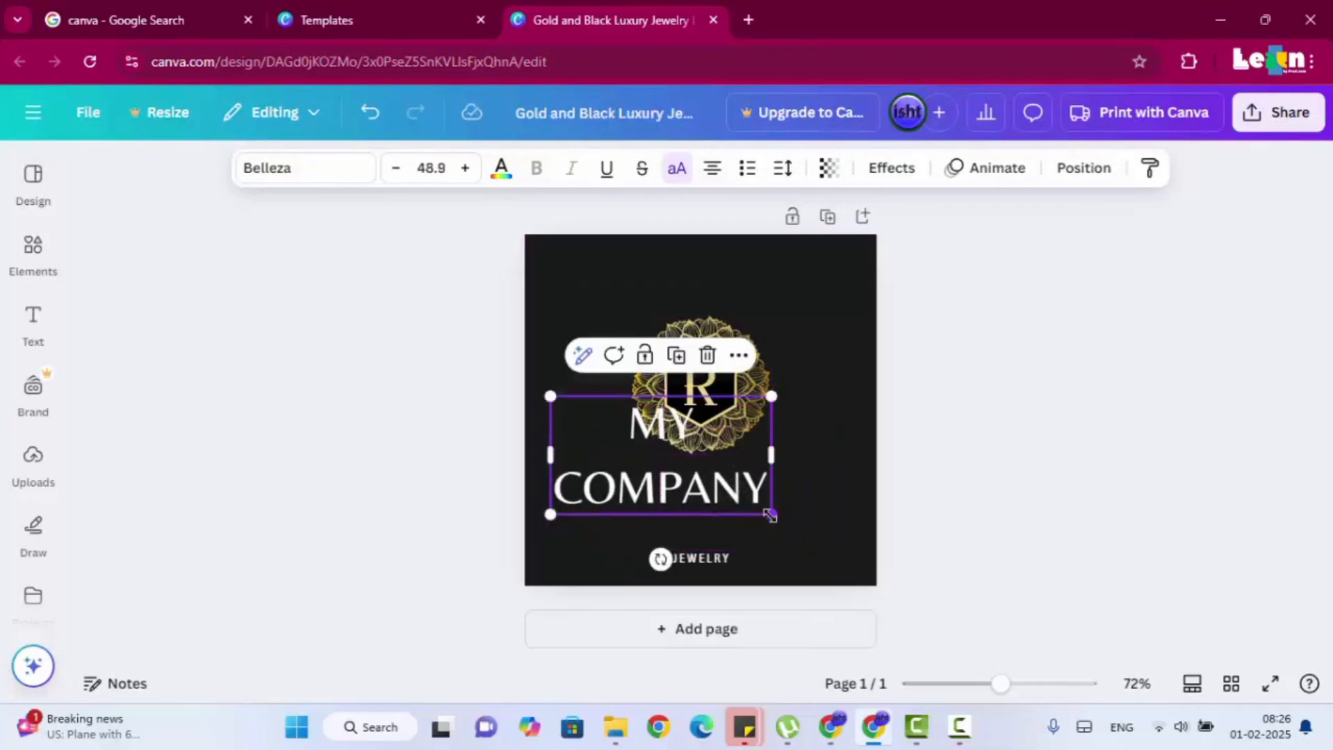
pyautogui.moveTo(772, 515); pyautogui.dragTo(695, 475)
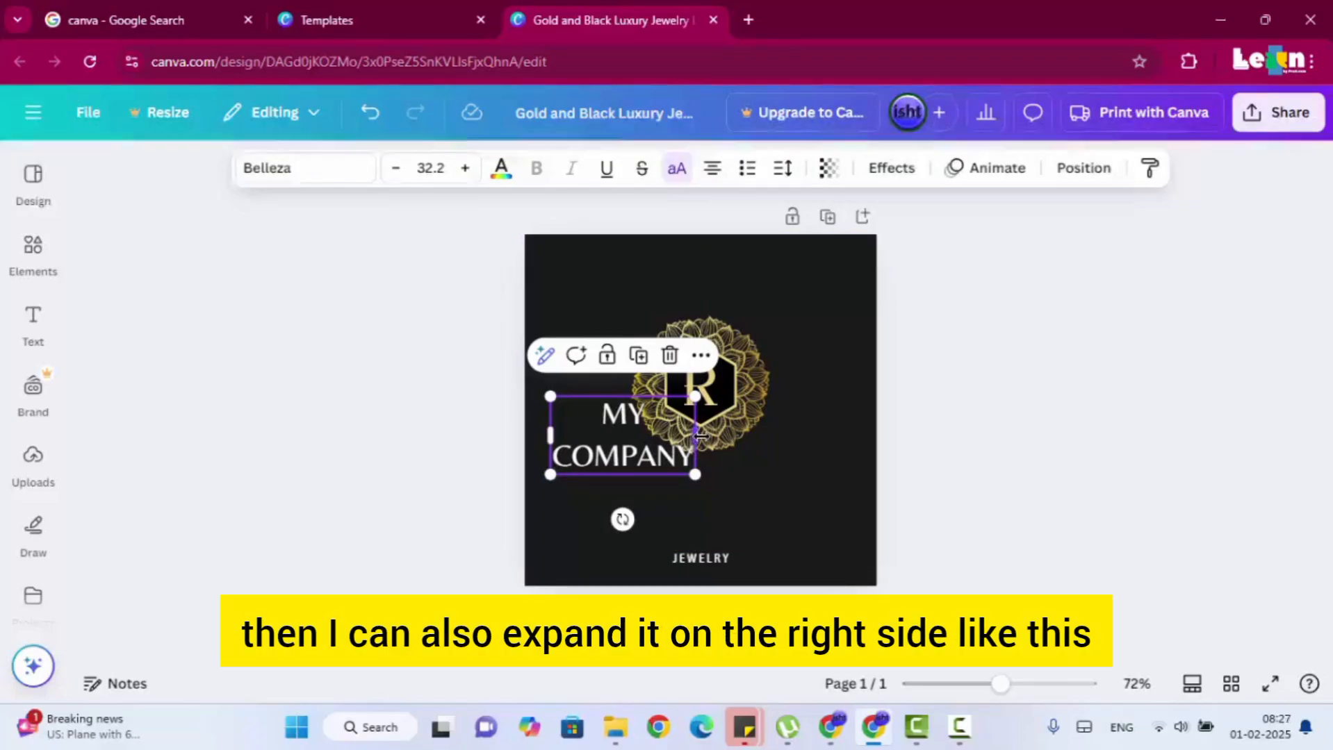
pyautogui.moveTo(701, 436); pyautogui.dragTo(765, 518)
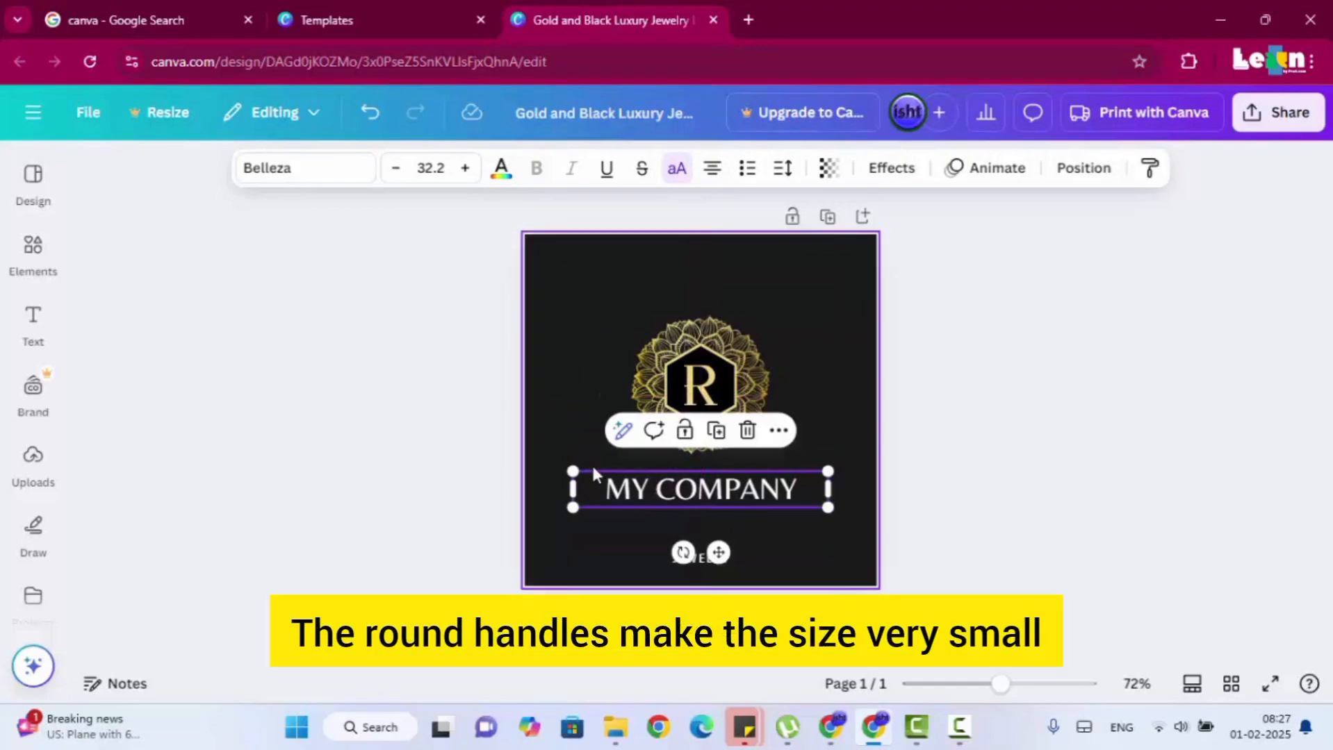
# Scale the MY COMPANY text to 31.1, narrow its box, and centre it again beneath the emblem.
pyautogui.moveTo(573, 467)
pyautogui.mouseDown()
pyautogui.moveTo(516, 458)
pyautogui.moveTo(581, 473)
pyautogui.mouseUp()
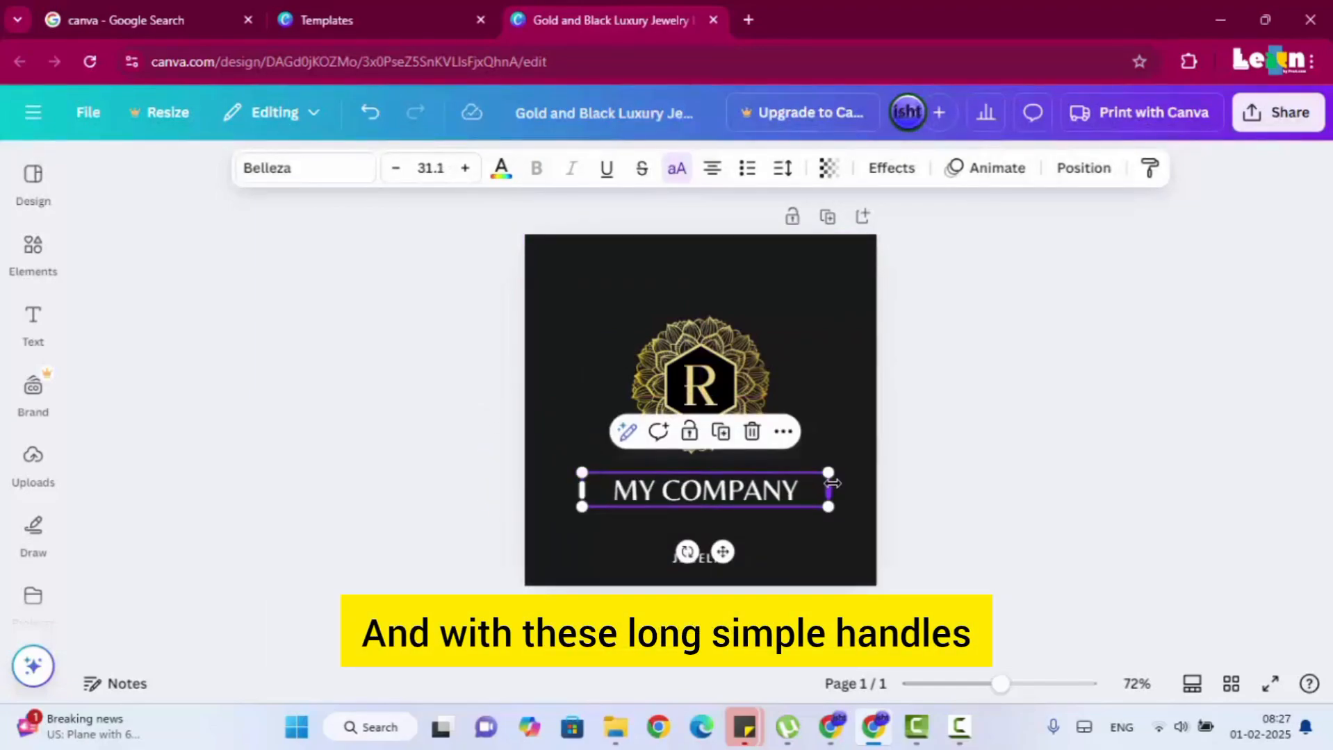
pyautogui.moveTo(833, 492)
pyautogui.mouseDown()
pyautogui.moveTo(897, 495)
pyautogui.moveTo(806, 493)
pyautogui.mouseUp()
pyautogui.click(850, 449)
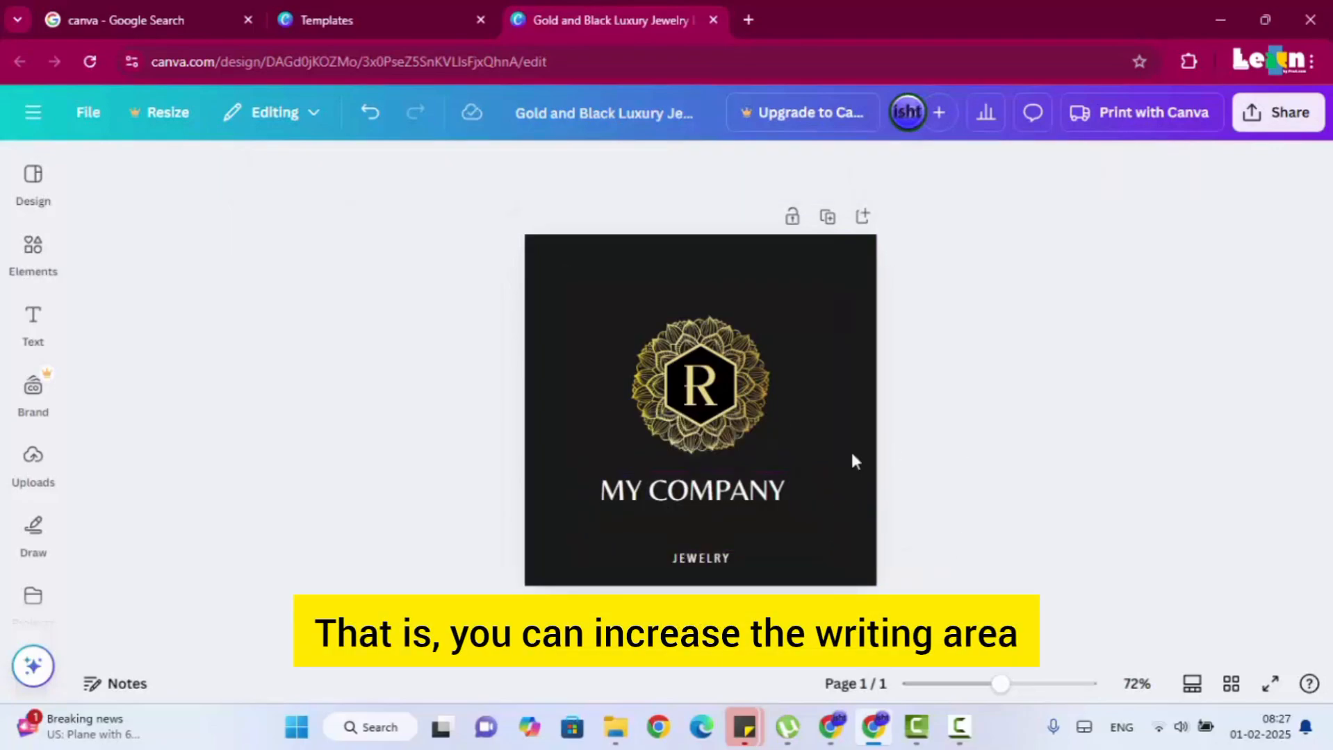
pyautogui.click(718, 491)
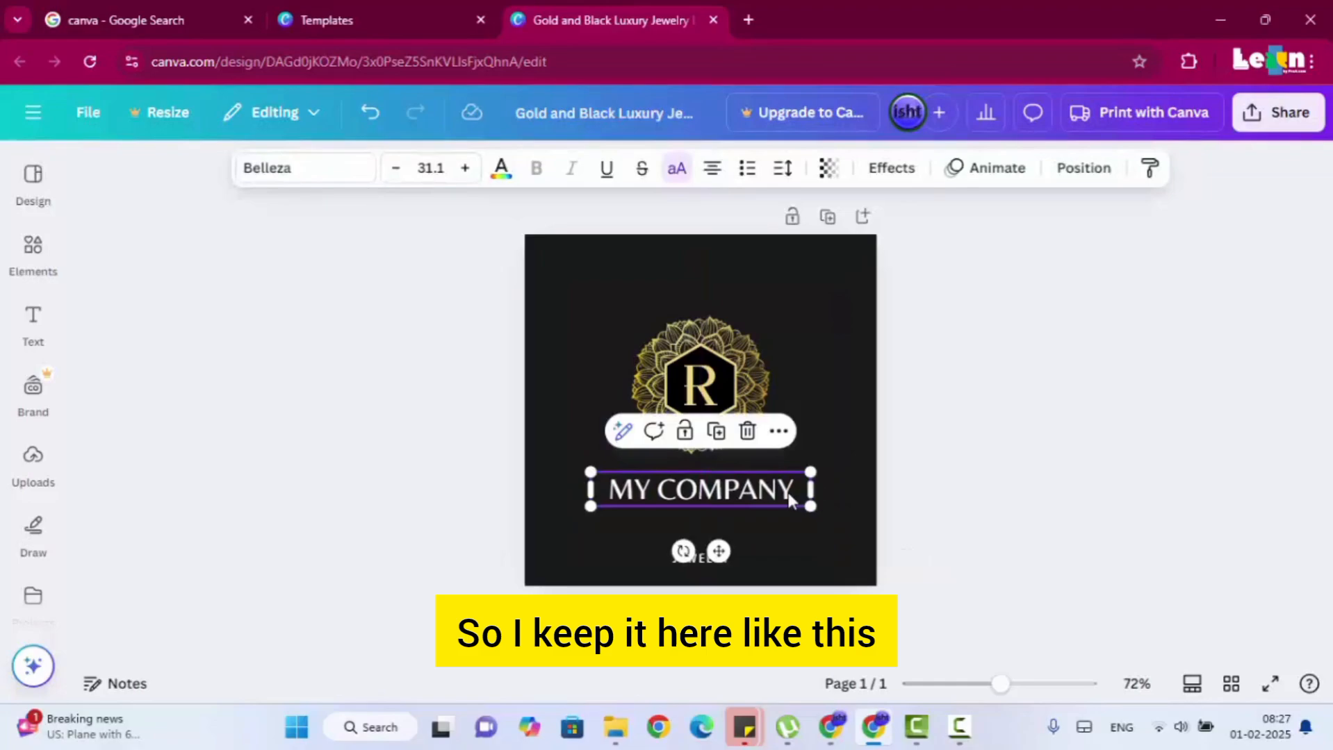
# Compare the editing options offered for the MY COMPANY text with those offered for the round emblem.
pyautogui.click(834, 494)
pyautogui.click(766, 495)
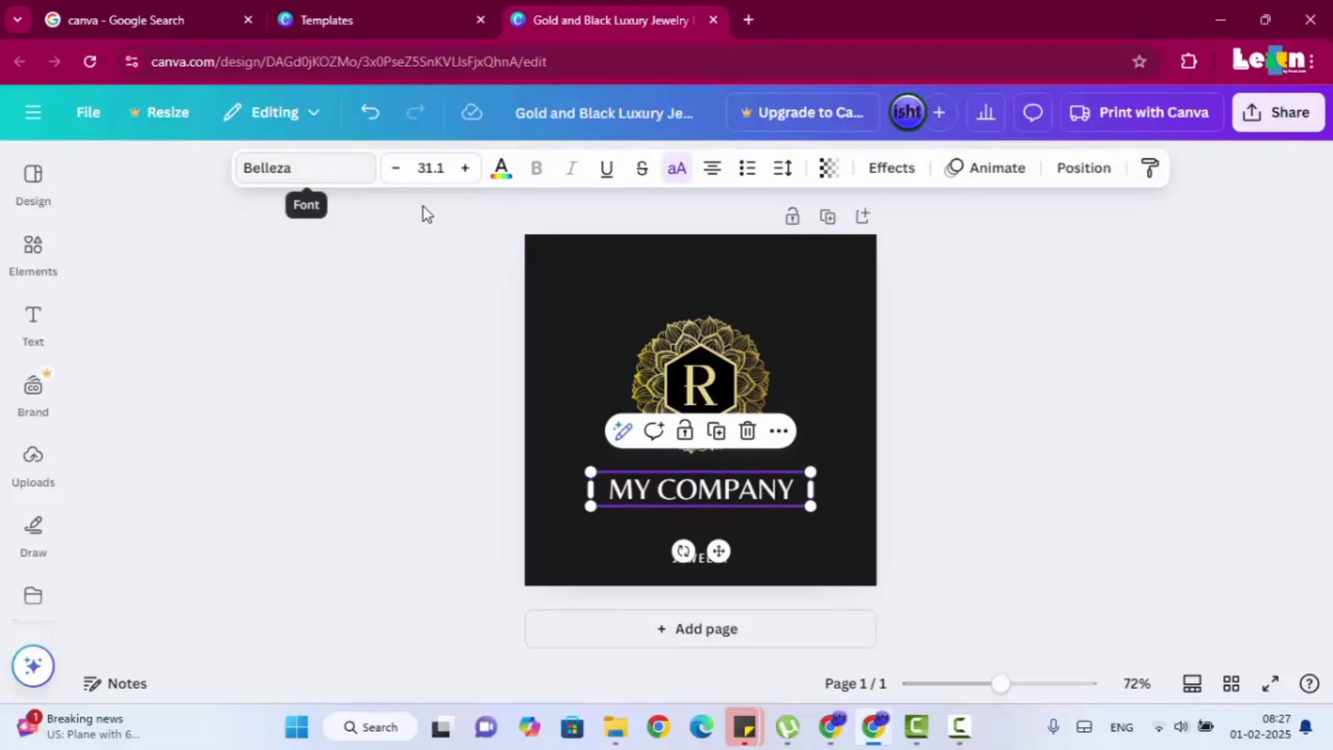
pyautogui.click(1036, 434)
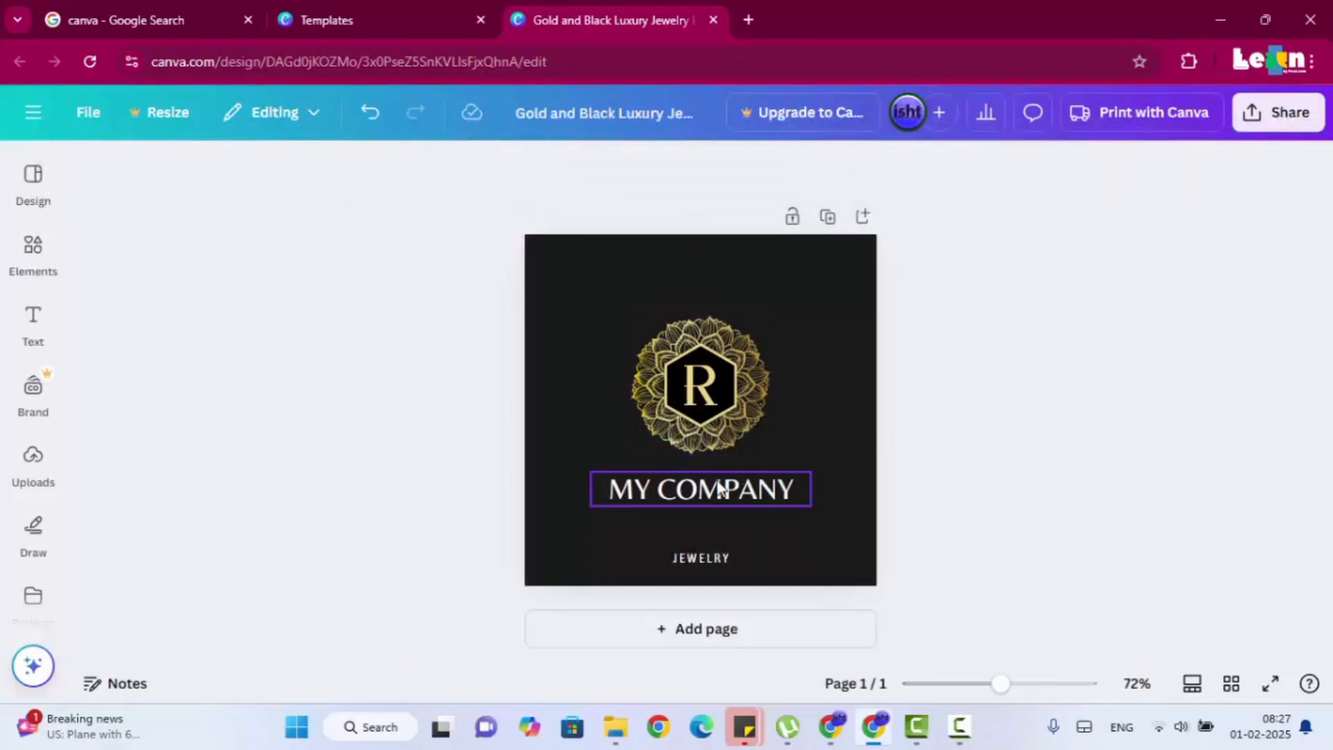
pyautogui.click(720, 490)
pyautogui.click(893, 437)
pyautogui.click(738, 387)
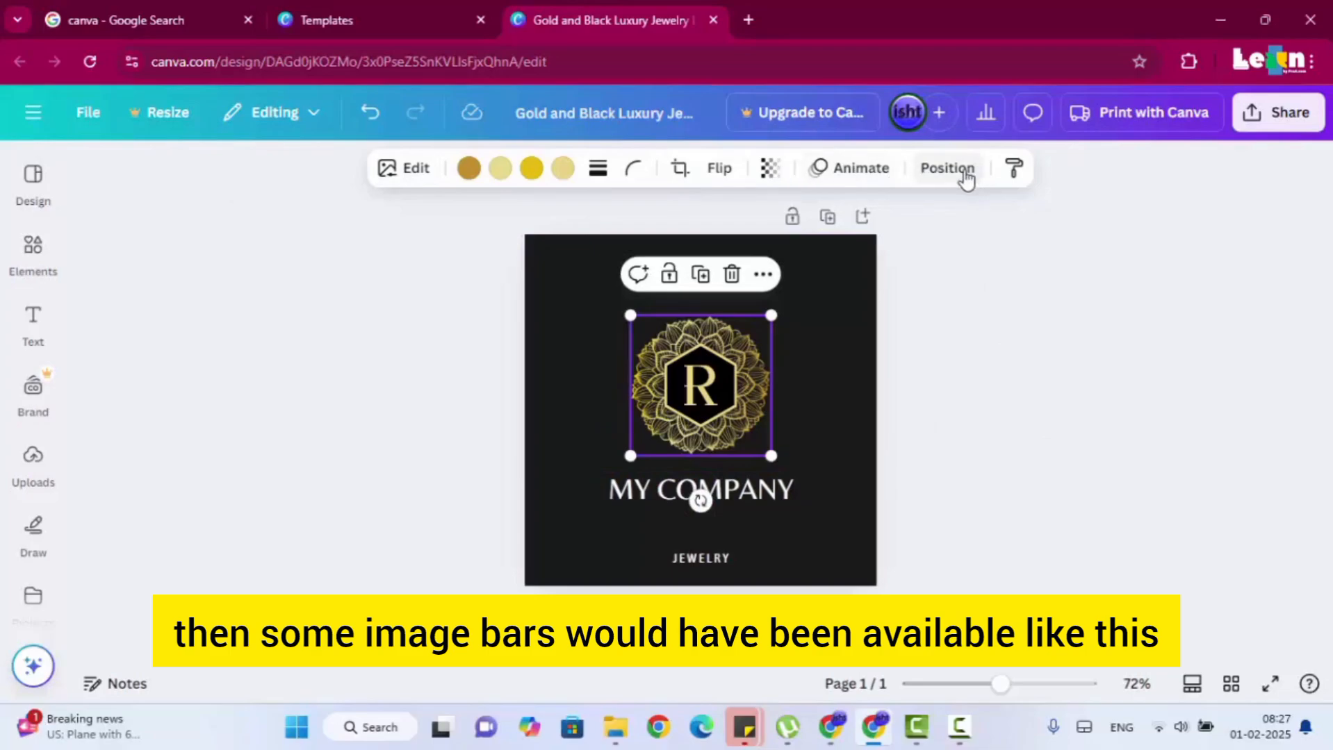
pyautogui.click(983, 404)
# Try the Arimo and Canva Sans fonts on the MY COMPANY text.
pyautogui.click(788, 490)
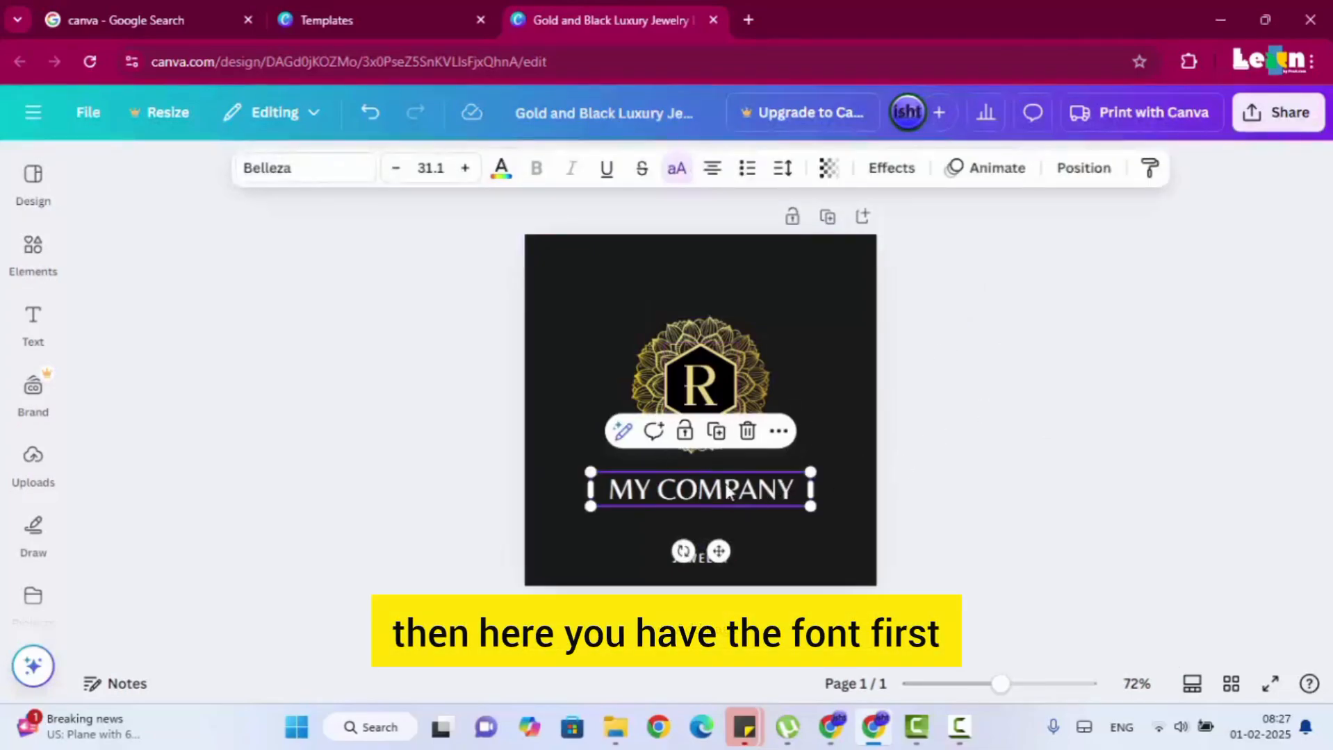
pyautogui.click(330, 178)
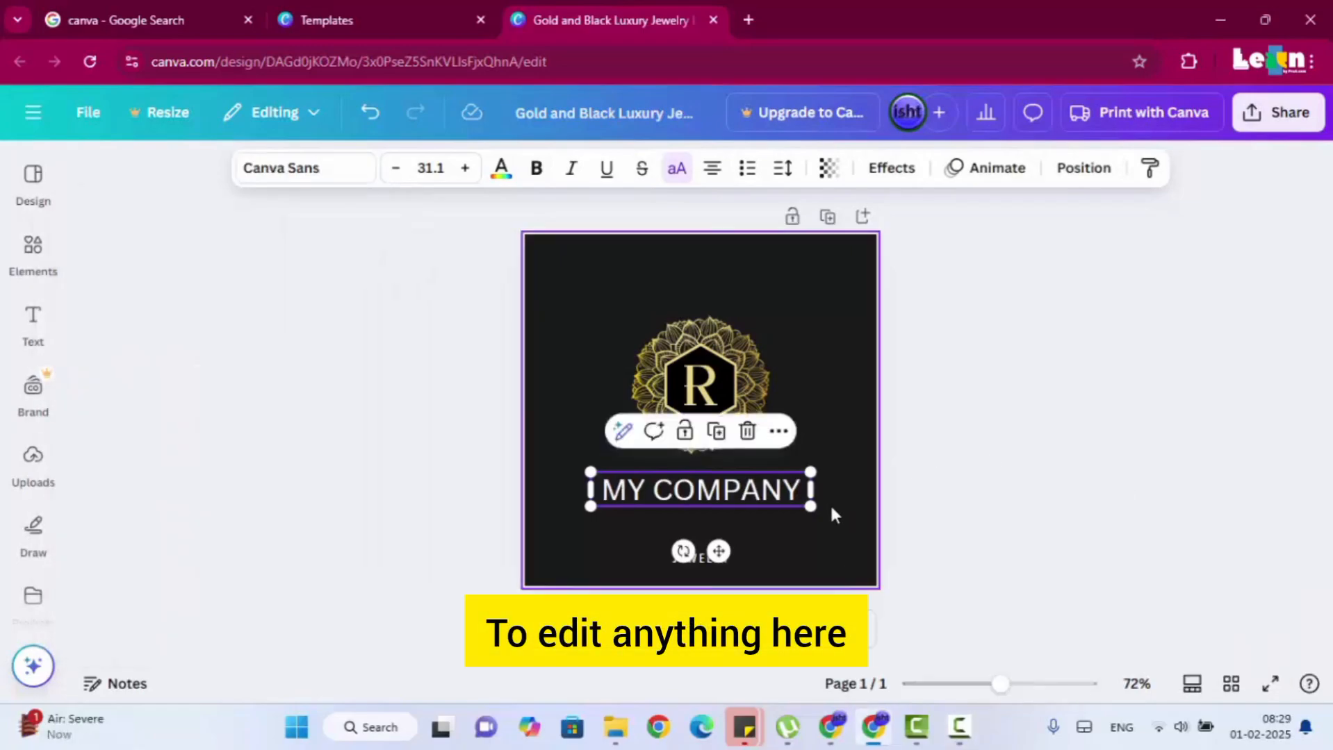
pyautogui.doubleClick(742, 490)
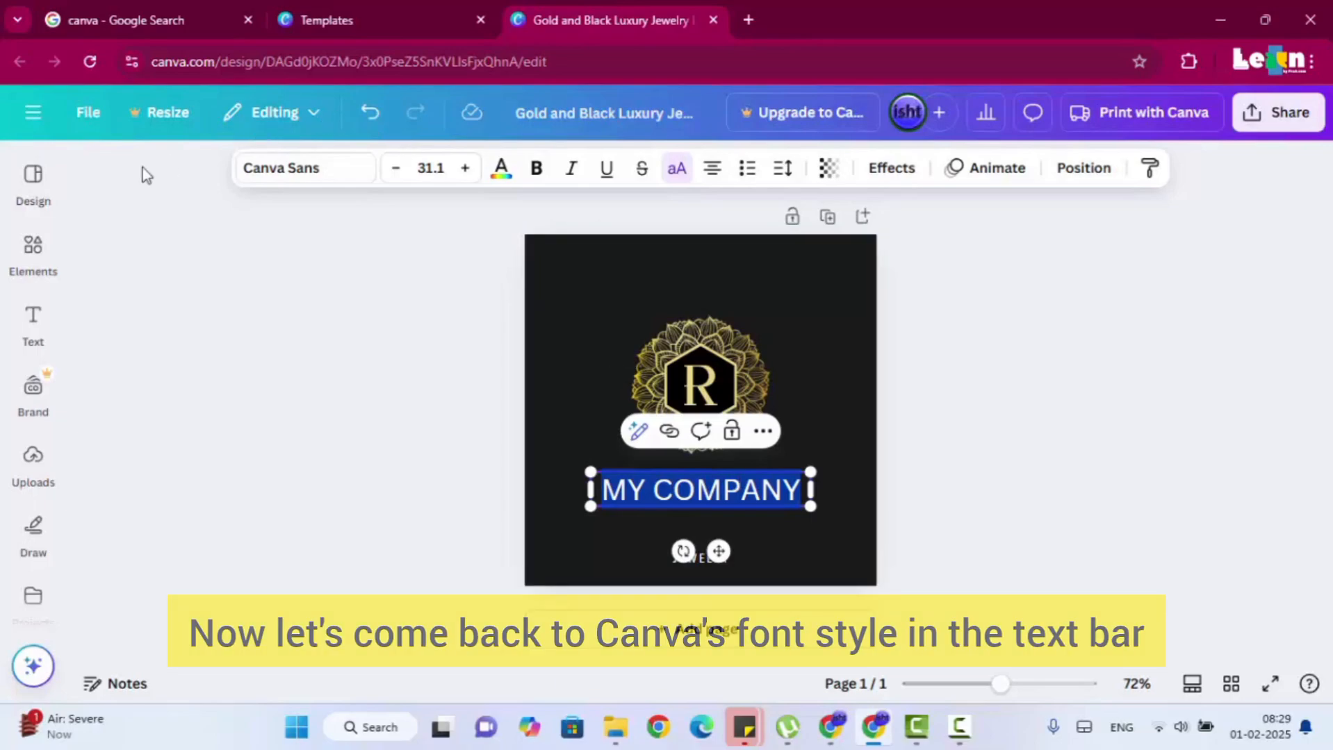
pyautogui.click(314, 177)
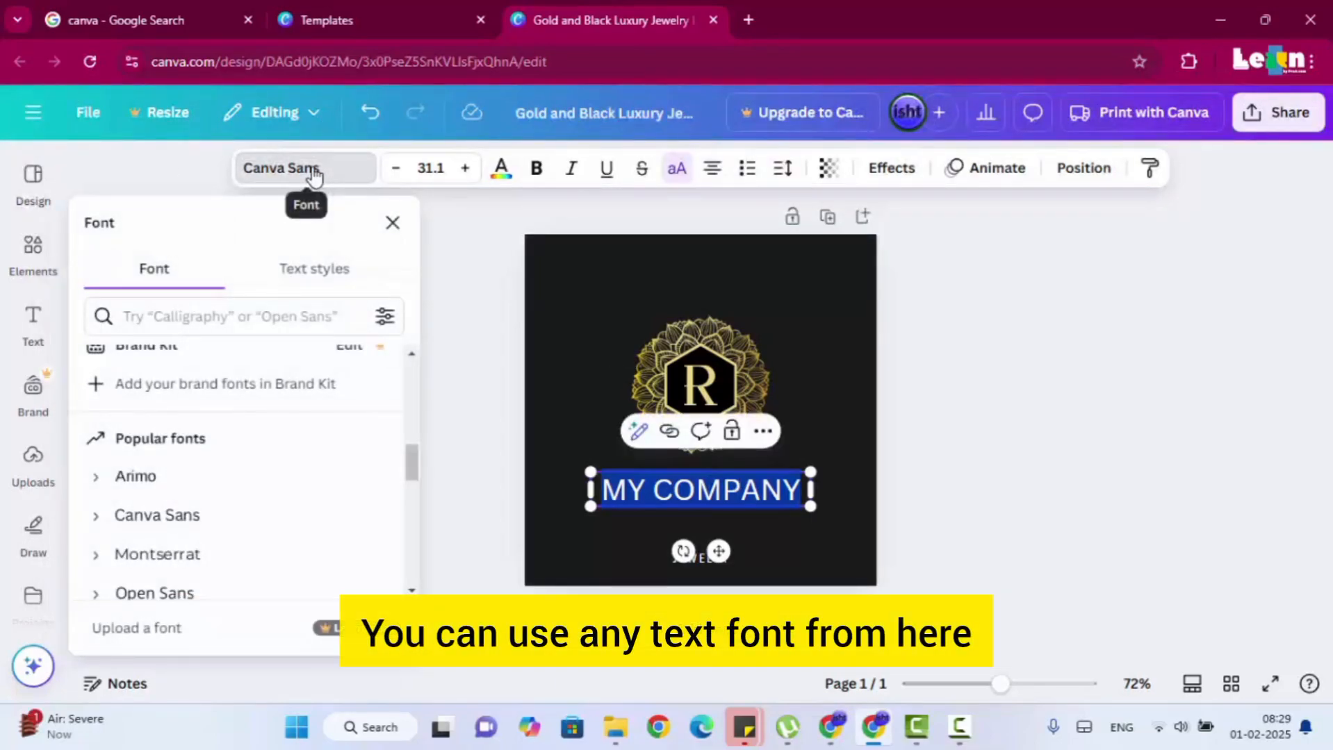
pyautogui.scroll(-5, 202, 470)
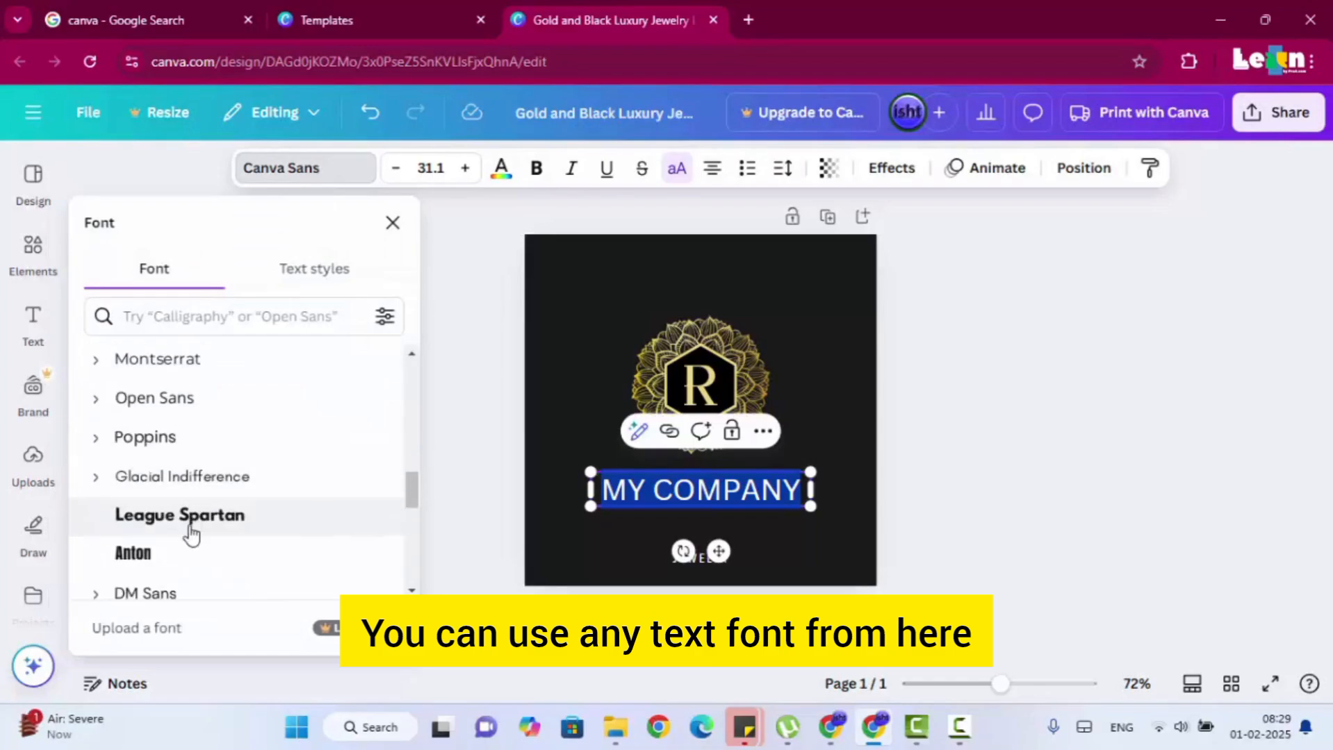
pyautogui.scroll(5, 205, 404)
pyautogui.scroll(2, 198, 410)
pyautogui.scroll(-2, 192, 443)
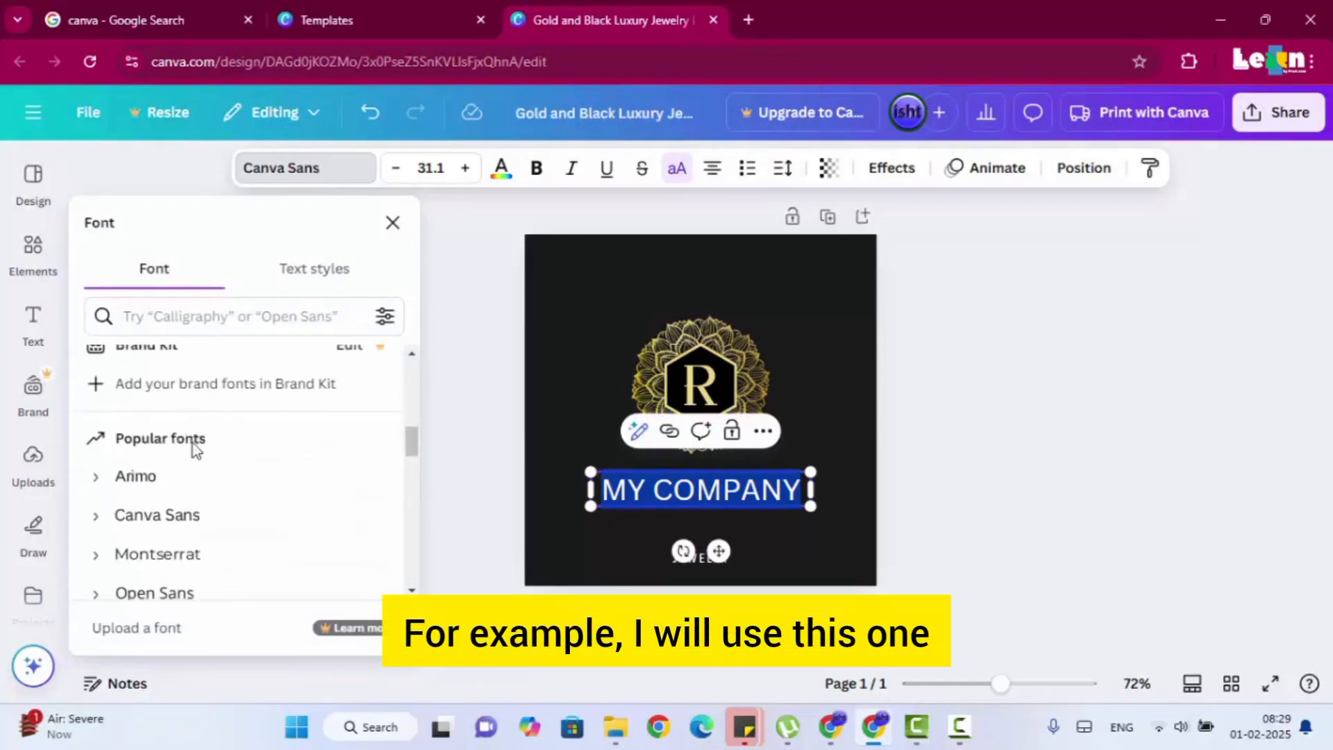
pyautogui.click(166, 488)
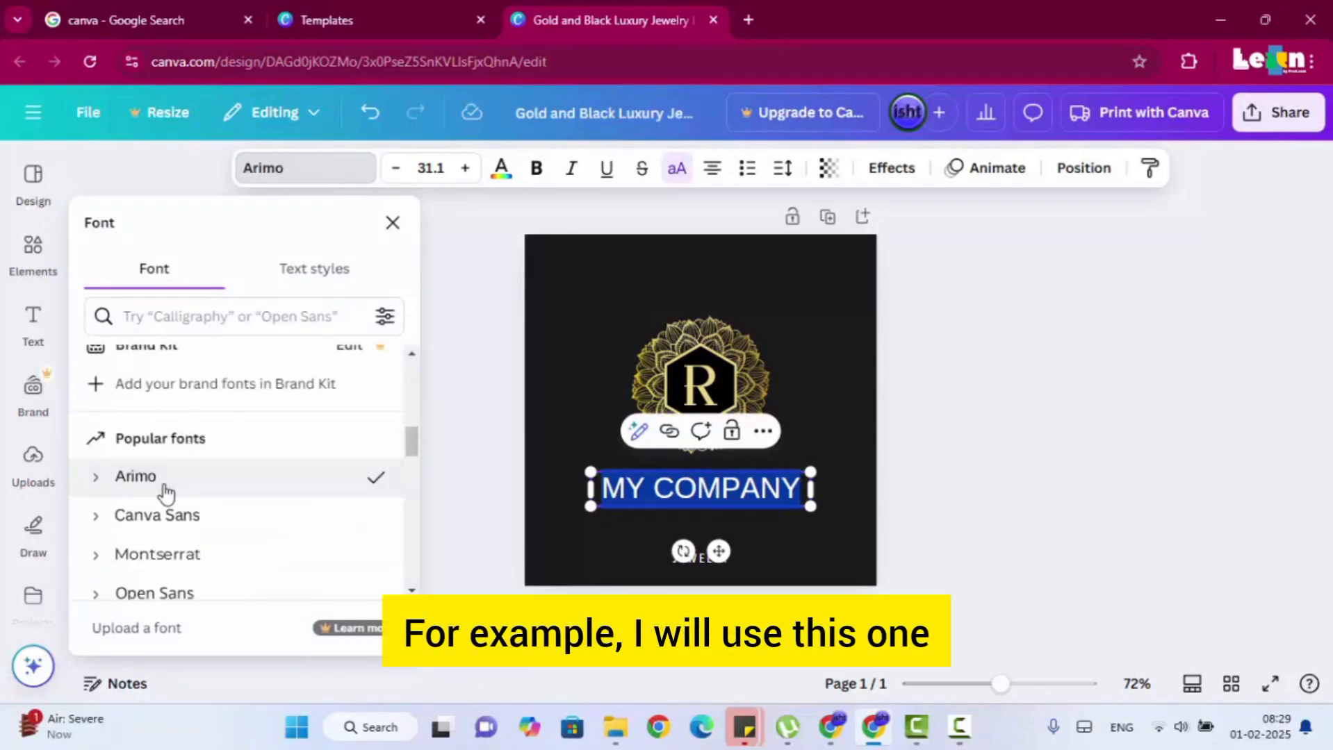
pyautogui.click(196, 521)
# Set the font of the MY COMPANY text to League Spartan.
pyautogui.scroll(-1, 196, 507)
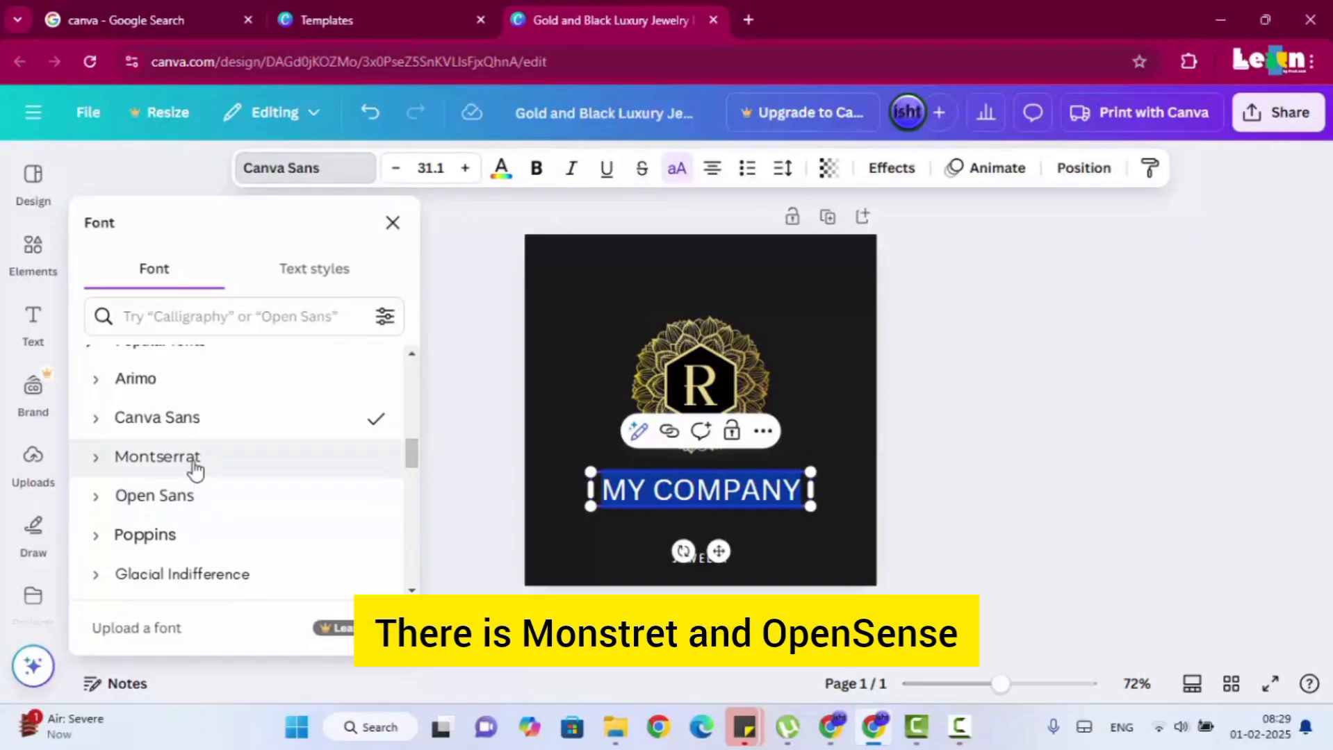
pyautogui.scroll(-1, 183, 511)
pyautogui.click(178, 517)
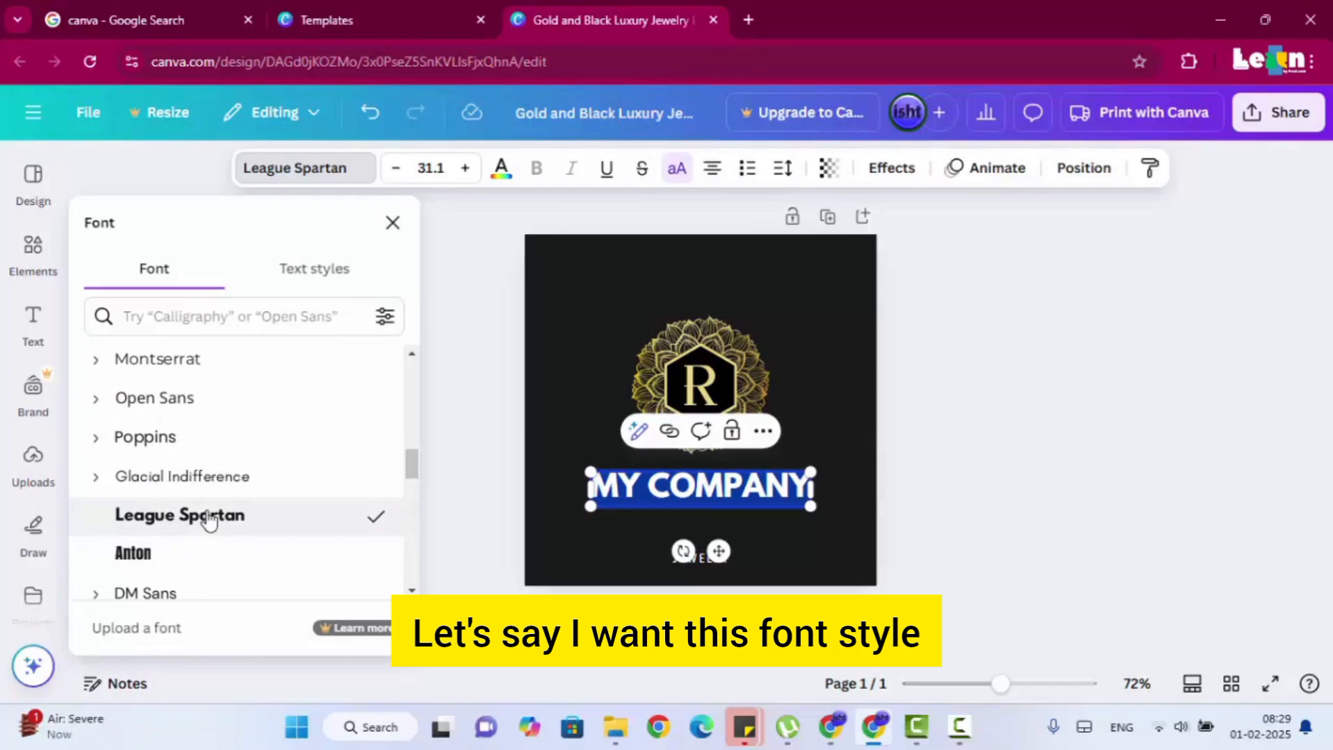
pyautogui.scroll(9, 209, 518)
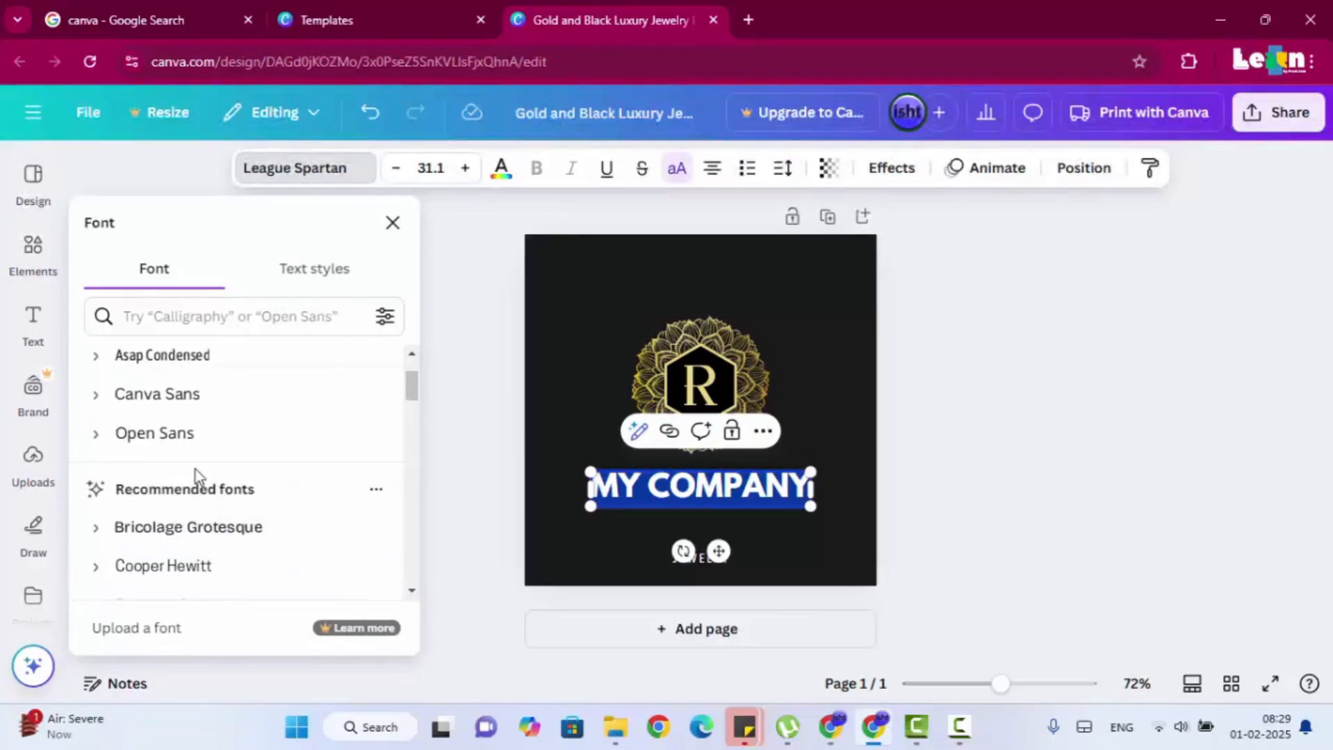
pyautogui.scroll(3, 194, 468)
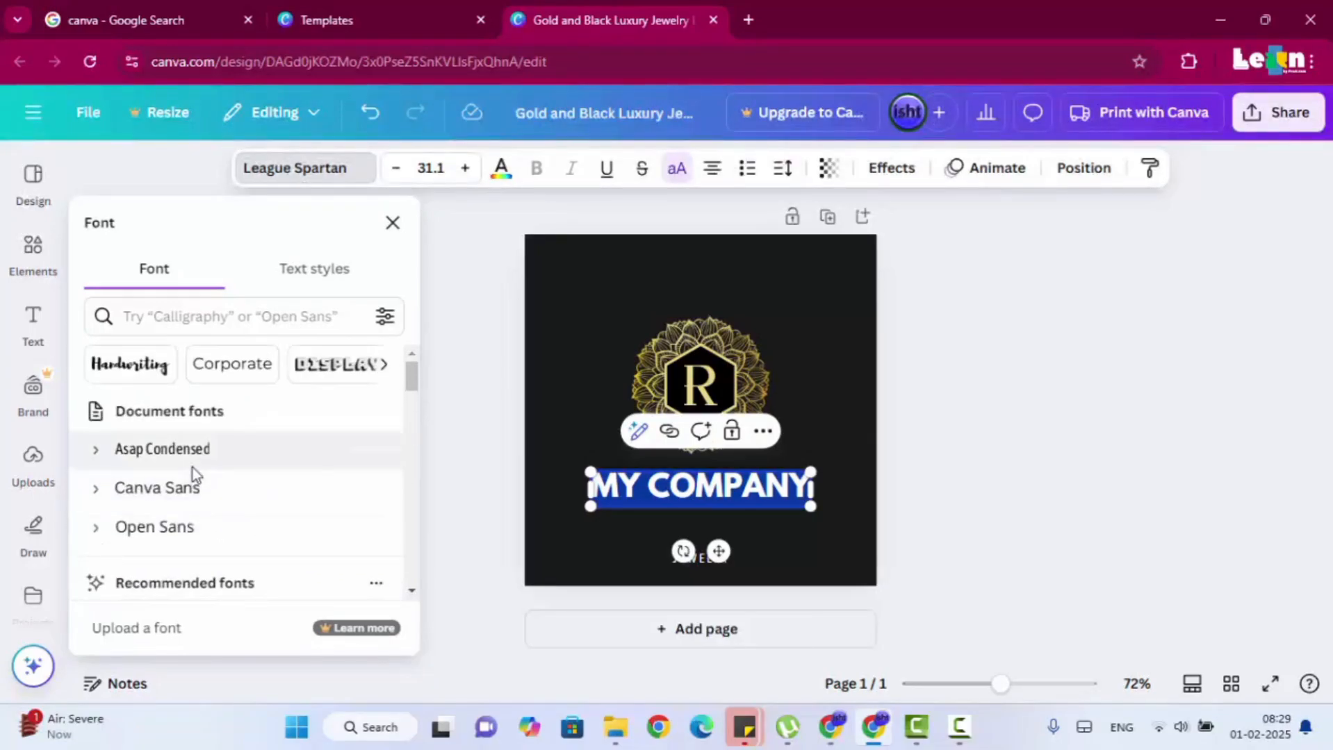
# Increase the MY COMPANY text size to 37.1, widen its box to fit one line, and recentre it under the emblem.
pyautogui.click(464, 167)
pyautogui.click(465, 167)
pyautogui.click(465, 168)
pyautogui.click(465, 167)
pyautogui.click(465, 167)
pyautogui.click(464, 167)
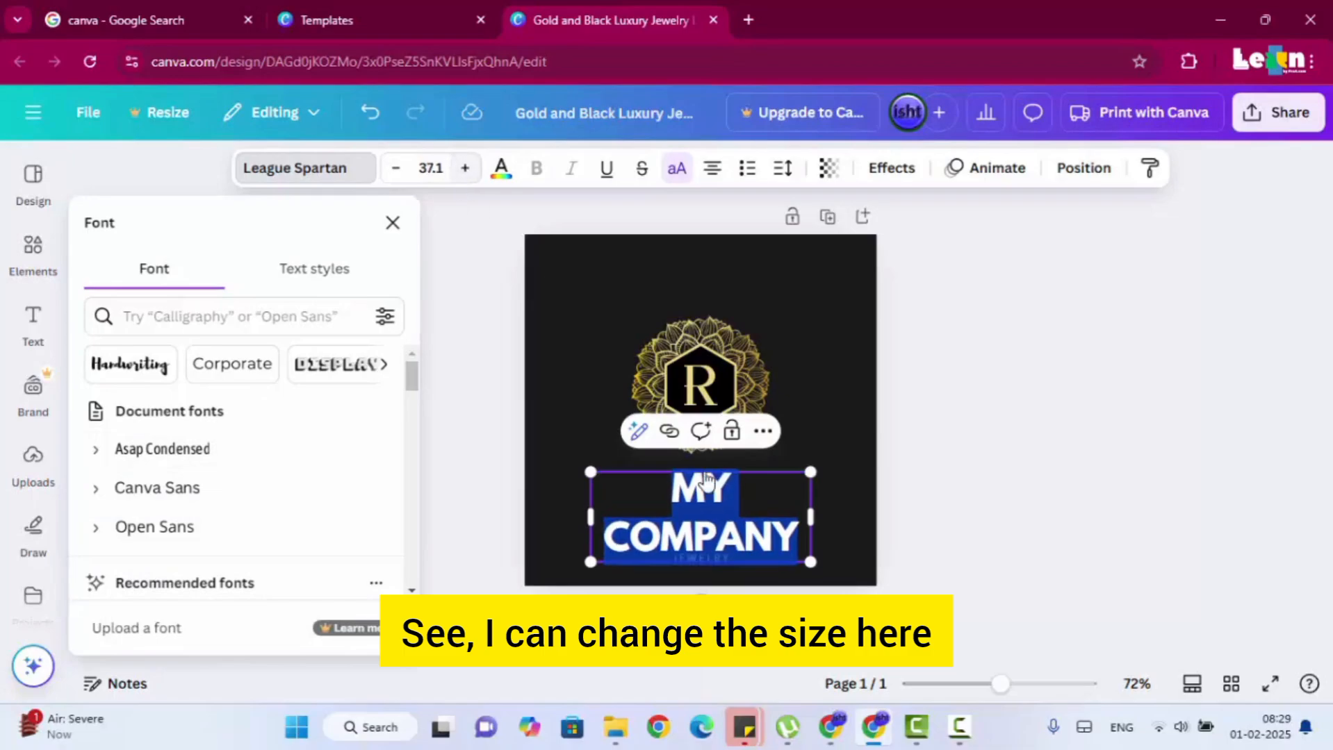
pyautogui.moveTo(811, 518); pyautogui.dragTo(891, 518)
pyautogui.click(925, 453)
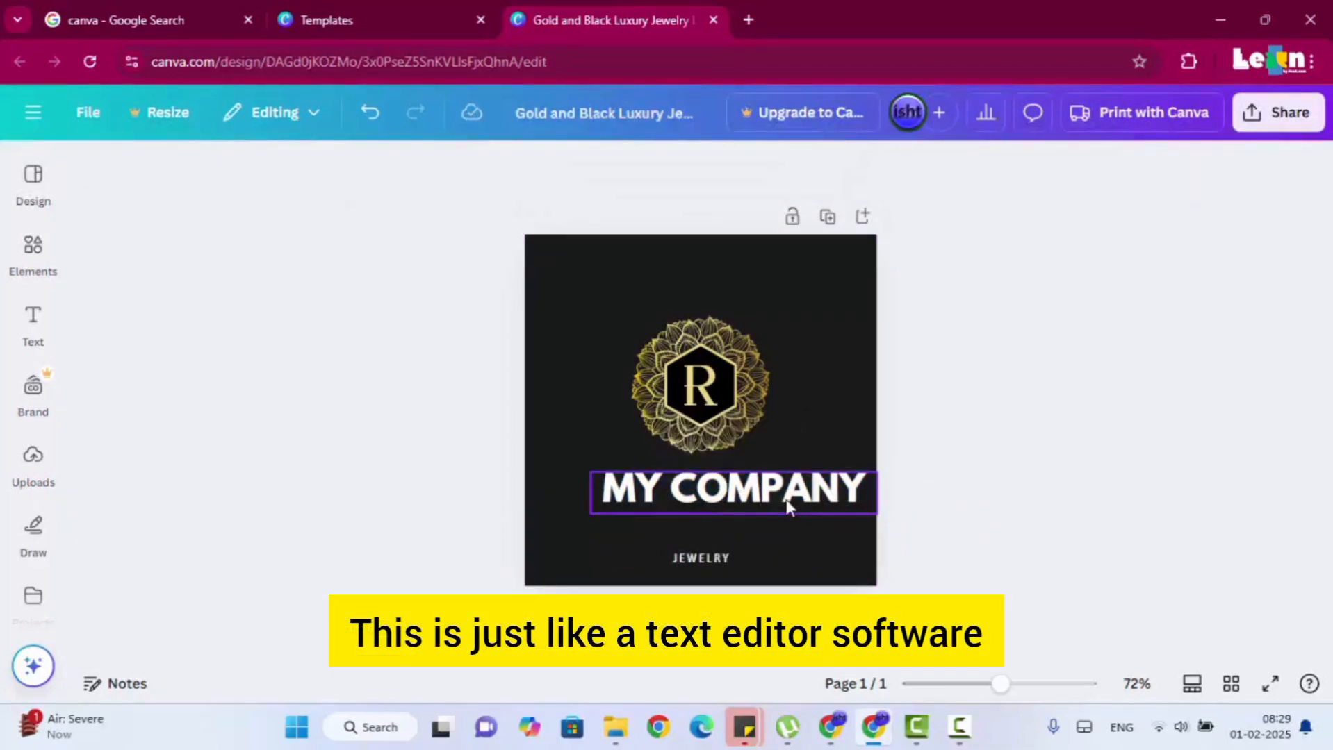
pyautogui.moveTo(788, 506); pyautogui.dragTo(749, 500)
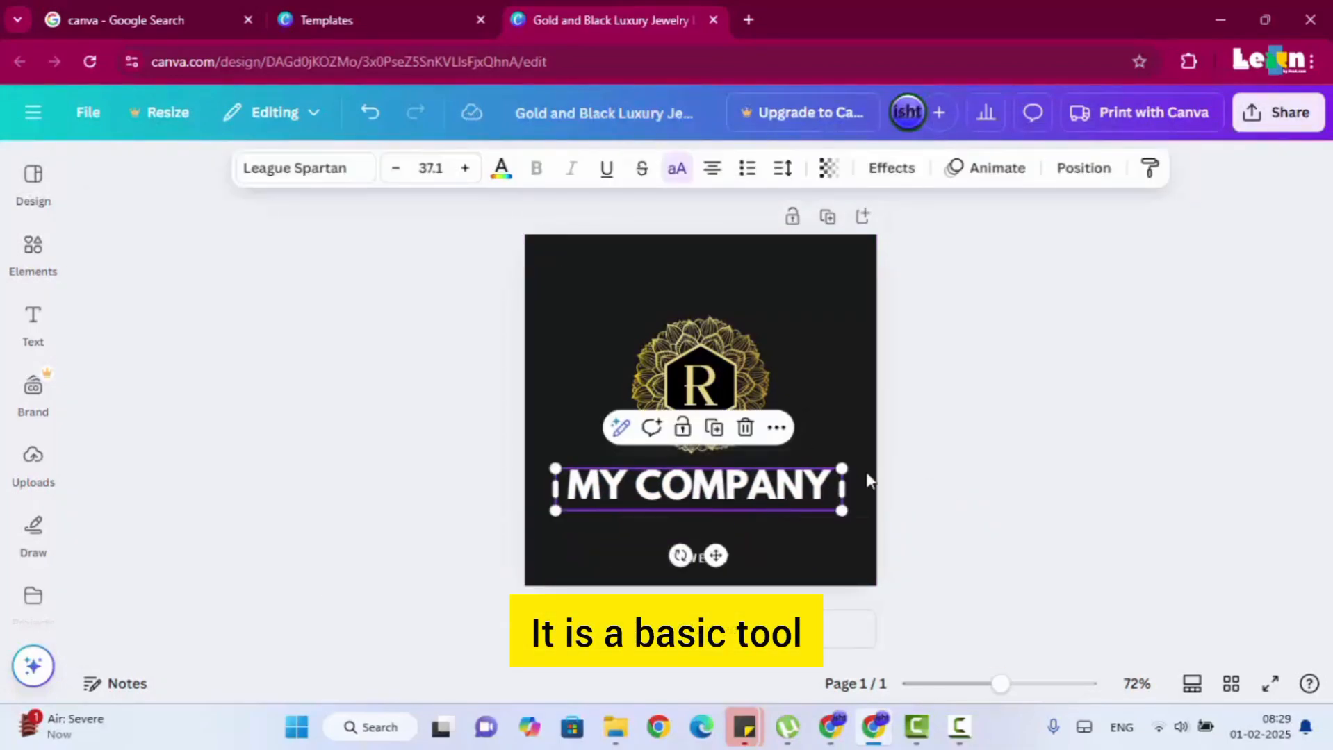
# Recolour the MY COMPANY text with the bright golden yellow from the document colours.
pyautogui.click(787, 492)
pyautogui.hotkey('ctrl', 'a')
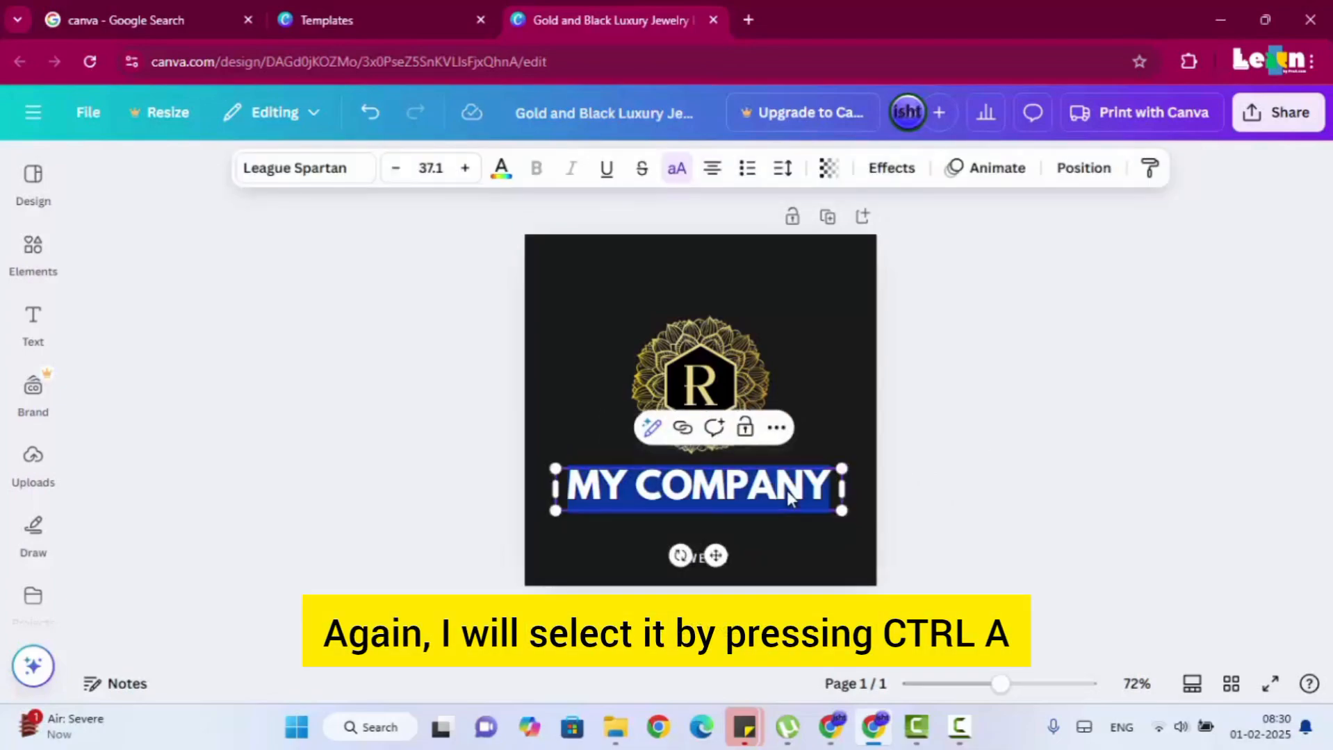
pyautogui.click(497, 182)
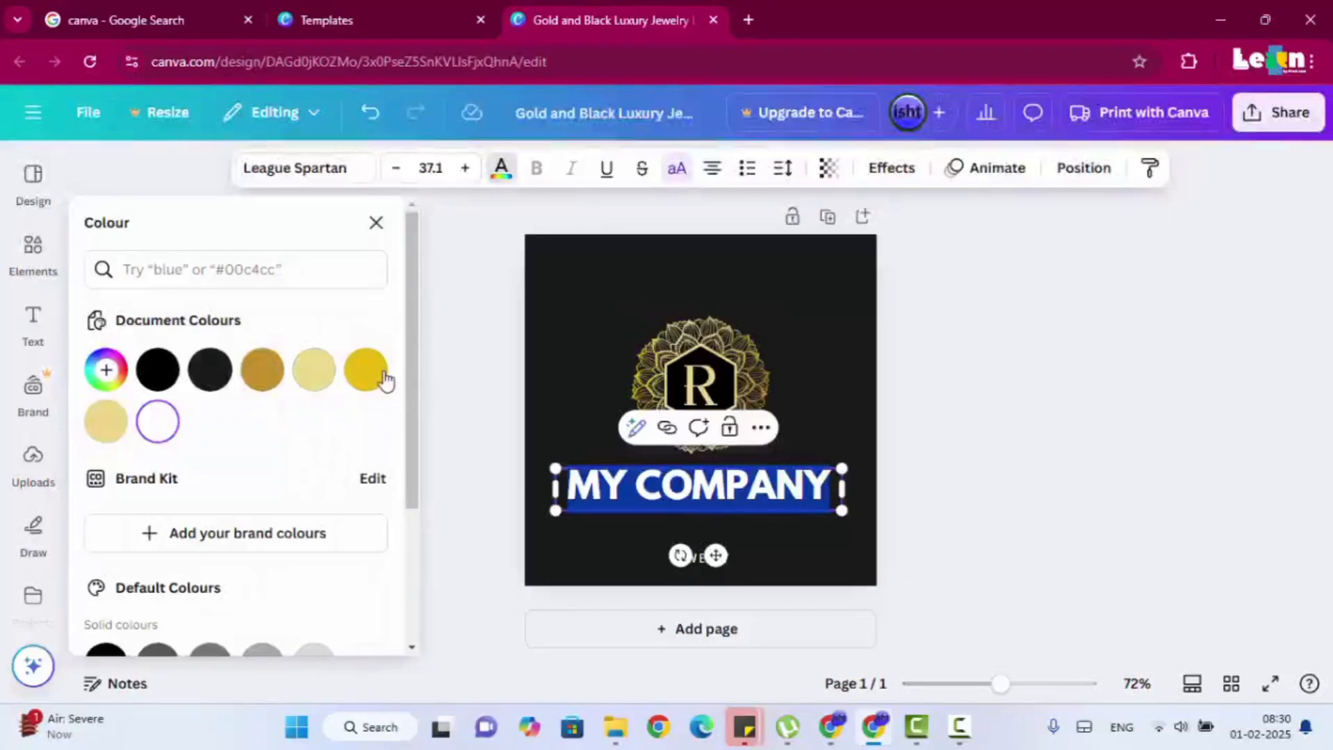
pyautogui.click(385, 380)
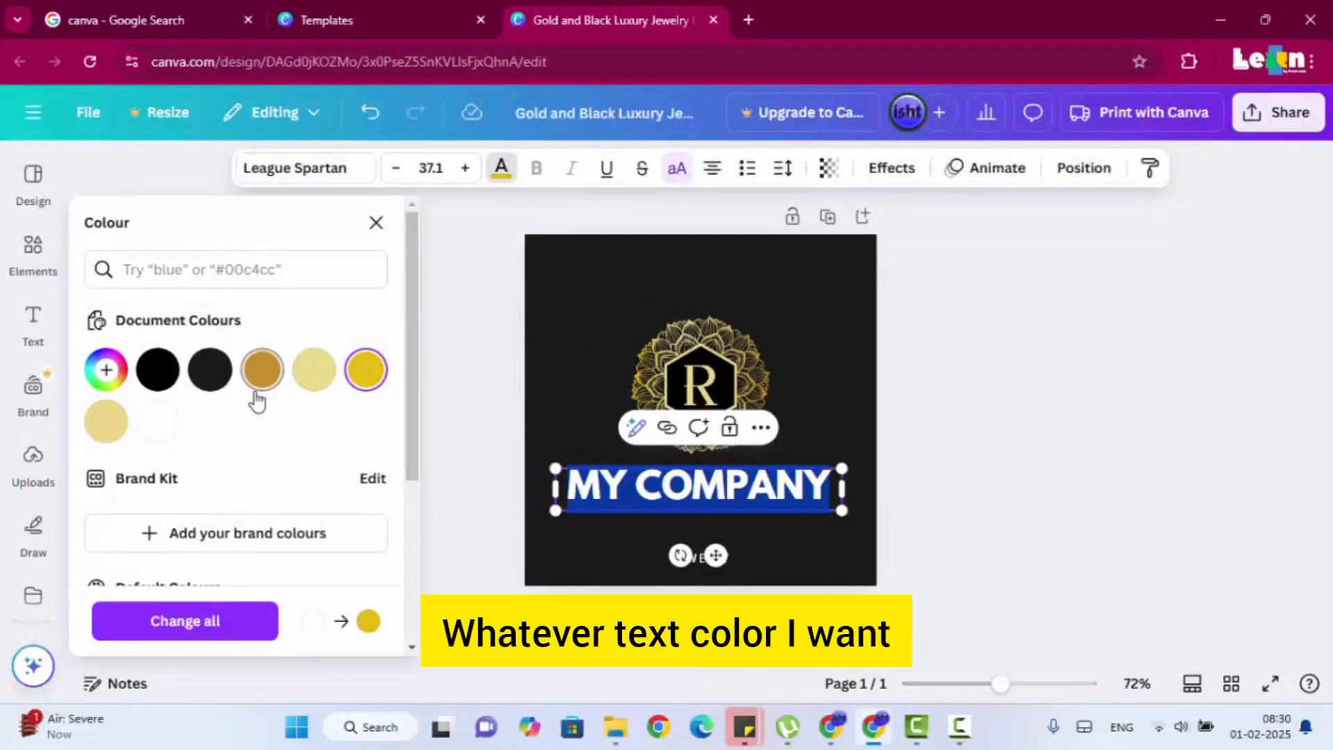
pyautogui.click(915, 456)
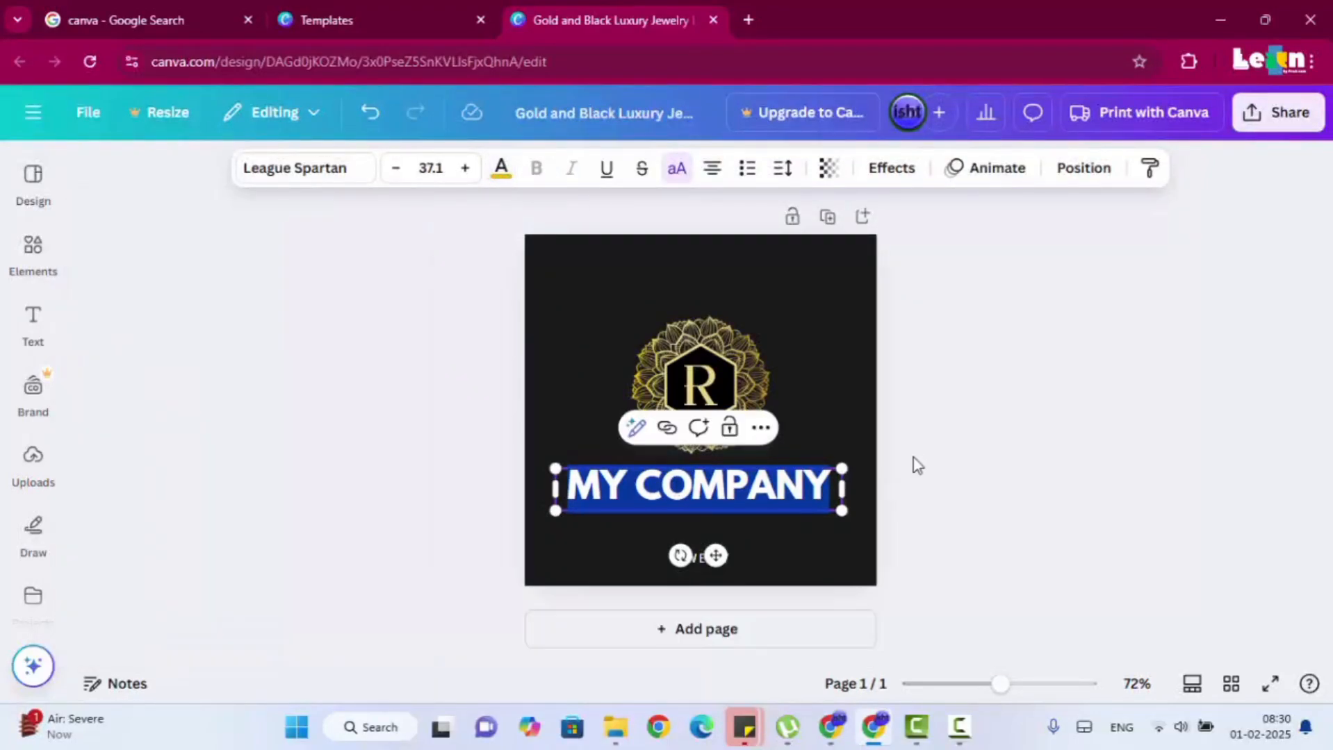
# Browse the document and default colours available for the MY COMPANY text.
pyautogui.click(795, 483)
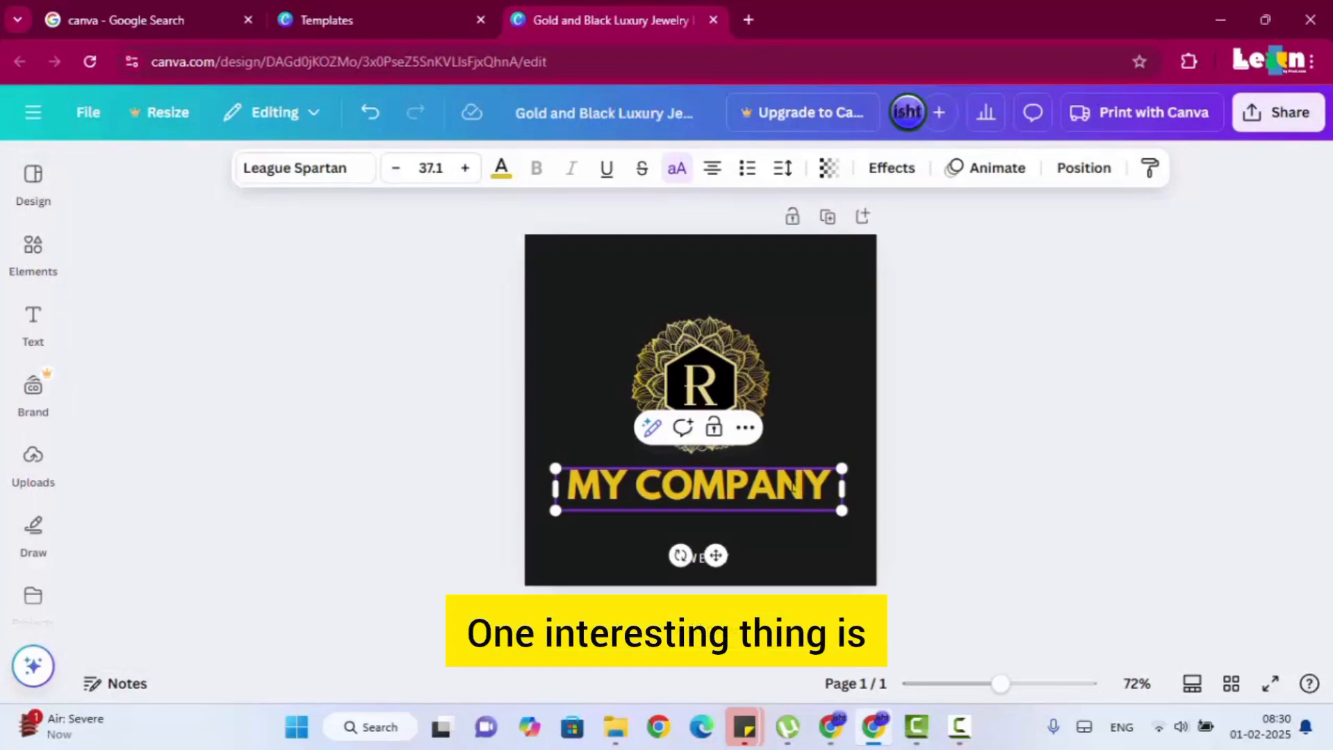
pyautogui.click(796, 483)
pyautogui.hotkey('ctrl', 'a')
pyautogui.click(499, 171)
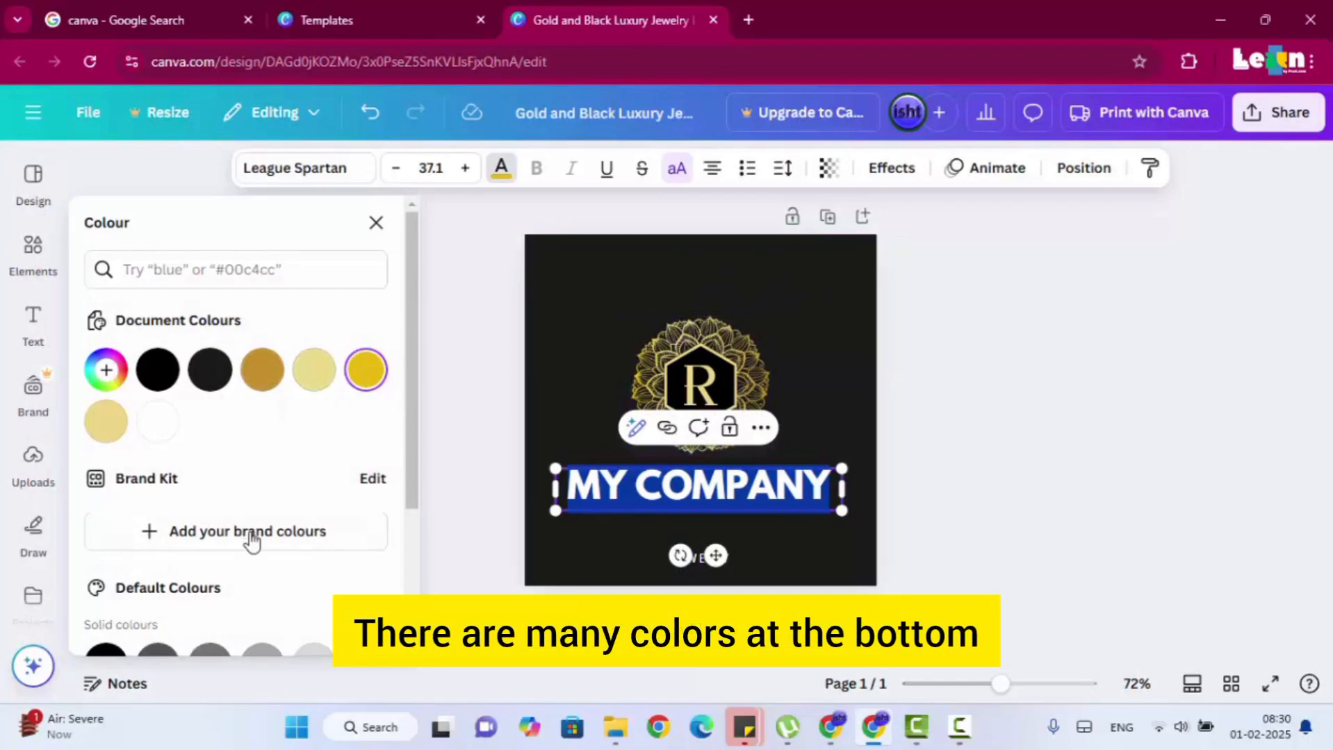
pyautogui.scroll(-3, 252, 549)
pyautogui.scroll(3, 233, 556)
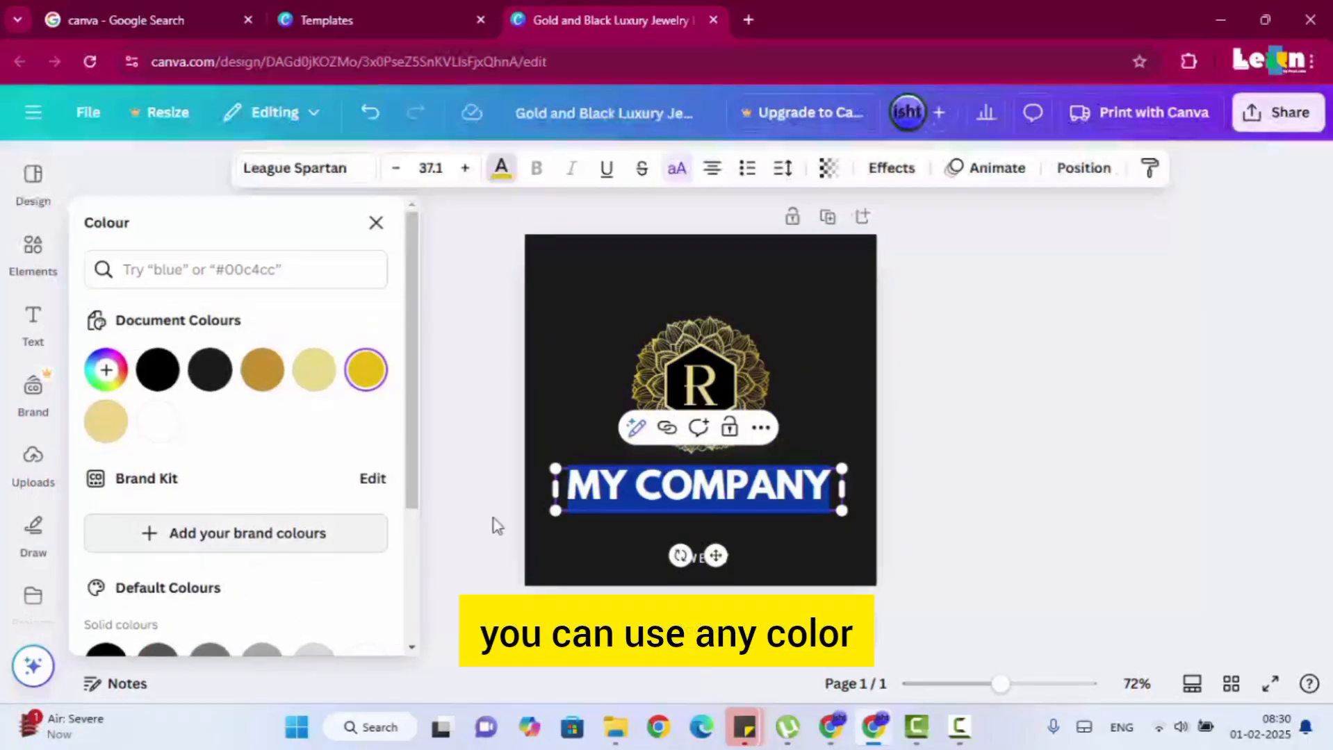
pyautogui.click(952, 376)
# Change the font of the whole MY COMPANY text to Asap Condensed.
pyautogui.click(761, 491)
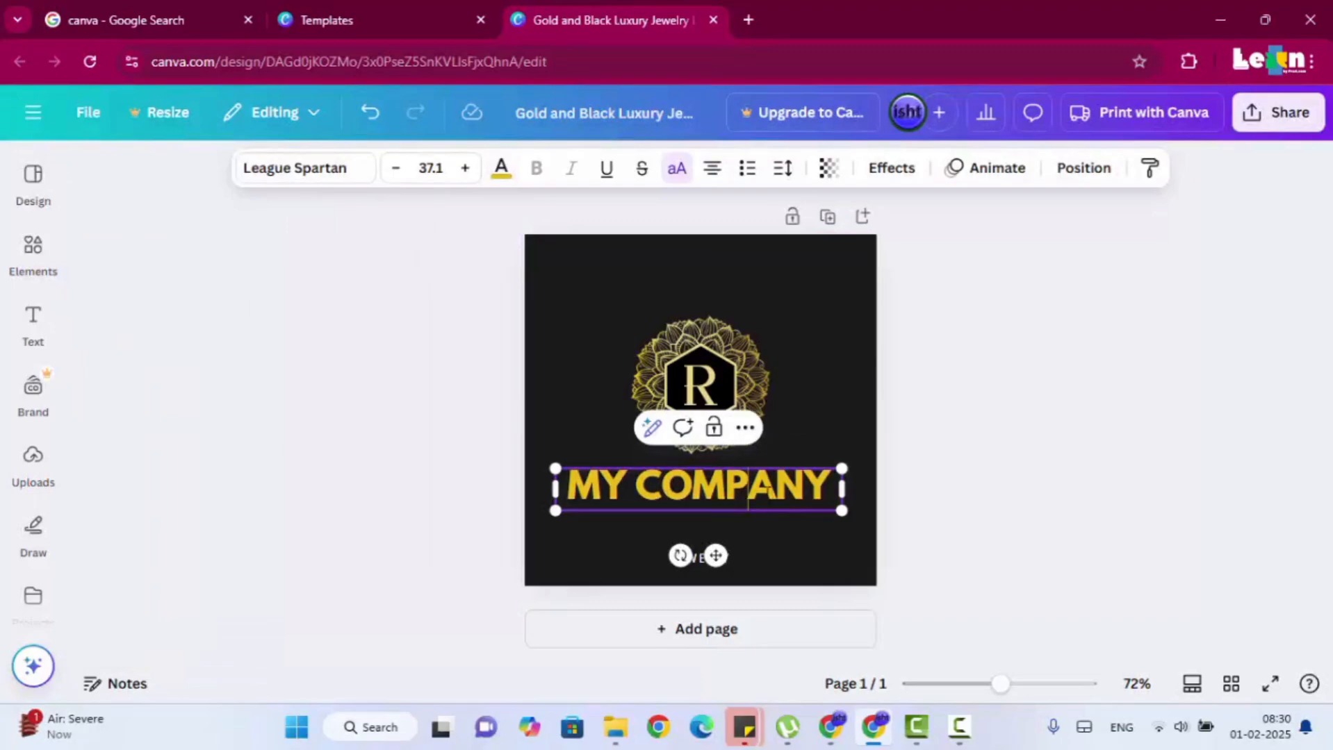
pyautogui.hotkey('ctrl', 'a')
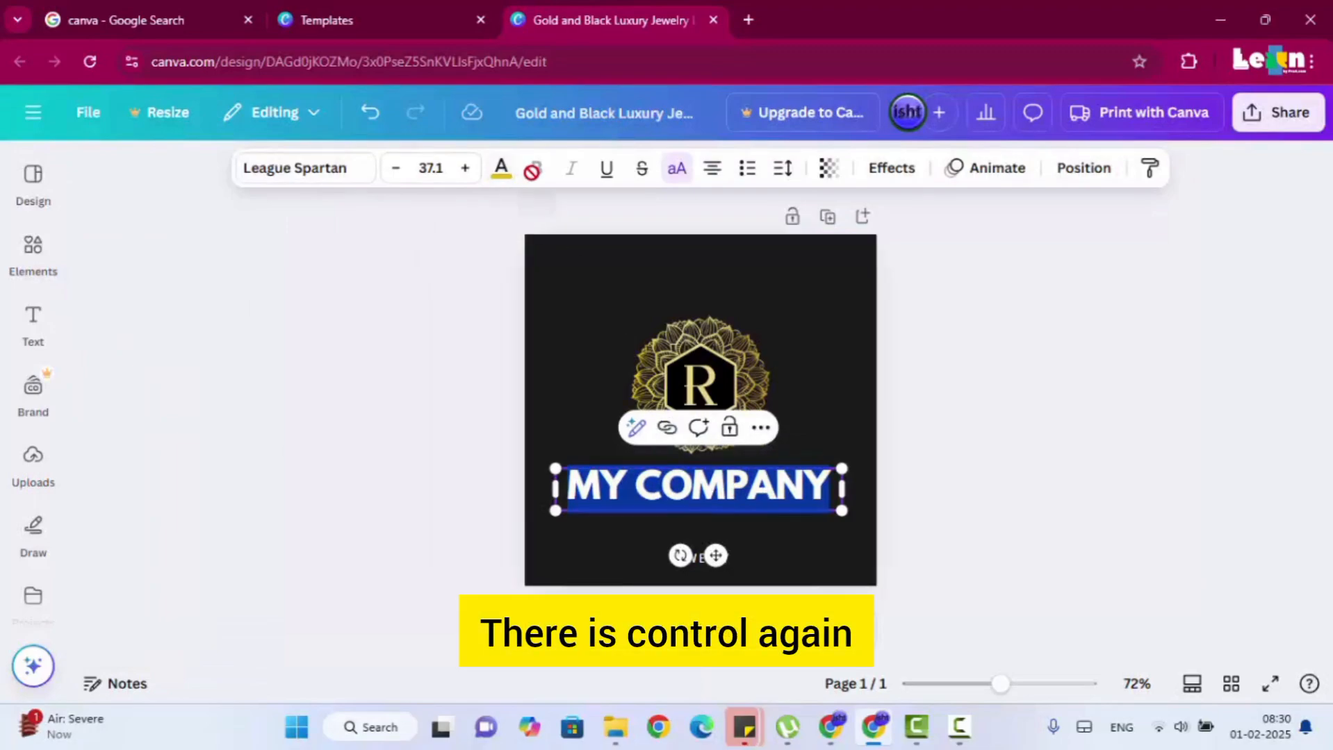
pyautogui.click(290, 182)
pyautogui.click(273, 454)
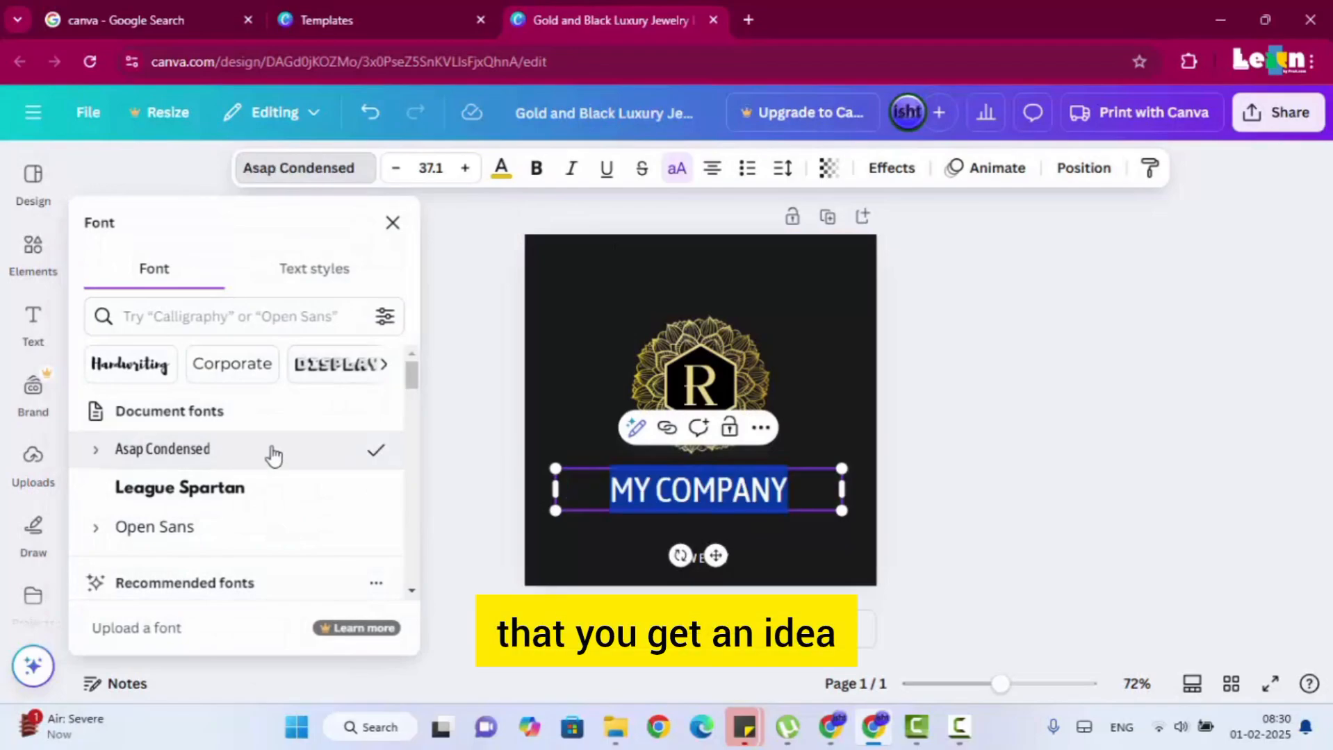
# Try bold, italic, underline and strikethrough on the MY COMPANY text, turning each one back off.
pyautogui.click(534, 169)
pyautogui.click(534, 171)
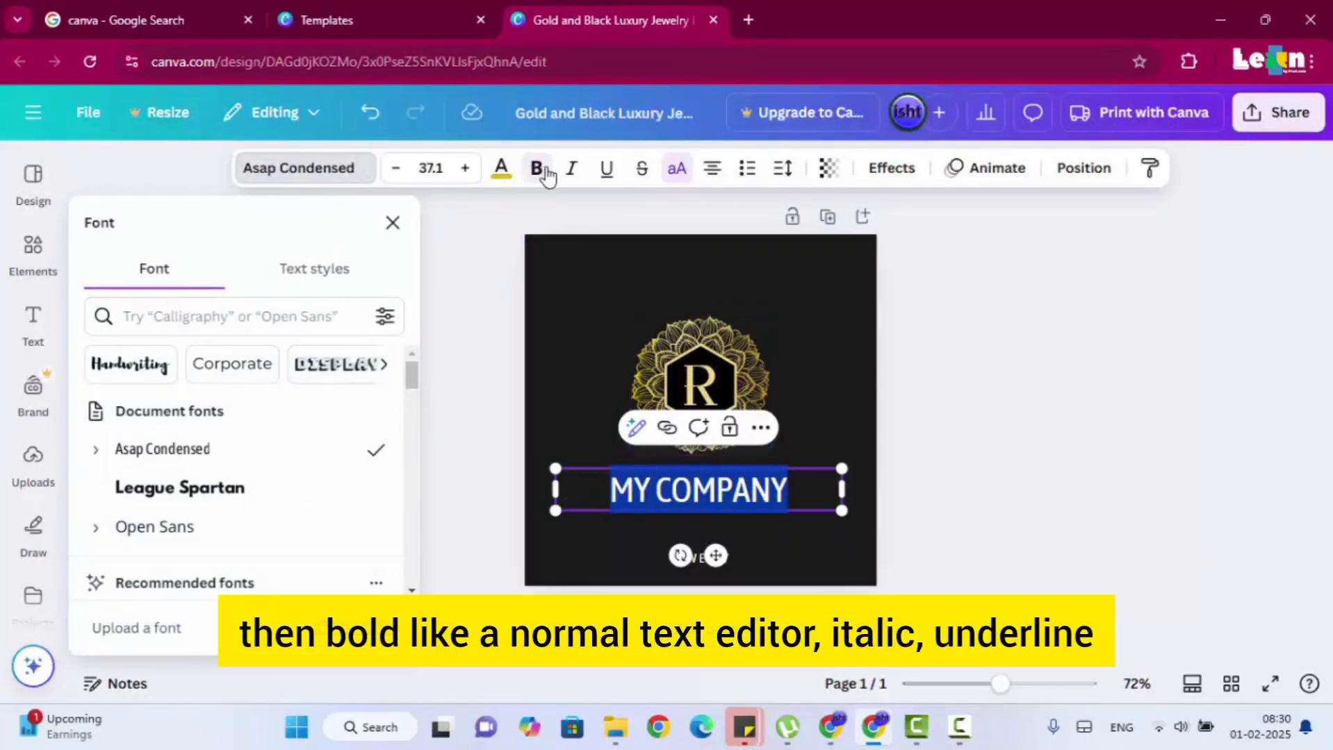
pyautogui.click(568, 172)
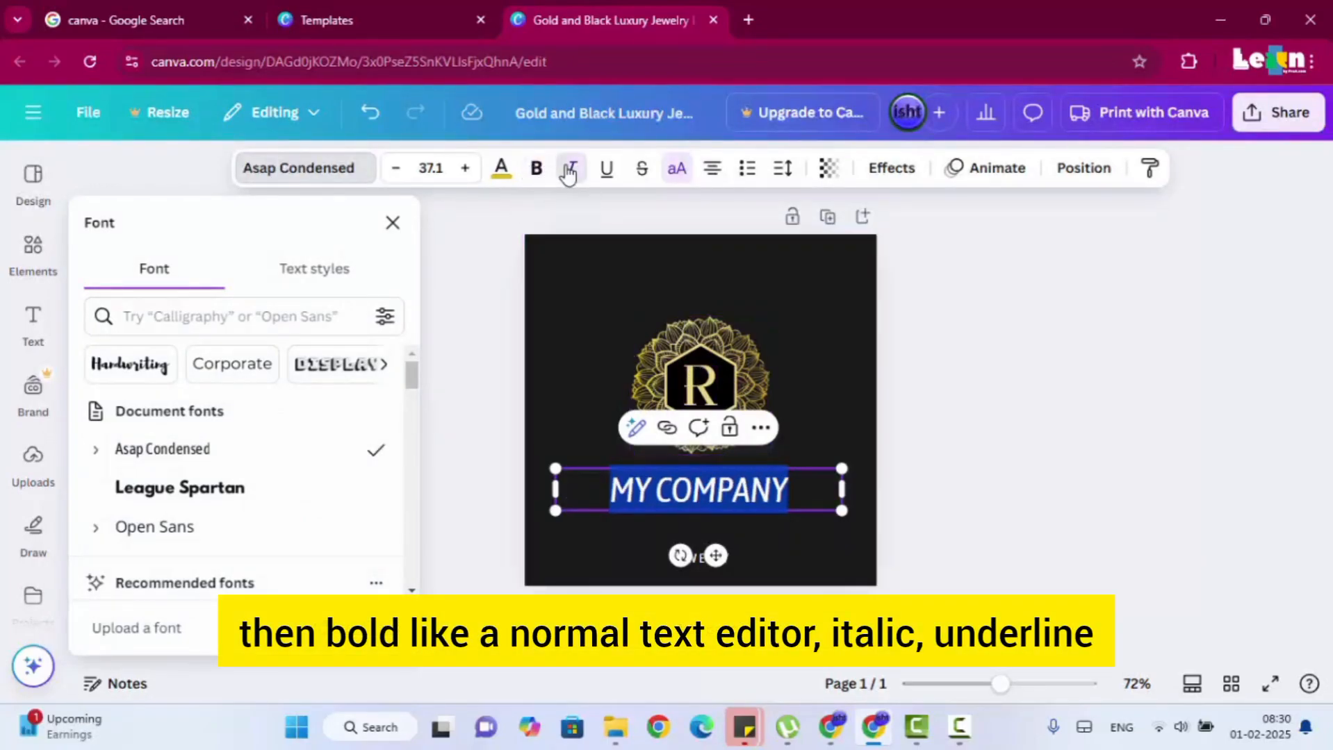
pyautogui.click(605, 173)
pyautogui.click(638, 178)
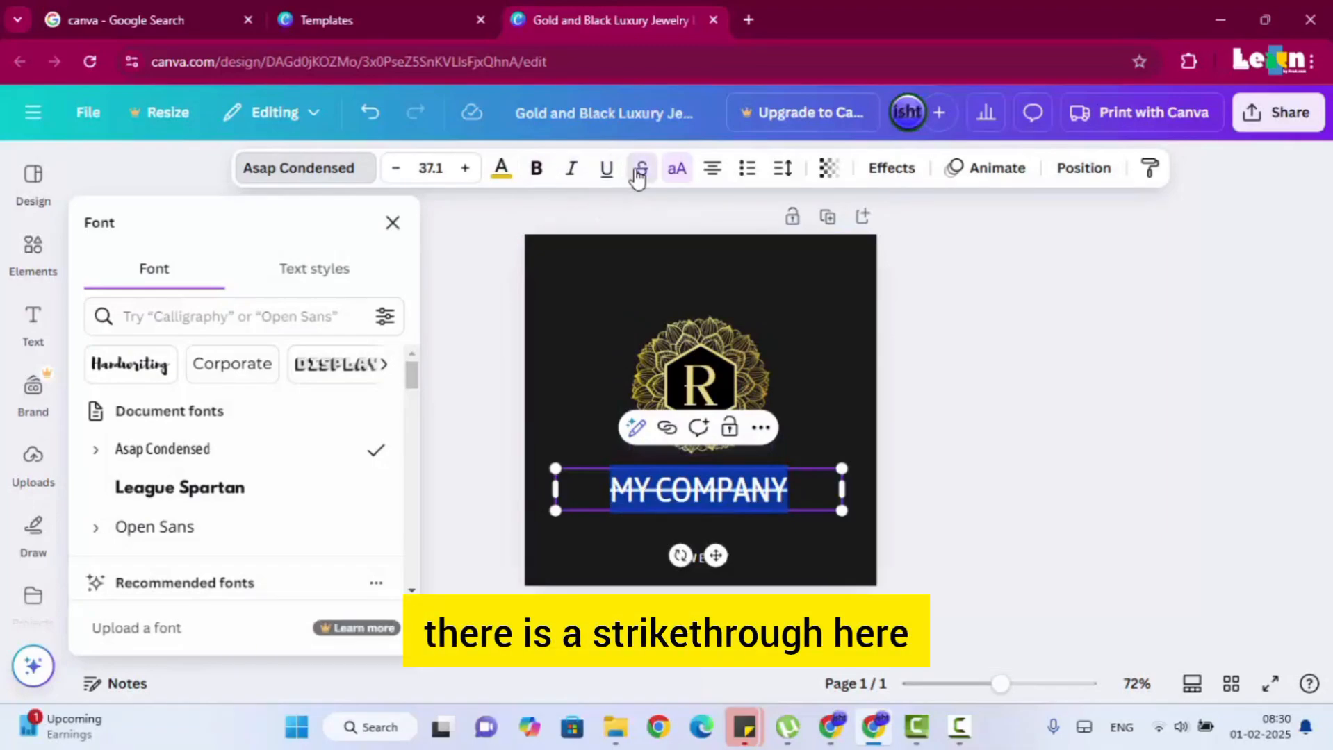
pyautogui.click(638, 177)
# Try other letter case and alignment settings on the MY COMPANY text, returning it to uppercase and centred.
pyautogui.click(678, 172)
pyautogui.click(678, 177)
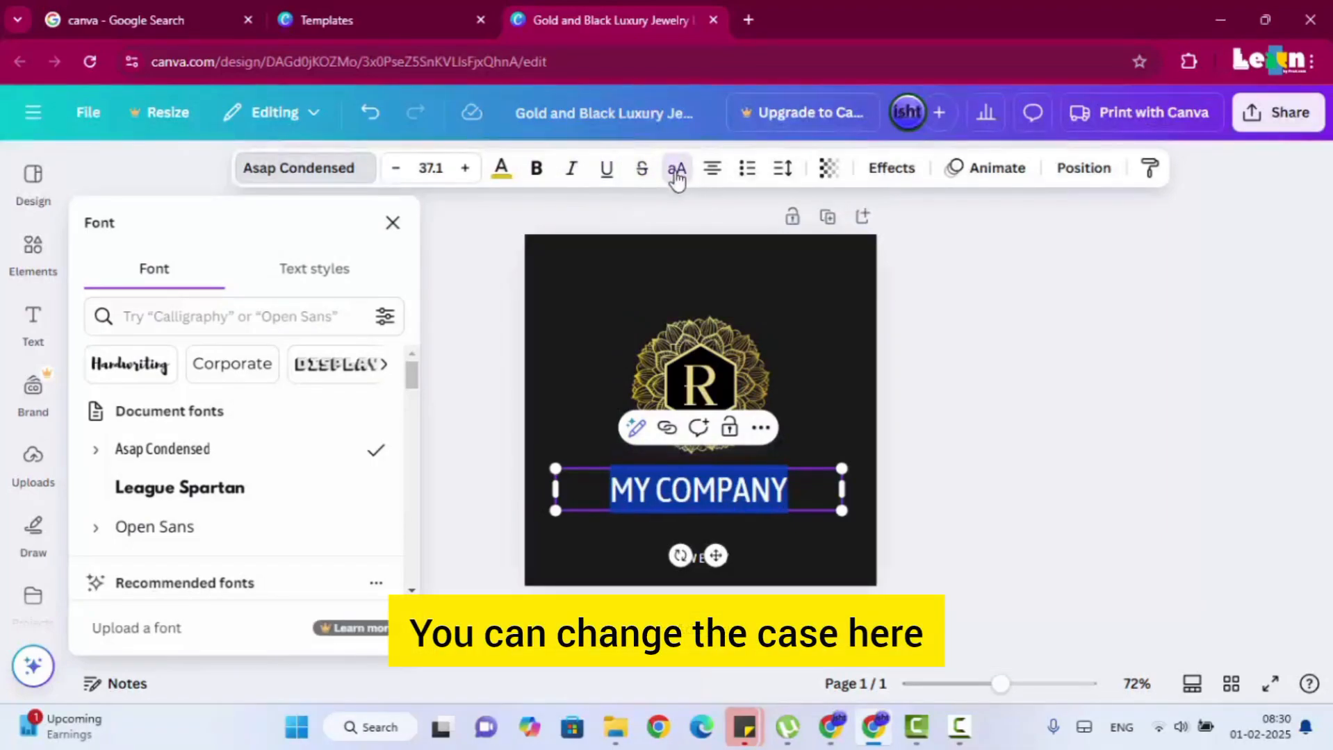
pyautogui.click(678, 178)
pyautogui.click(677, 178)
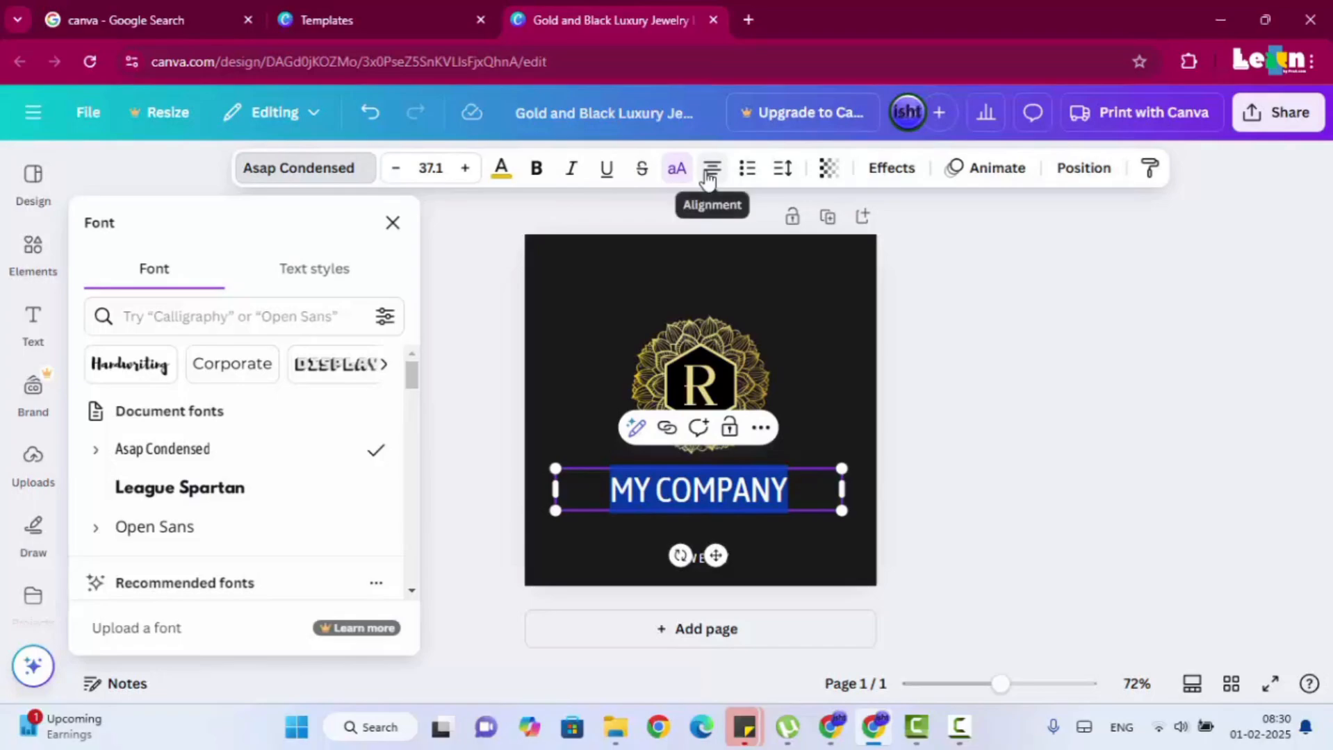
pyautogui.click(709, 178)
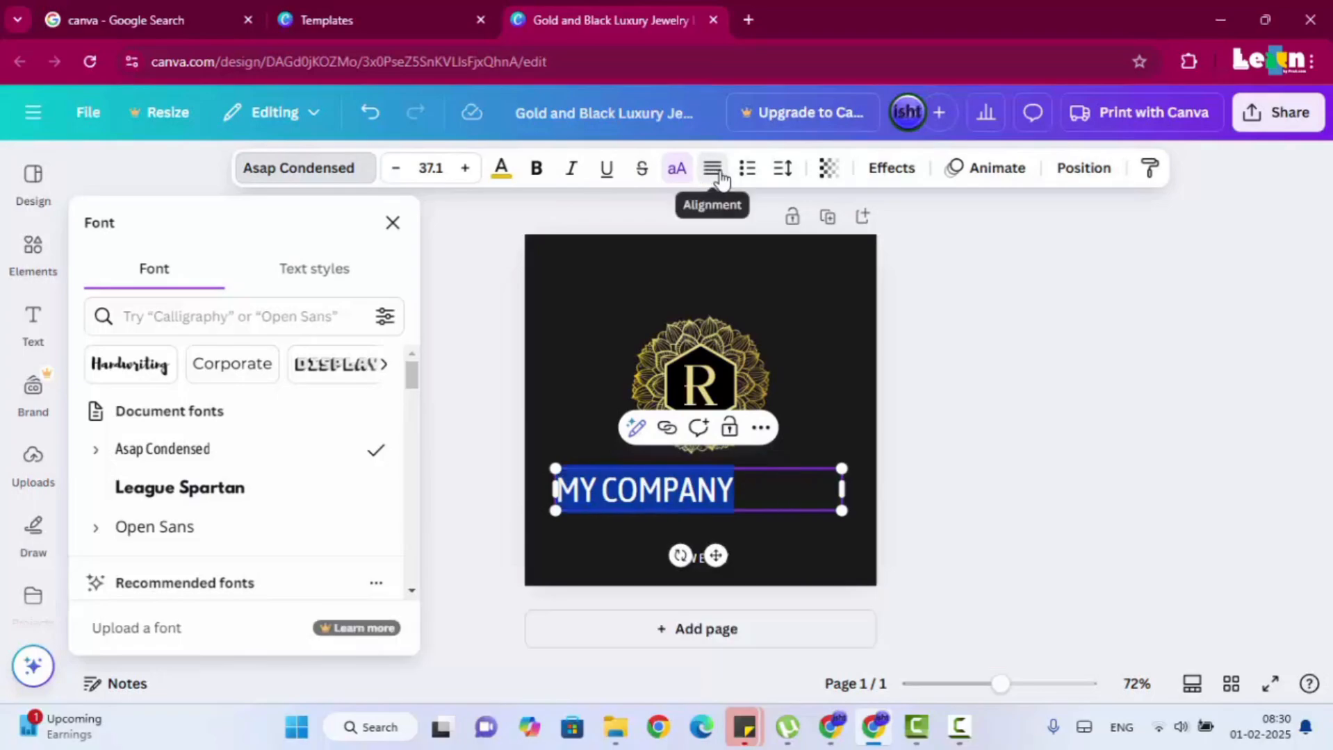
pyautogui.click(721, 178)
pyautogui.click(721, 178)
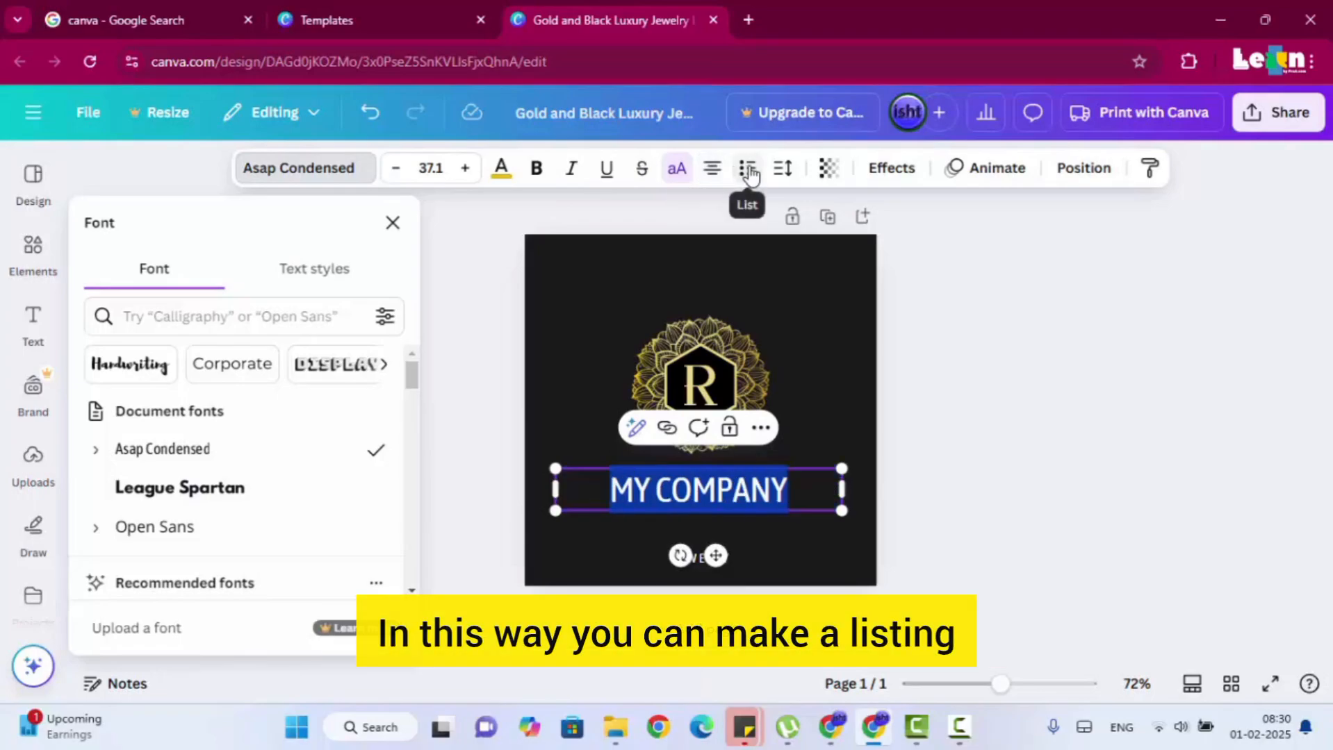
# Turn MY COMPANY into a numbered list and add SECOND COMPANY and THIRD COMPANY as items 2 and 3.
pyautogui.click(748, 170)
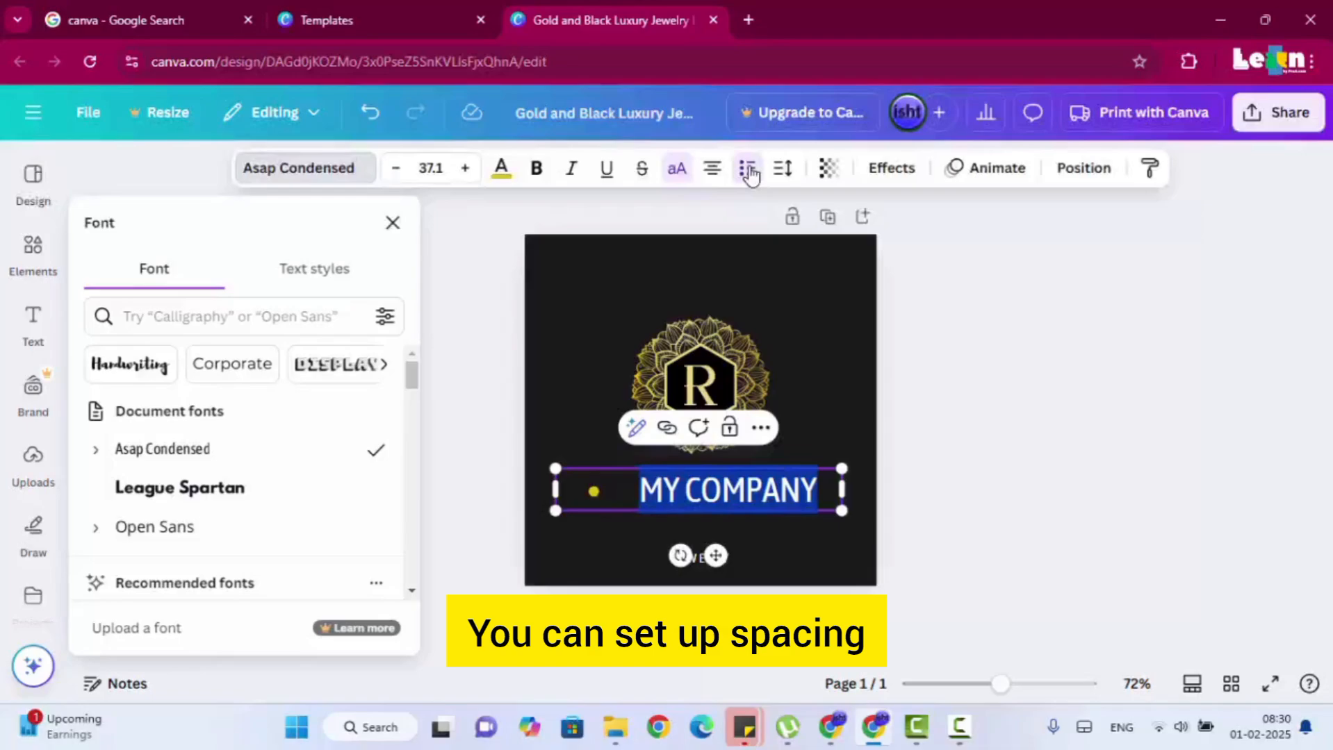
pyautogui.click(783, 169)
pyautogui.click(981, 414)
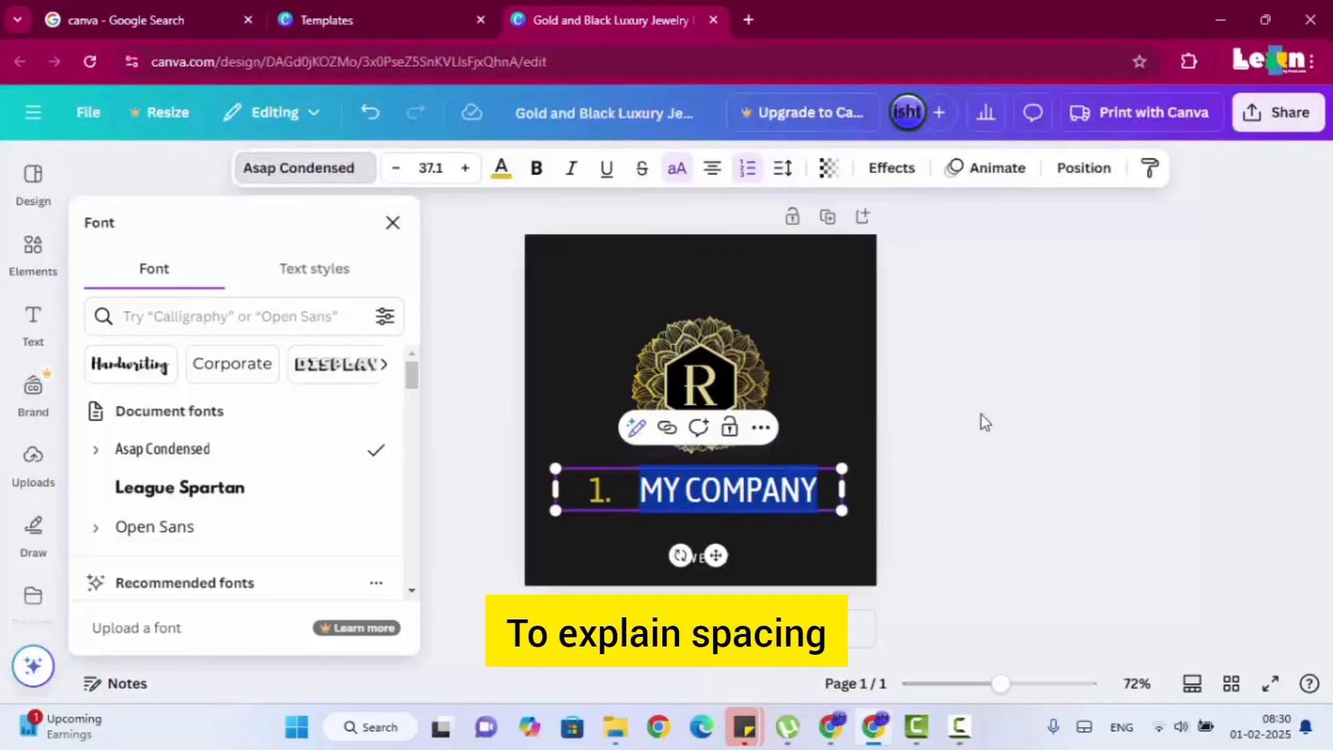
pyautogui.click(822, 489)
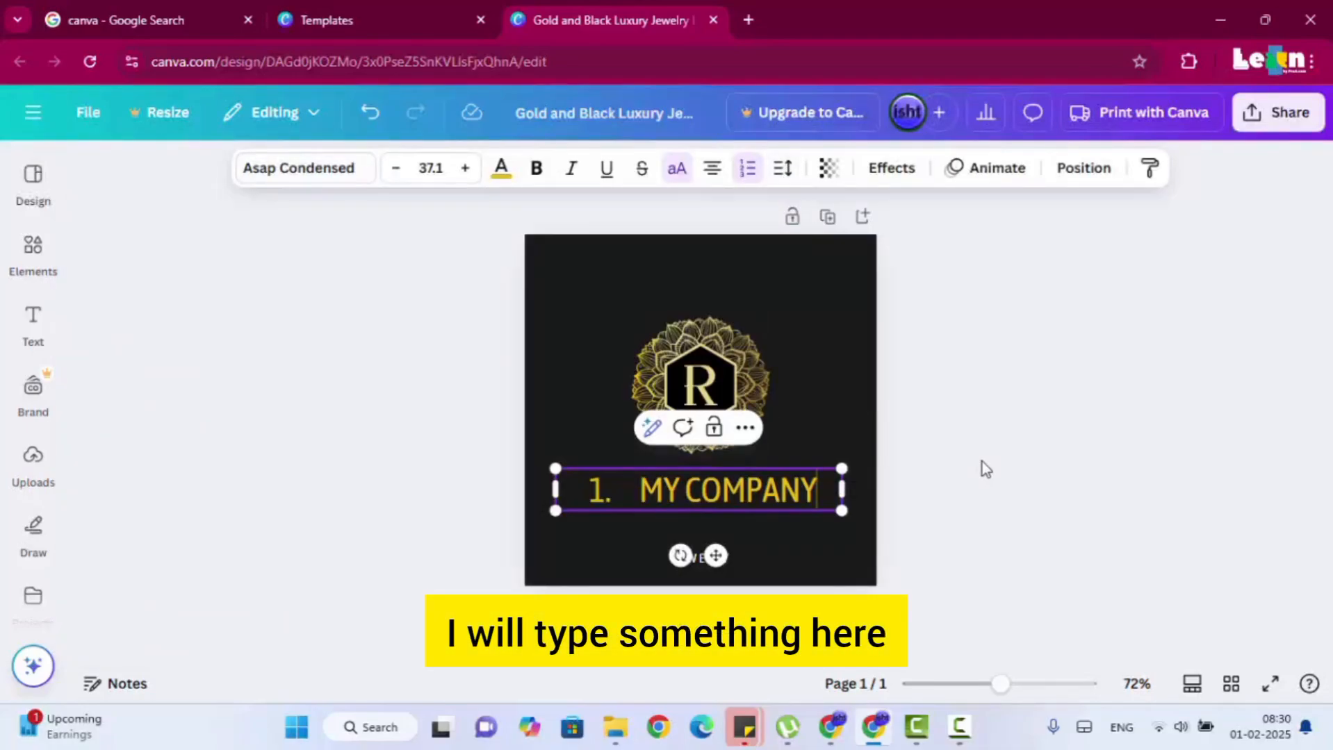
pyautogui.press('Return')
pyautogui.write('SECOND COMPANY')
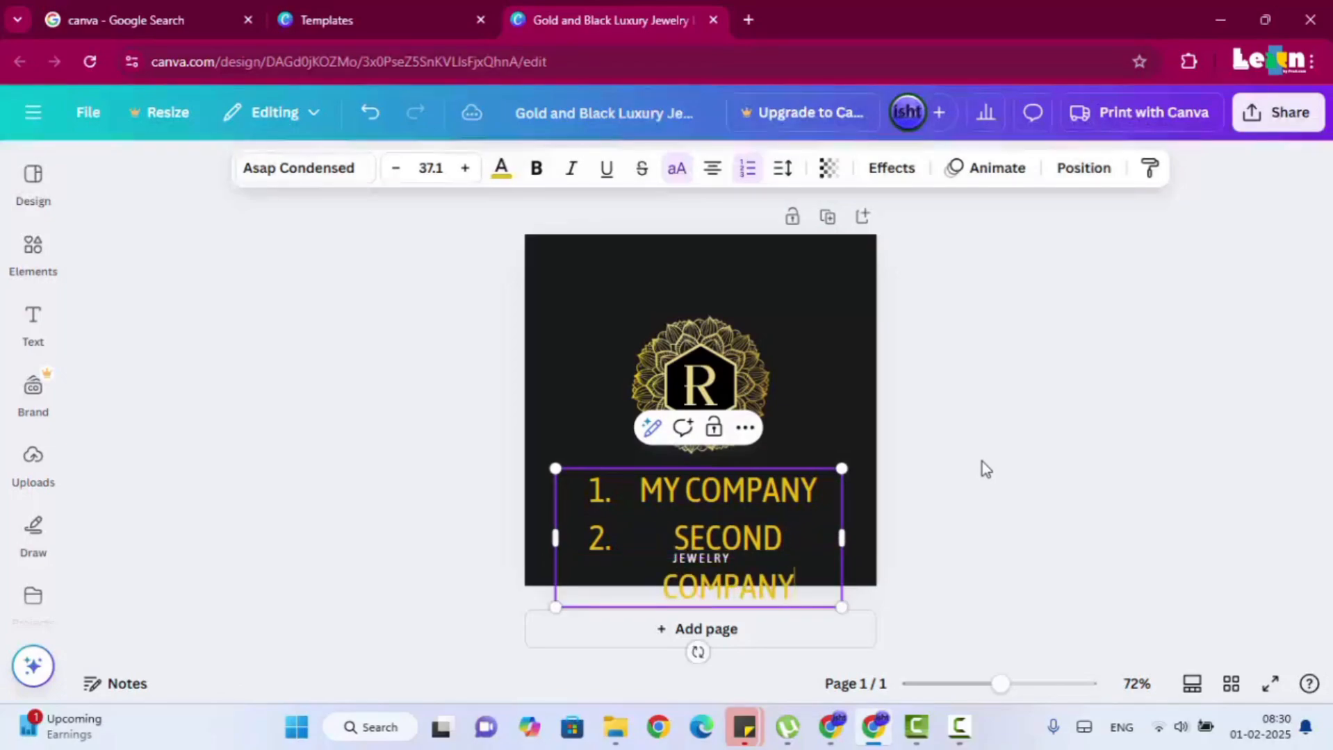
pyautogui.press('Return')
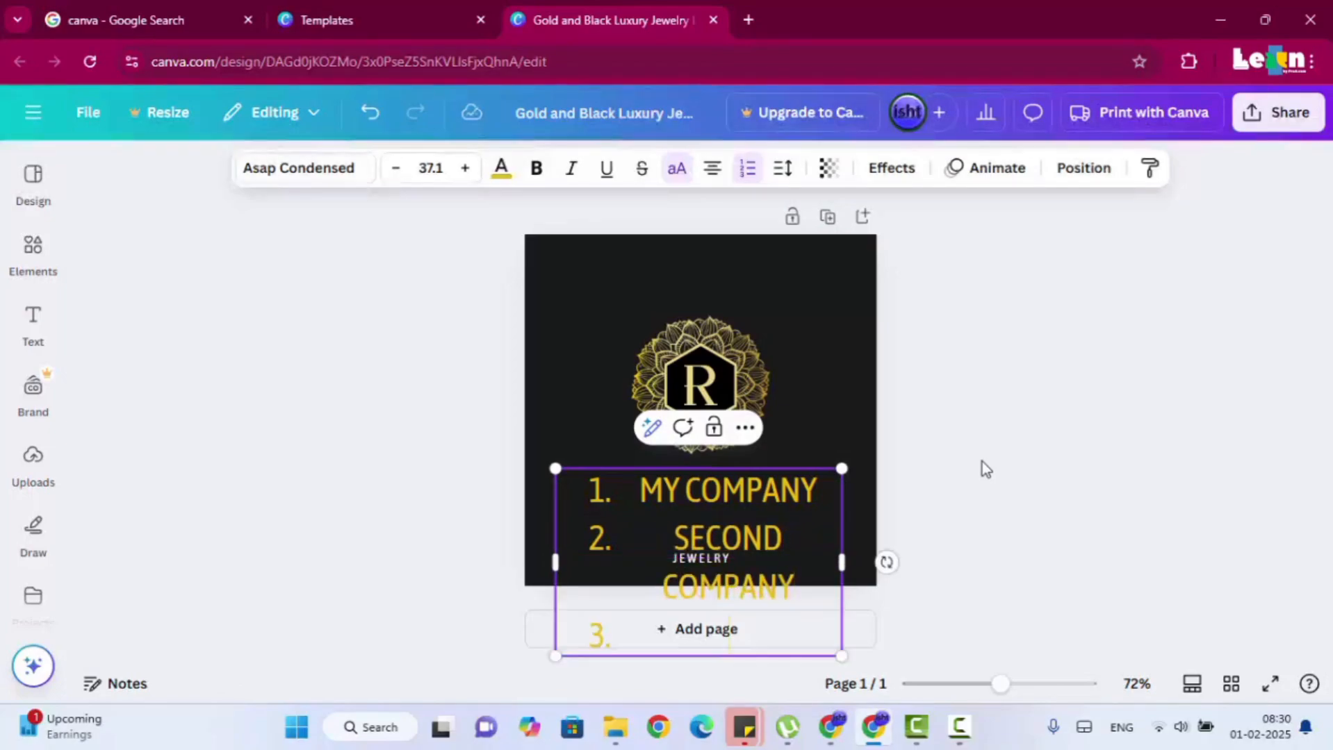
pyautogui.write('THIRD COMPANY')
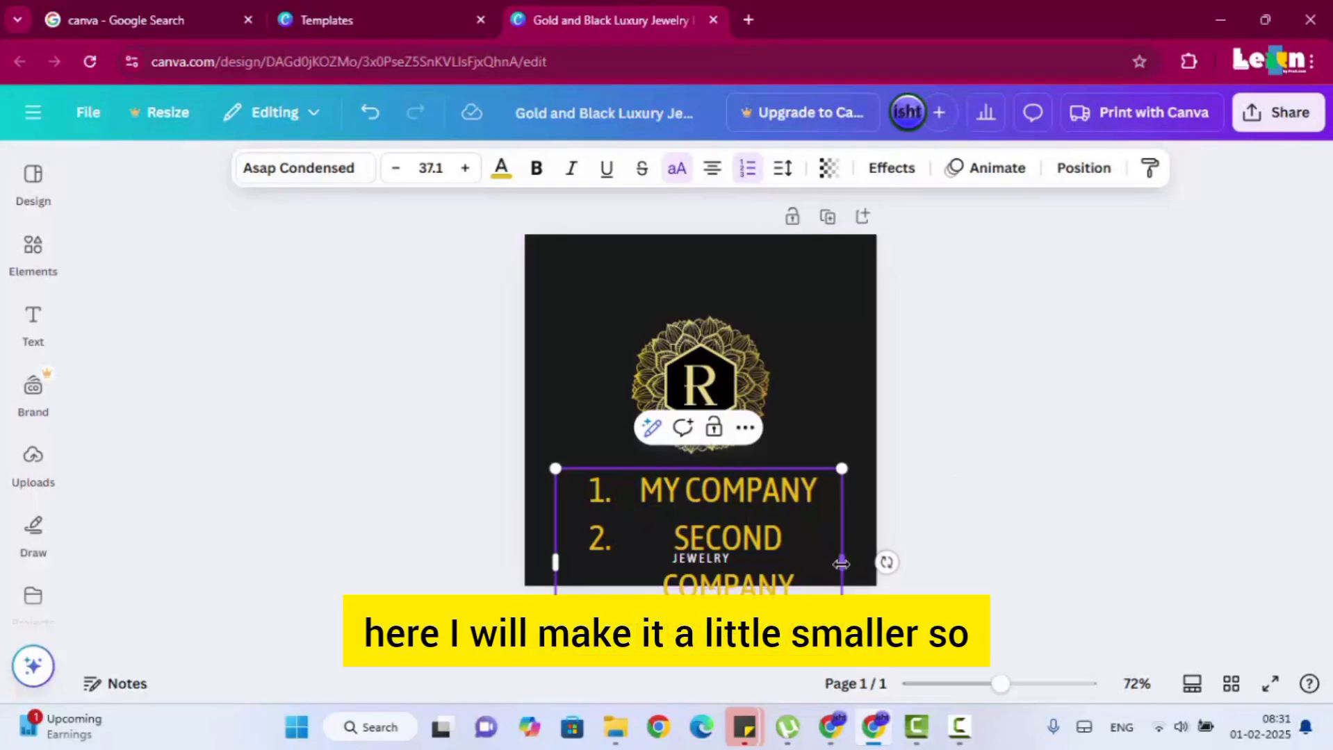
# Shrink the numbered list's text to size 19.3, and move the emblem to the top of the page with the list below it.
pyautogui.moveTo(841, 658); pyautogui.dragTo(827, 532)
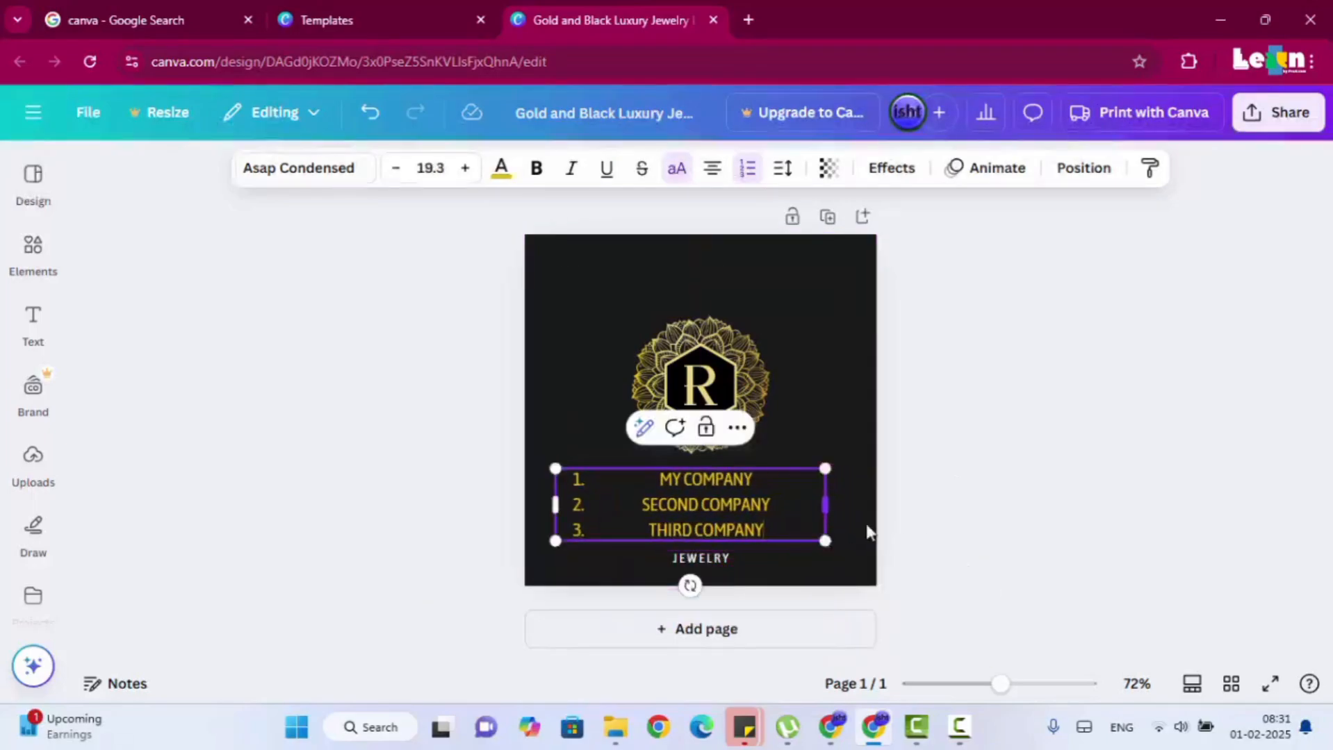
pyautogui.click(953, 460)
pyautogui.moveTo(588, 305); pyautogui.dragTo(735, 355)
pyautogui.moveTo(709, 477); pyautogui.dragTo(700, 414)
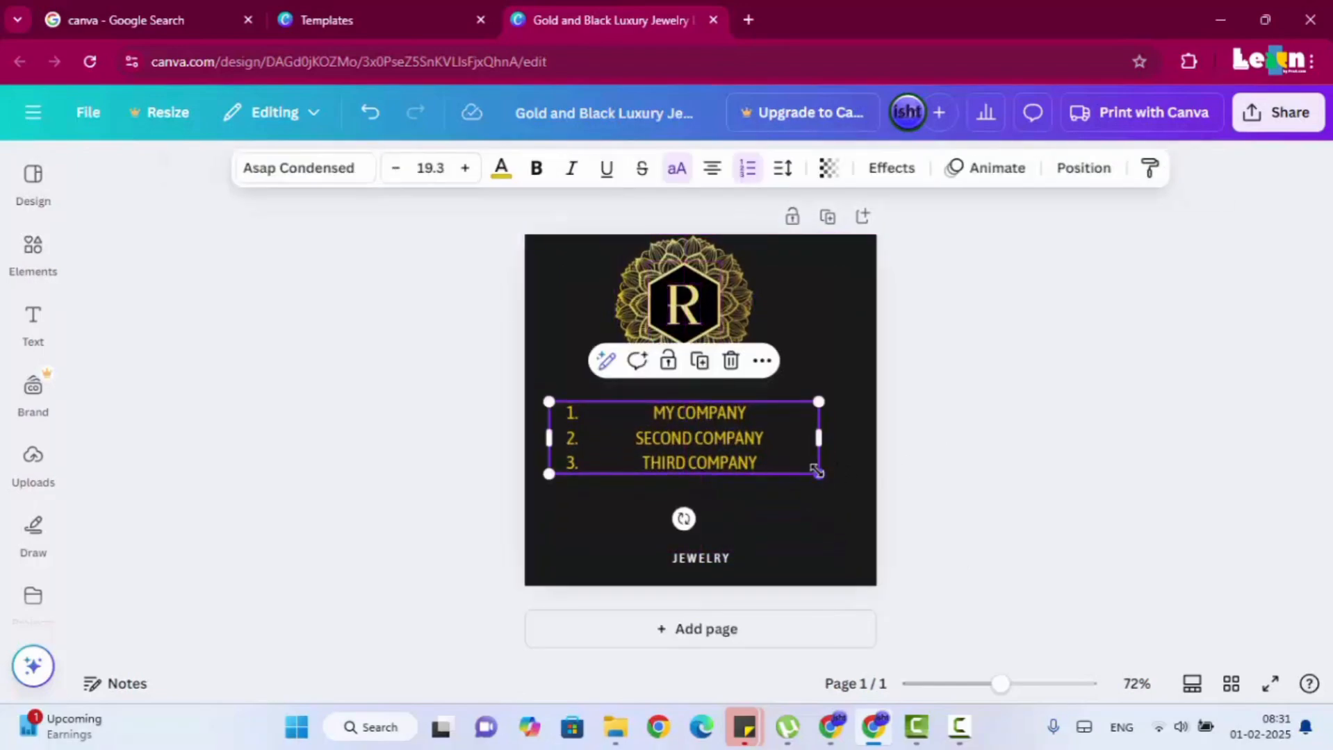
# Try different spacing values on the numbered list, returning the letter spacing to 0.
pyautogui.click(783, 167)
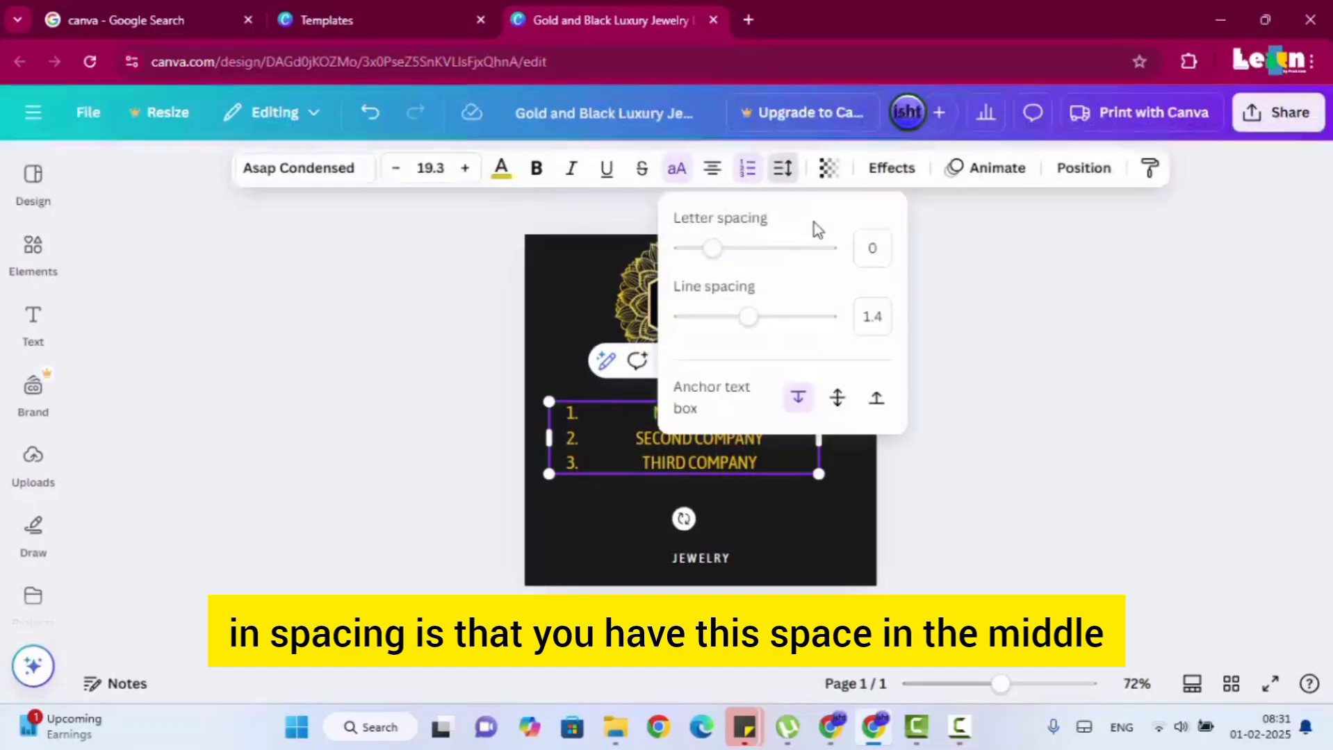
pyautogui.moveTo(716, 248)
pyautogui.mouseDown()
pyautogui.moveTo(734, 248)
pyautogui.moveTo(711, 249)
pyautogui.mouseUp()
pyautogui.click(1009, 511)
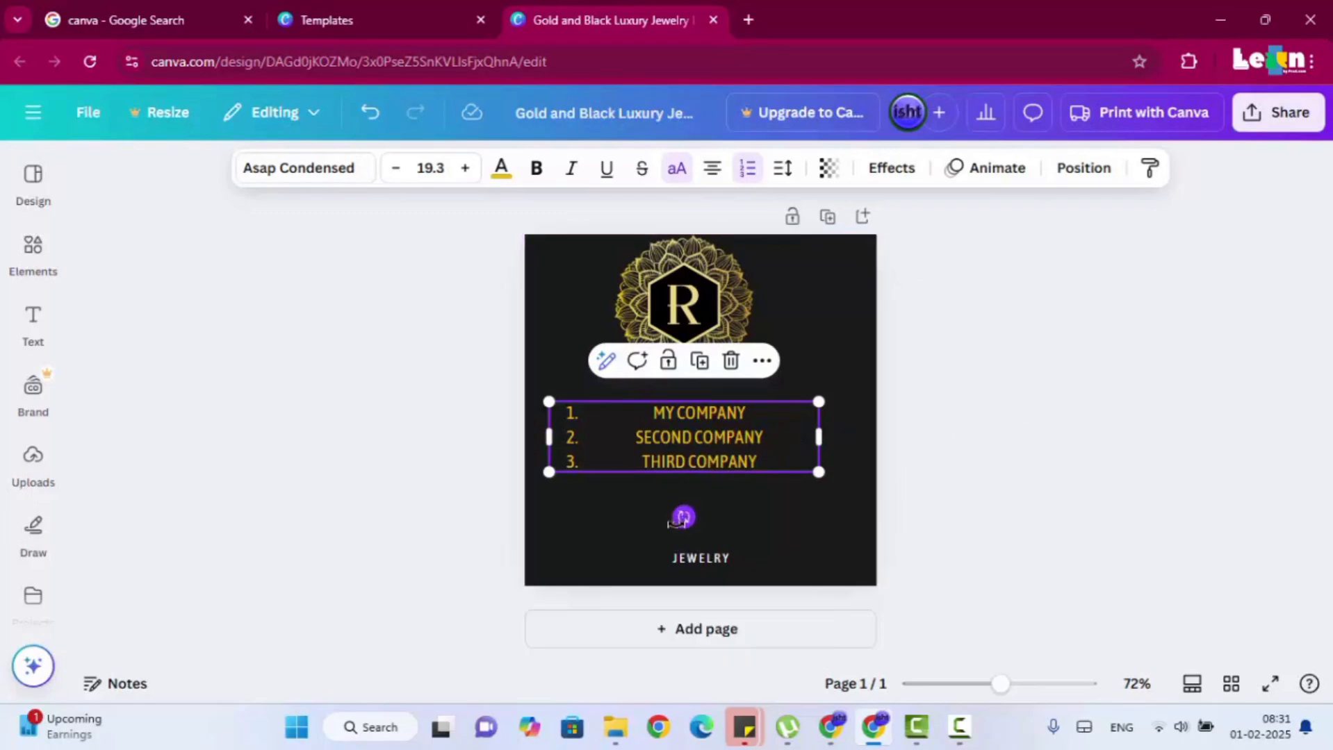
# Move the JEWELRY text beside the emblem's upper right and place the numbered list near the bottom of the page.
pyautogui.moveTo(694, 418); pyautogui.dragTo(697, 470)
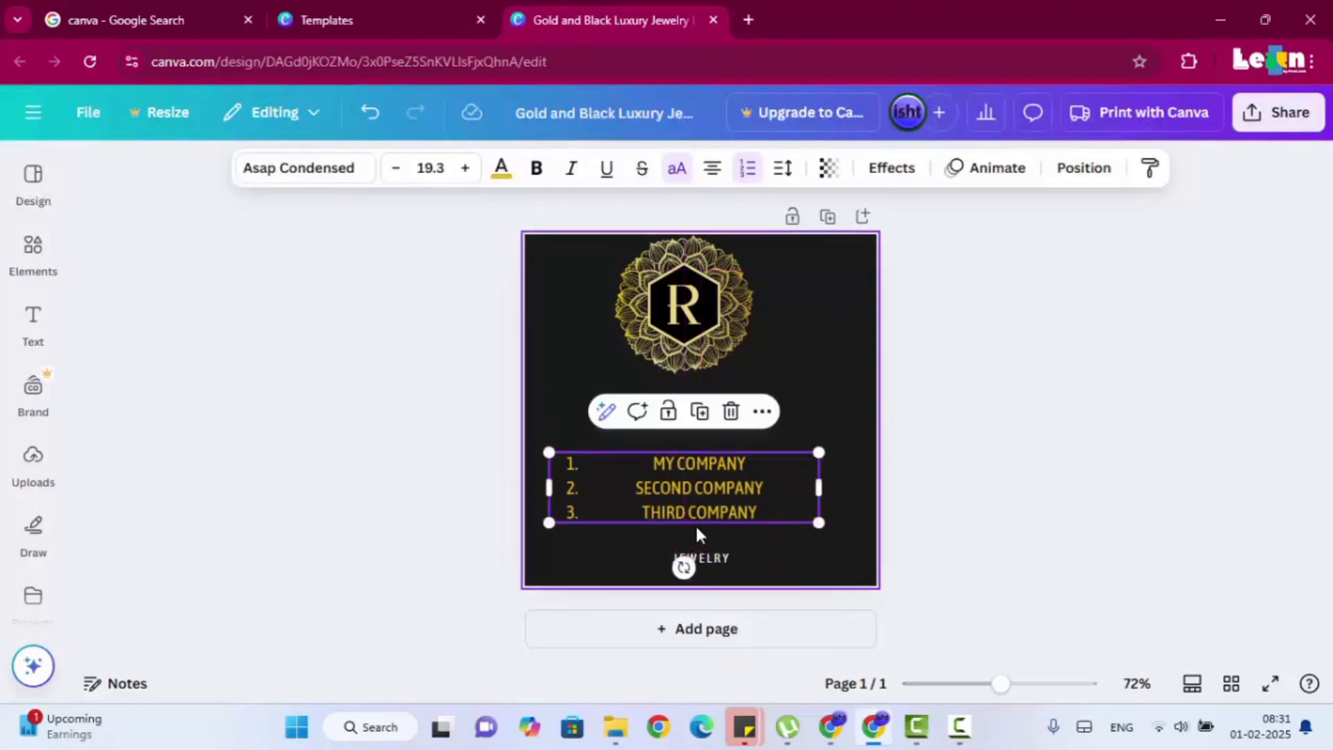
pyautogui.click(708, 556)
pyautogui.moveTo(709, 555); pyautogui.dragTo(785, 275)
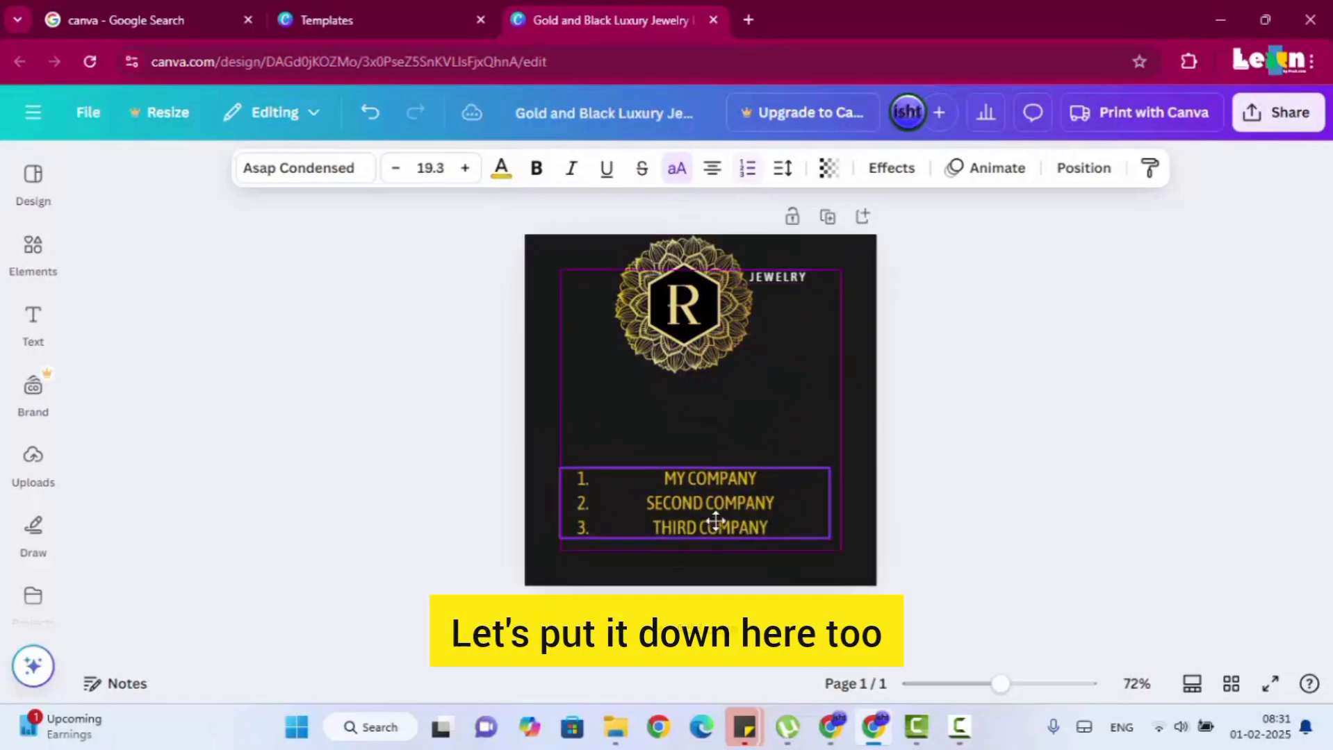
pyautogui.moveTo(708, 521); pyautogui.dragTo(724, 561)
# Set the numbered list's letter spacing to 129 and try different line spacing values, returning it to about 1.4.
pyautogui.click(797, 172)
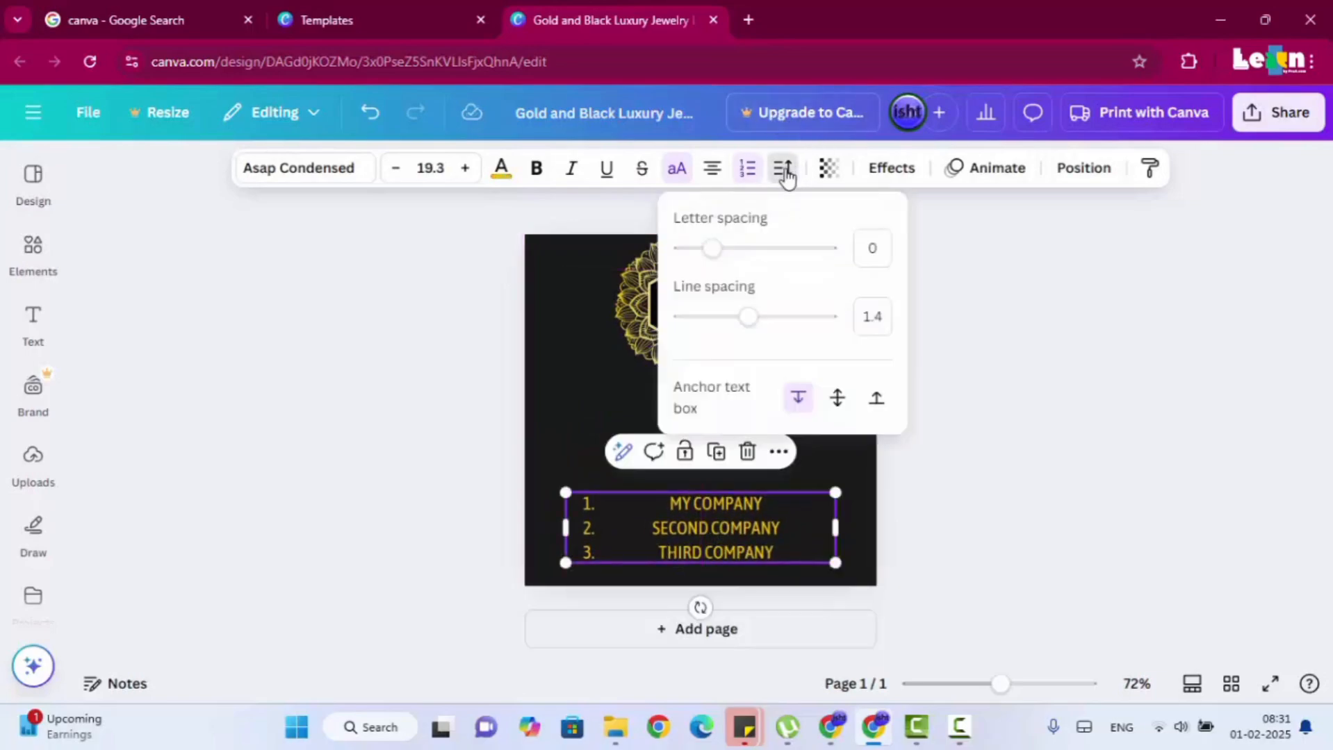
pyautogui.moveTo(722, 250); pyautogui.dragTo(751, 257)
pyautogui.moveTo(733, 250); pyautogui.dragTo(729, 249)
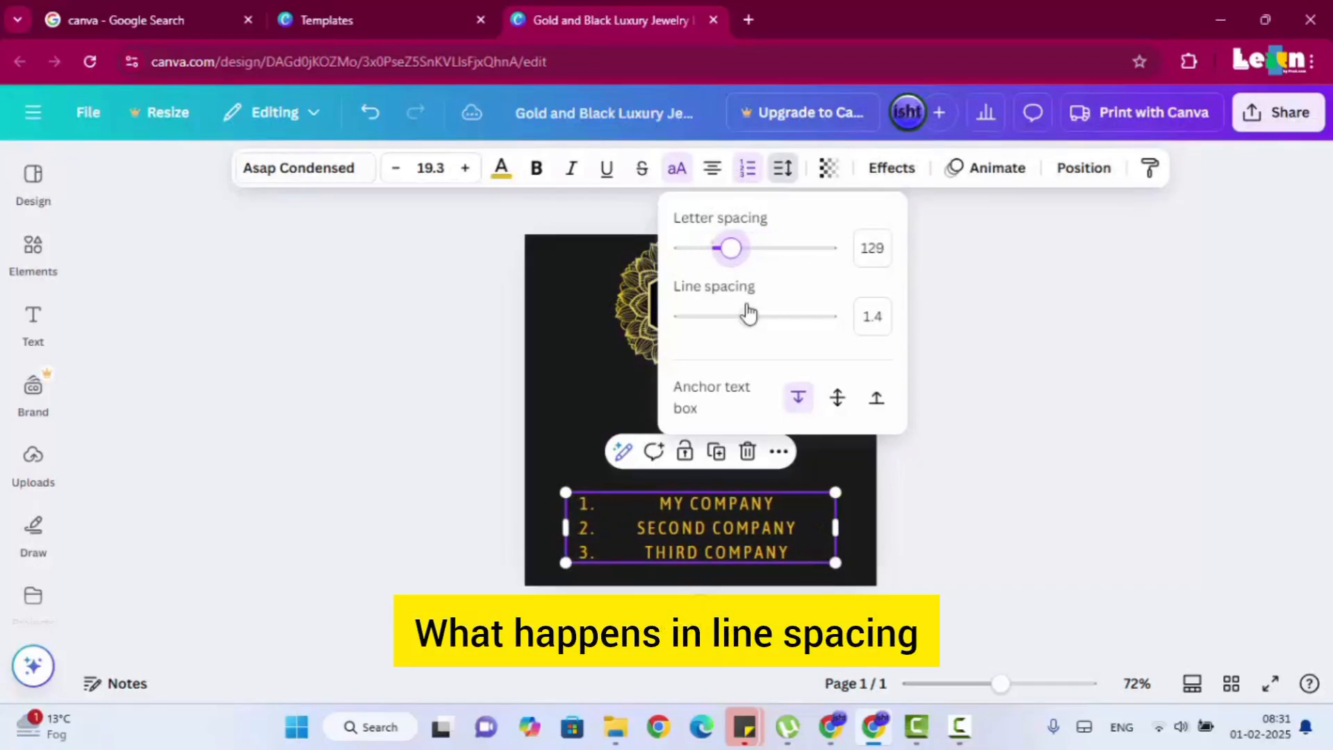
pyautogui.moveTo(754, 322)
pyautogui.mouseDown()
pyautogui.moveTo(785, 321)
pyautogui.moveTo(696, 323)
pyautogui.moveTo(752, 331)
pyautogui.mouseUp()
pyautogui.click(980, 328)
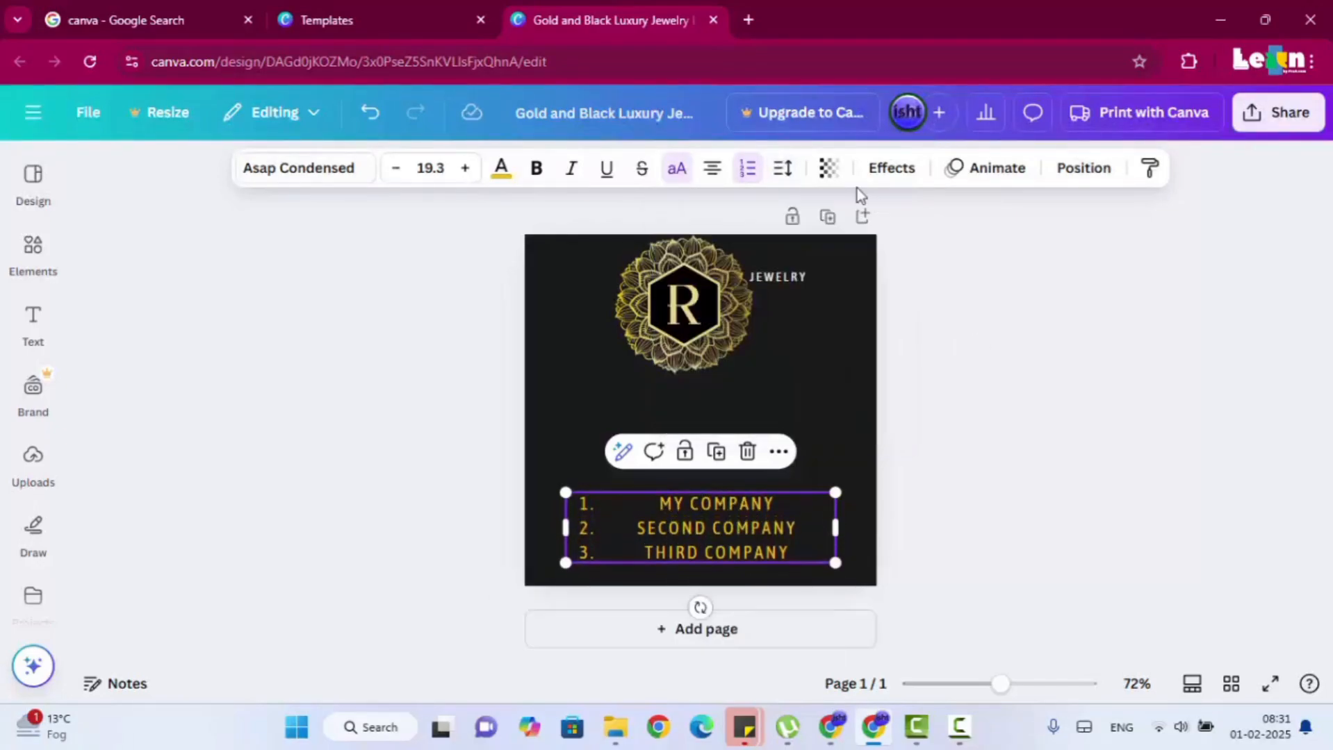
# Set the numbered list's transparency to 99 and shift the list slightly down and left on the page.
pyautogui.click(829, 170)
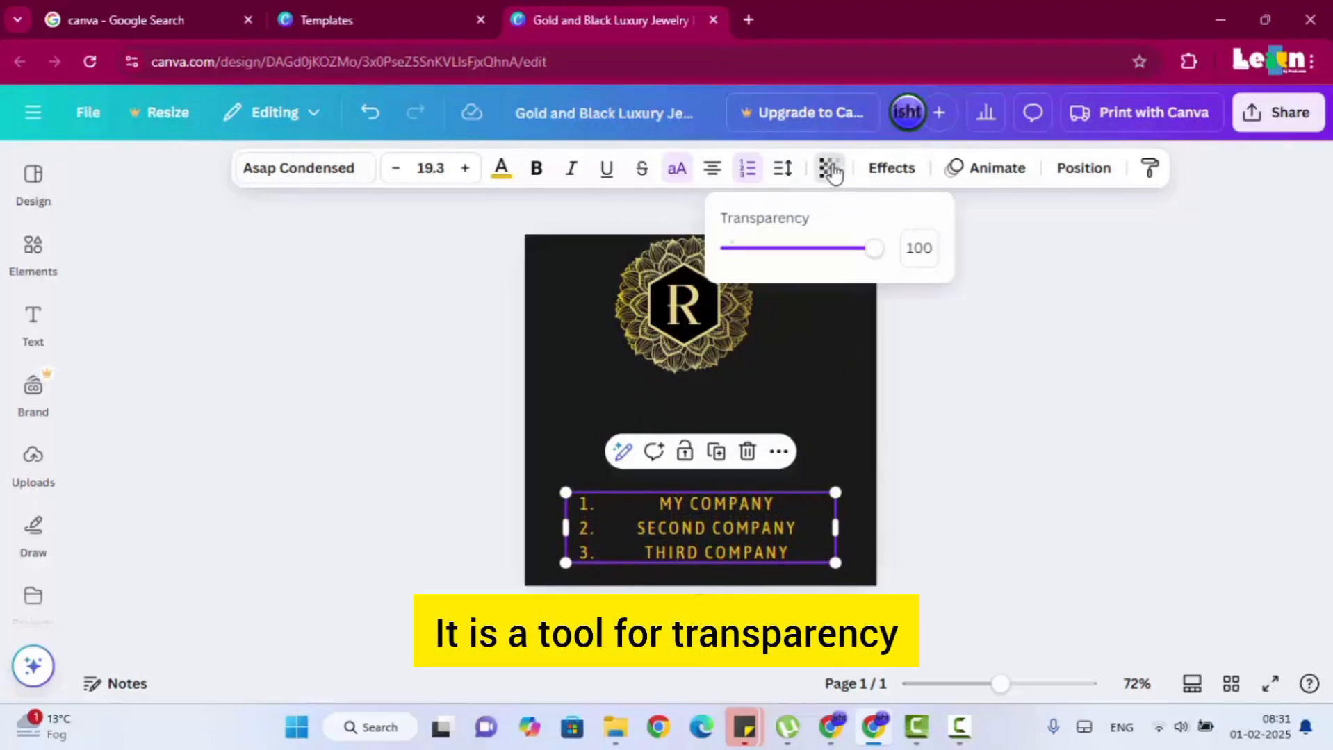
pyautogui.moveTo(872, 249)
pyautogui.mouseDown()
pyautogui.moveTo(753, 252)
pyautogui.moveTo(874, 257)
pyautogui.mouseUp()
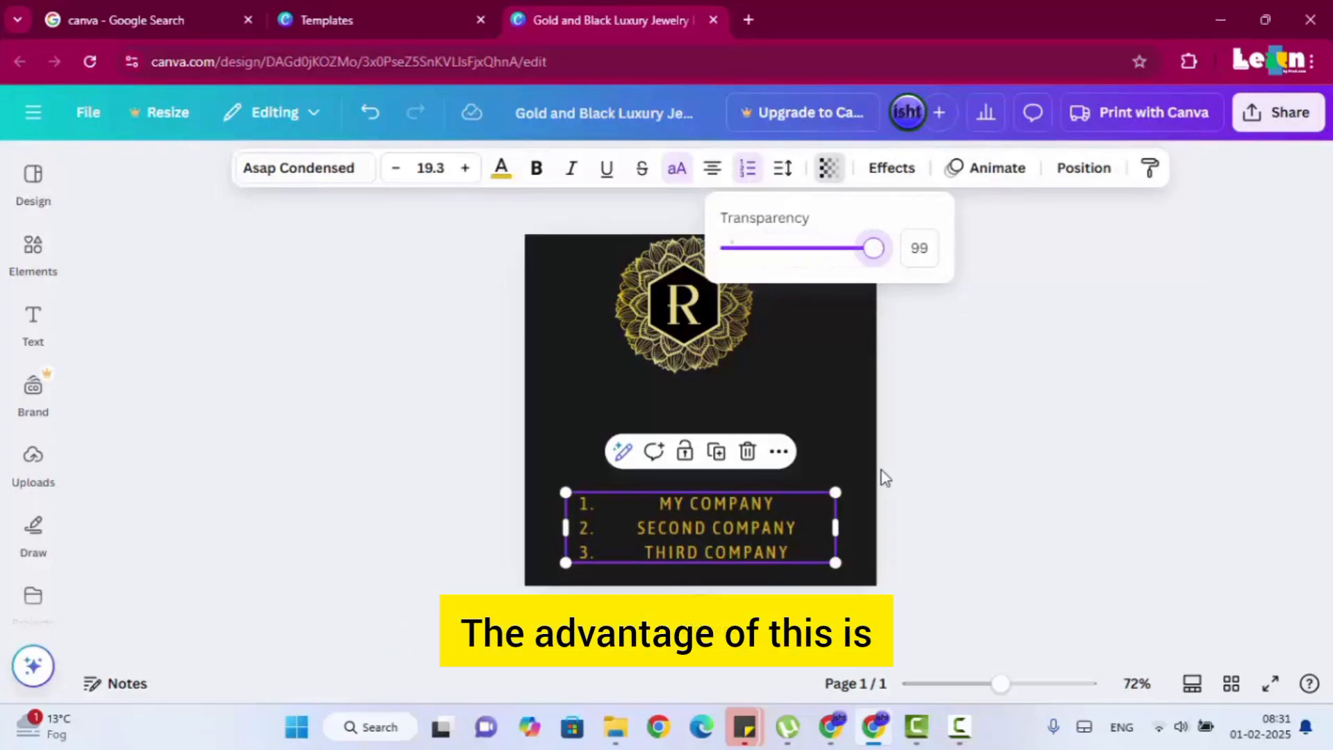
pyautogui.click(947, 460)
pyautogui.moveTo(727, 546)
pyautogui.mouseDown()
pyautogui.moveTo(673, 414)
pyautogui.moveTo(690, 365)
pyautogui.moveTo(709, 365)
pyautogui.moveTo(657, 500)
pyautogui.moveTo(690, 545)
pyautogui.moveTo(733, 539)
pyautogui.mouseUp()
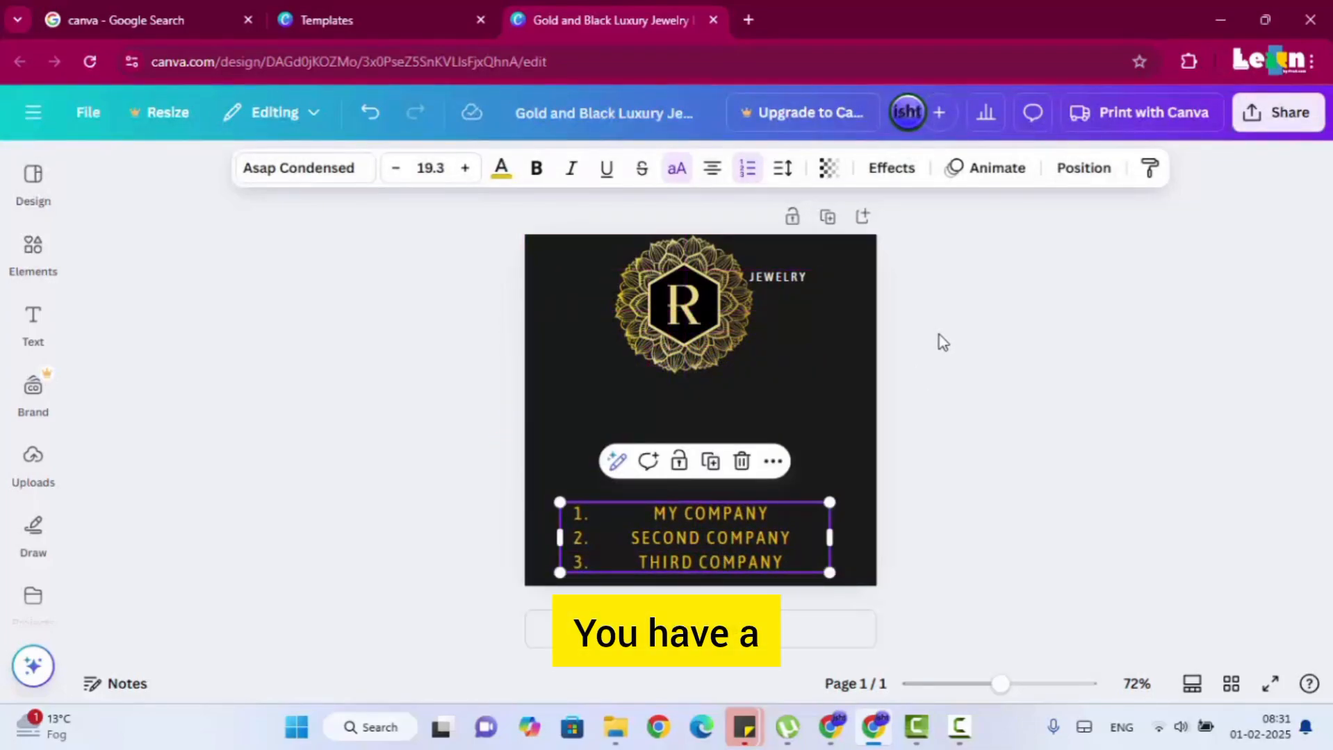
# Try the Shadow and Lift text effects on the numbered list, then set the effect style back to None.
pyautogui.click(891, 170)
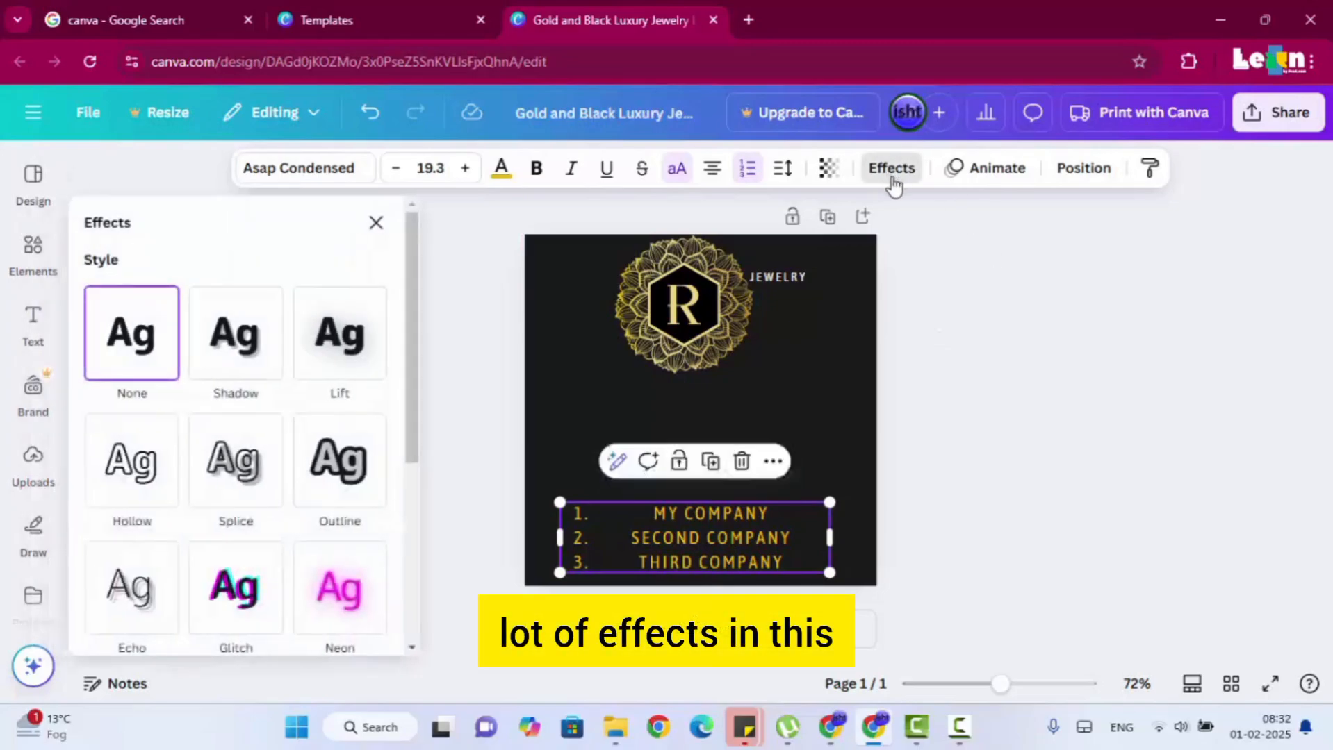
pyautogui.click(251, 370)
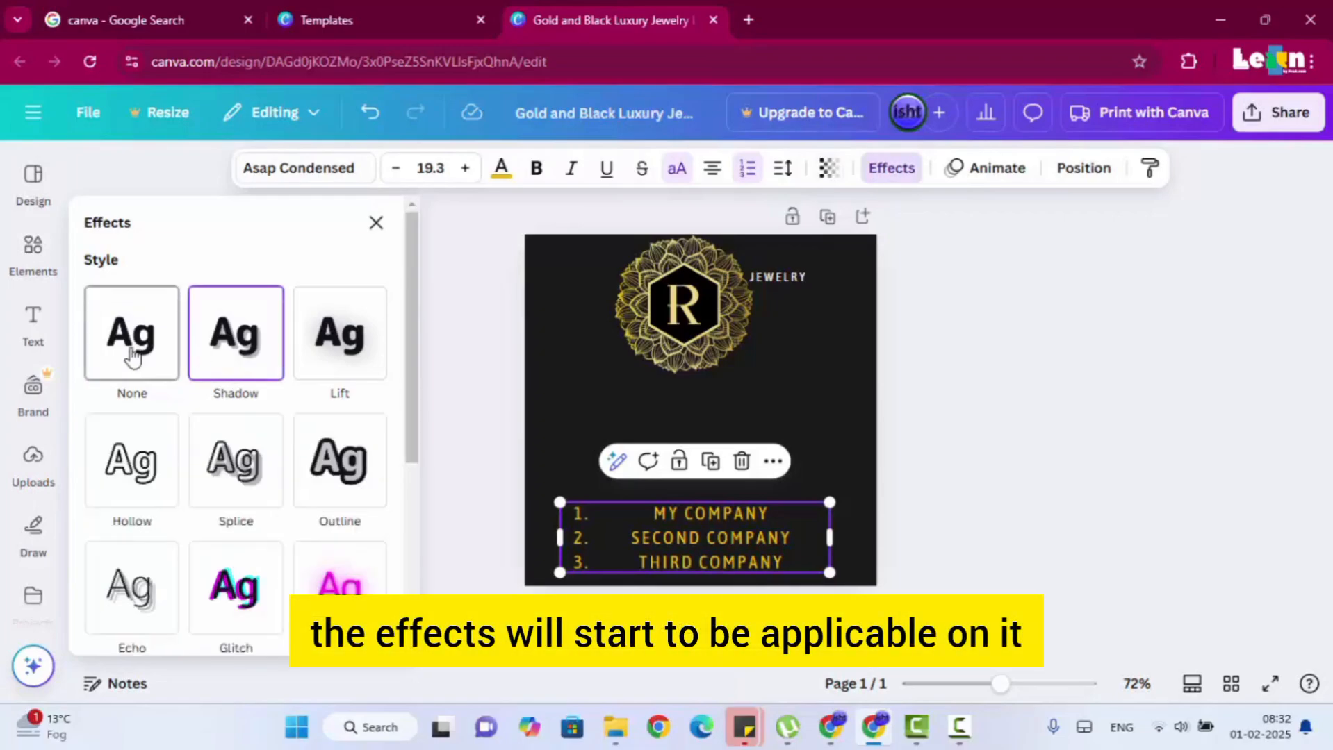
pyautogui.click(328, 356)
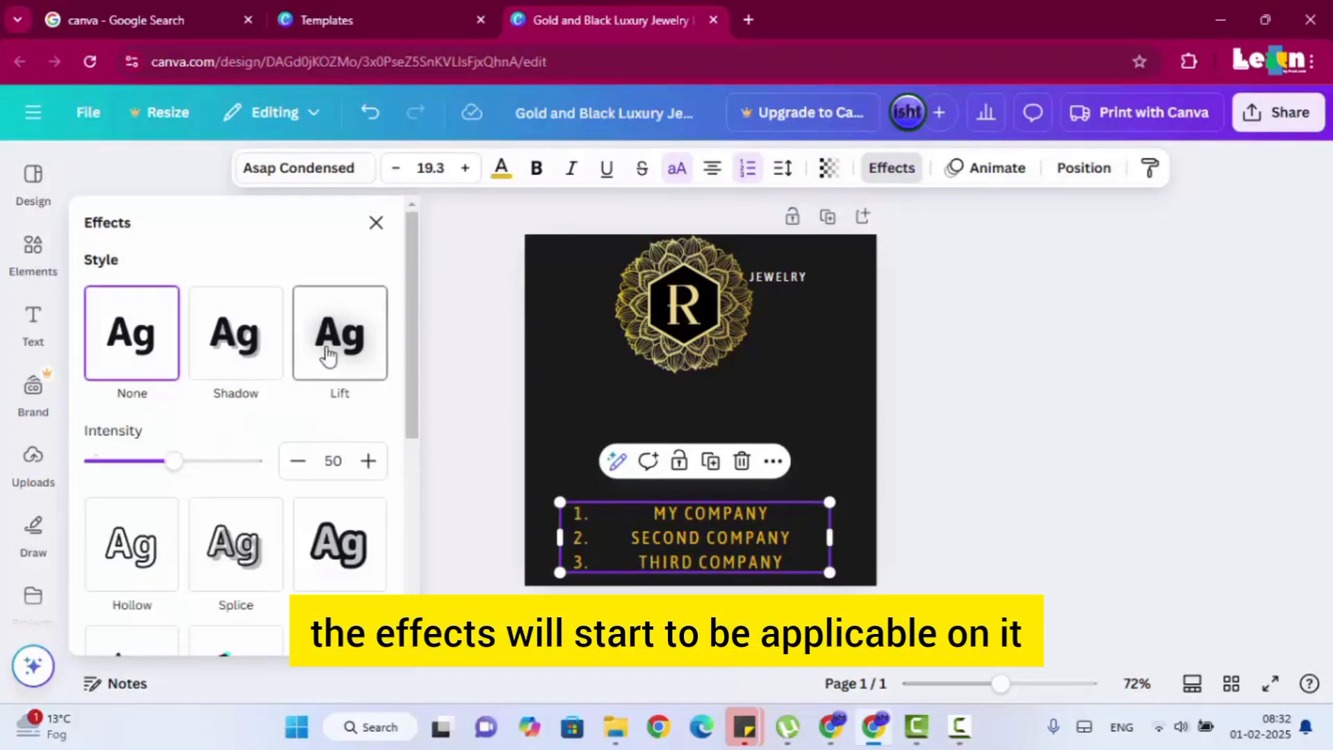
pyautogui.click(158, 369)
# Delete the page's black background and recolour the whole numbered list with the black from the document colours.
pyautogui.click(848, 437)
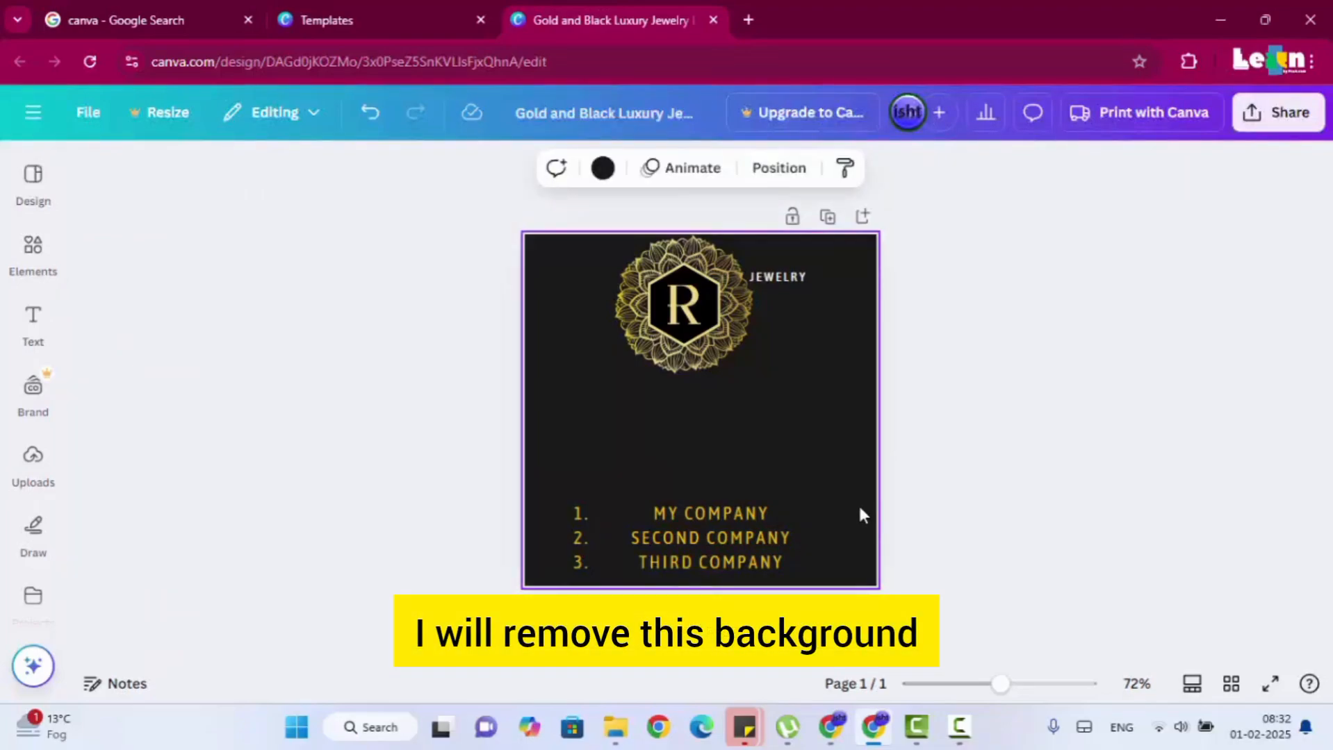
pyautogui.press('Delete')
pyautogui.doubleClick(751, 535)
pyautogui.hotkey('ctrl', 'a')
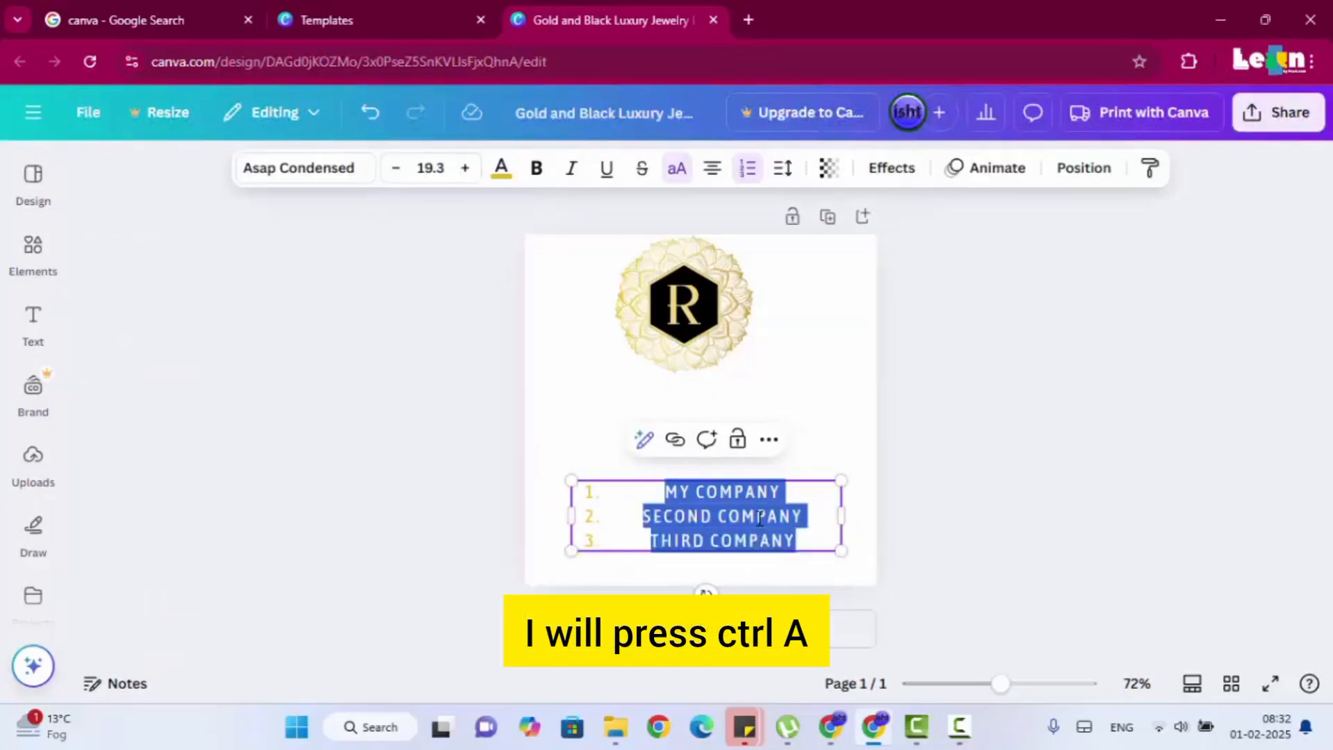
pyautogui.click(501, 167)
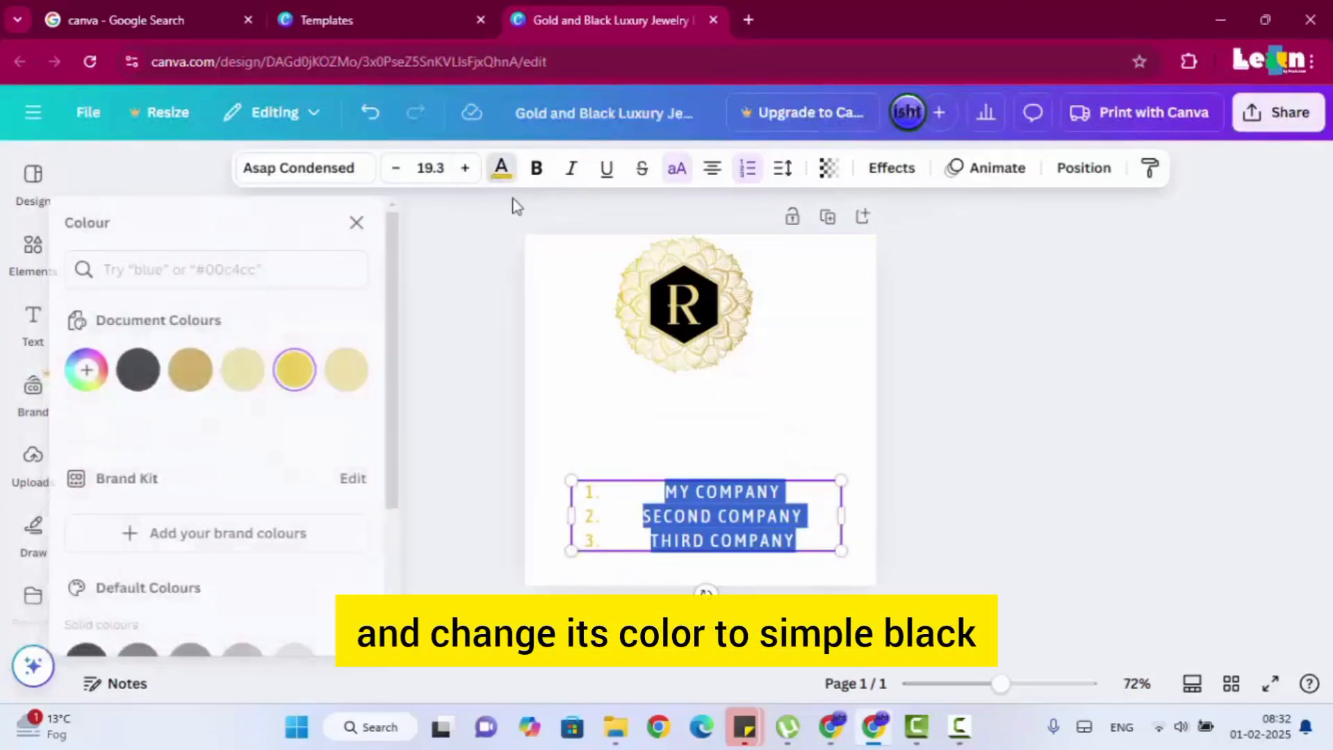
pyautogui.click(157, 375)
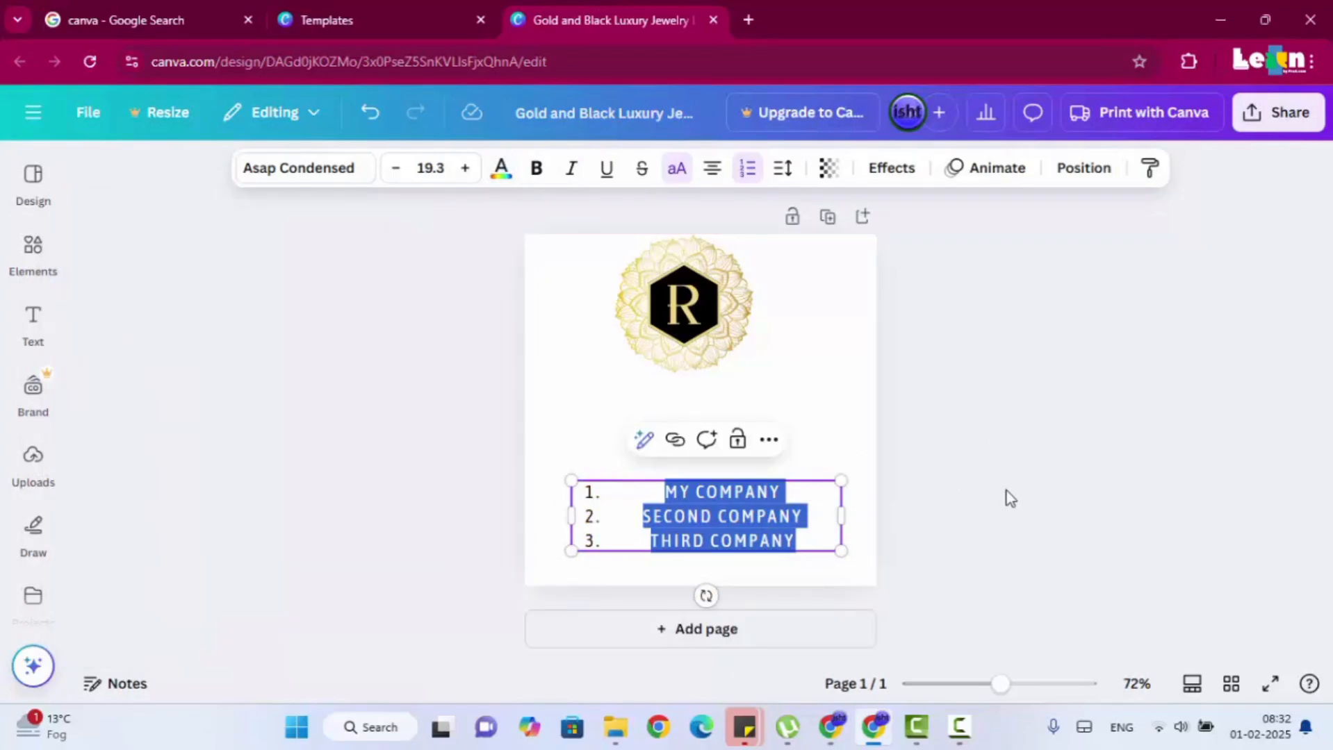
pyautogui.click(1005, 496)
# Move the numbered list up beneath the emblem, enlarge its text to size 23.9 and select all of it.
pyautogui.moveTo(736, 518); pyautogui.dragTo(690, 467)
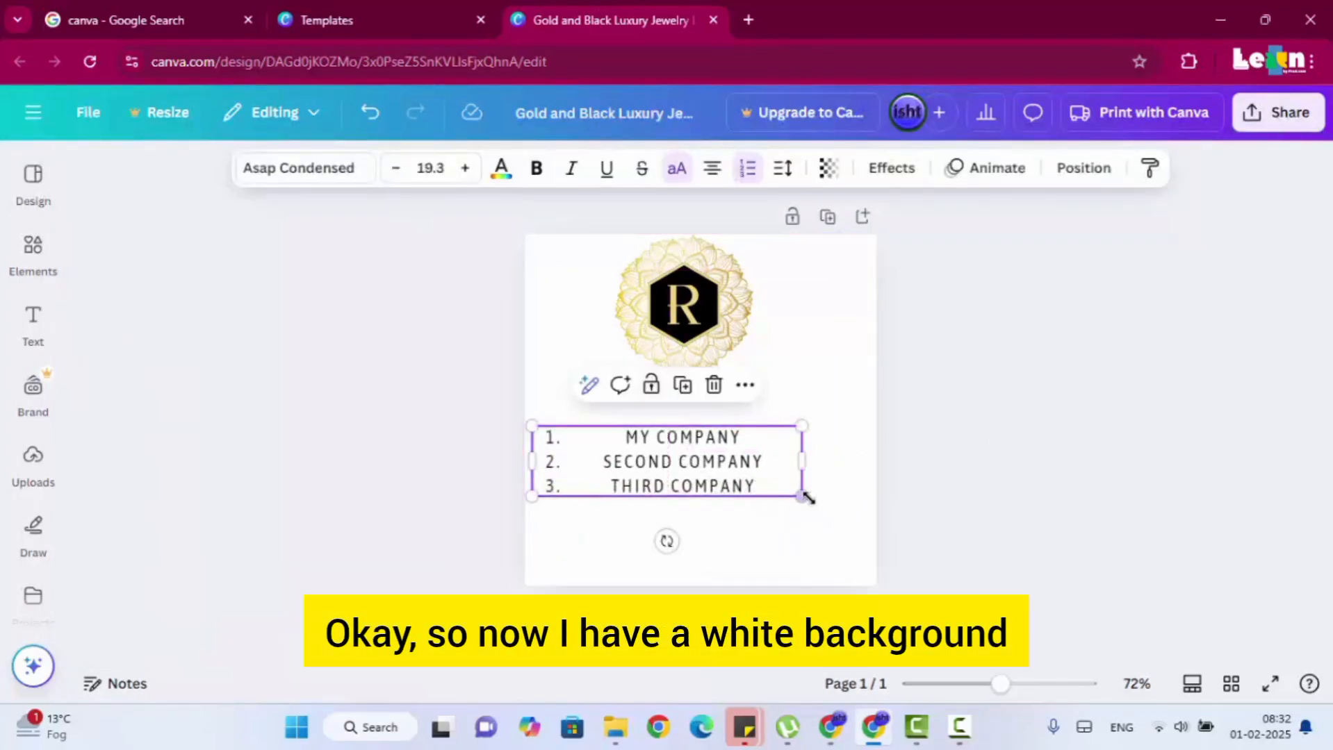
pyautogui.moveTo(804, 495); pyautogui.dragTo(863, 548)
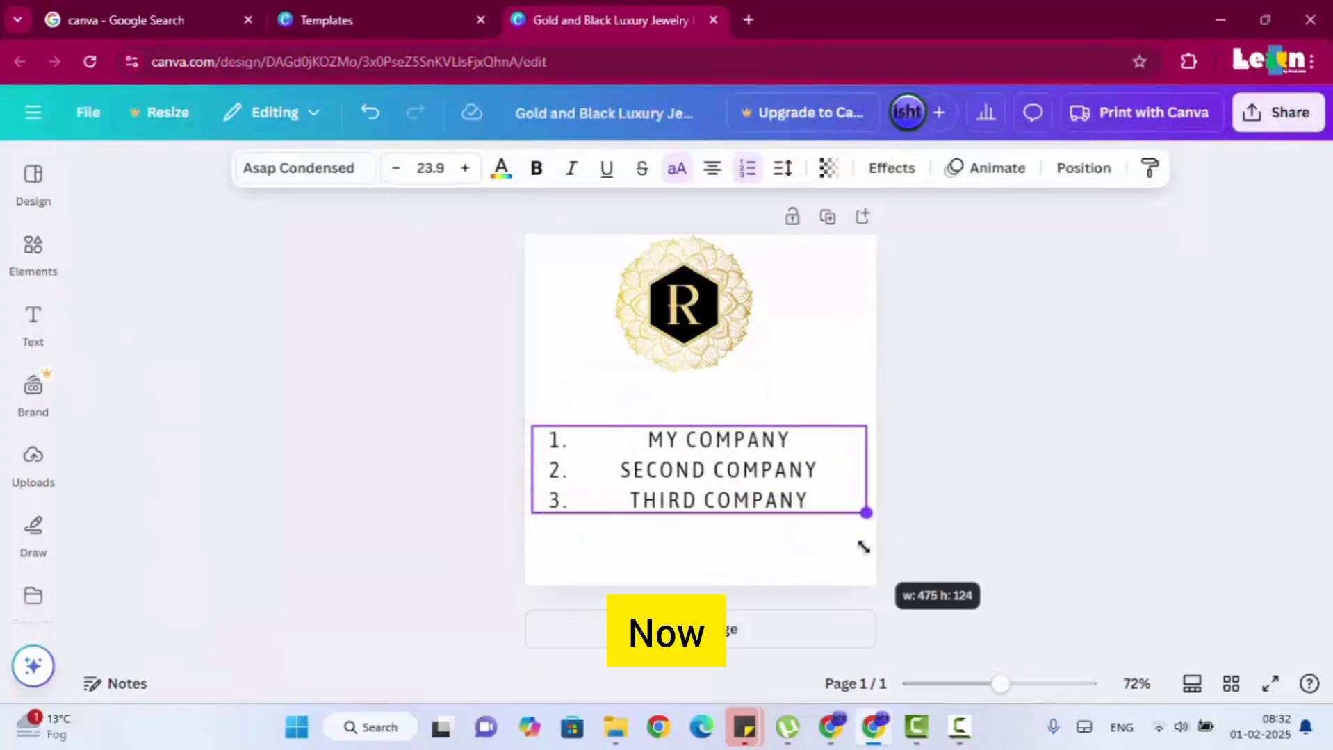
pyautogui.click(795, 462)
pyautogui.hotkey('ctrl', 'a')
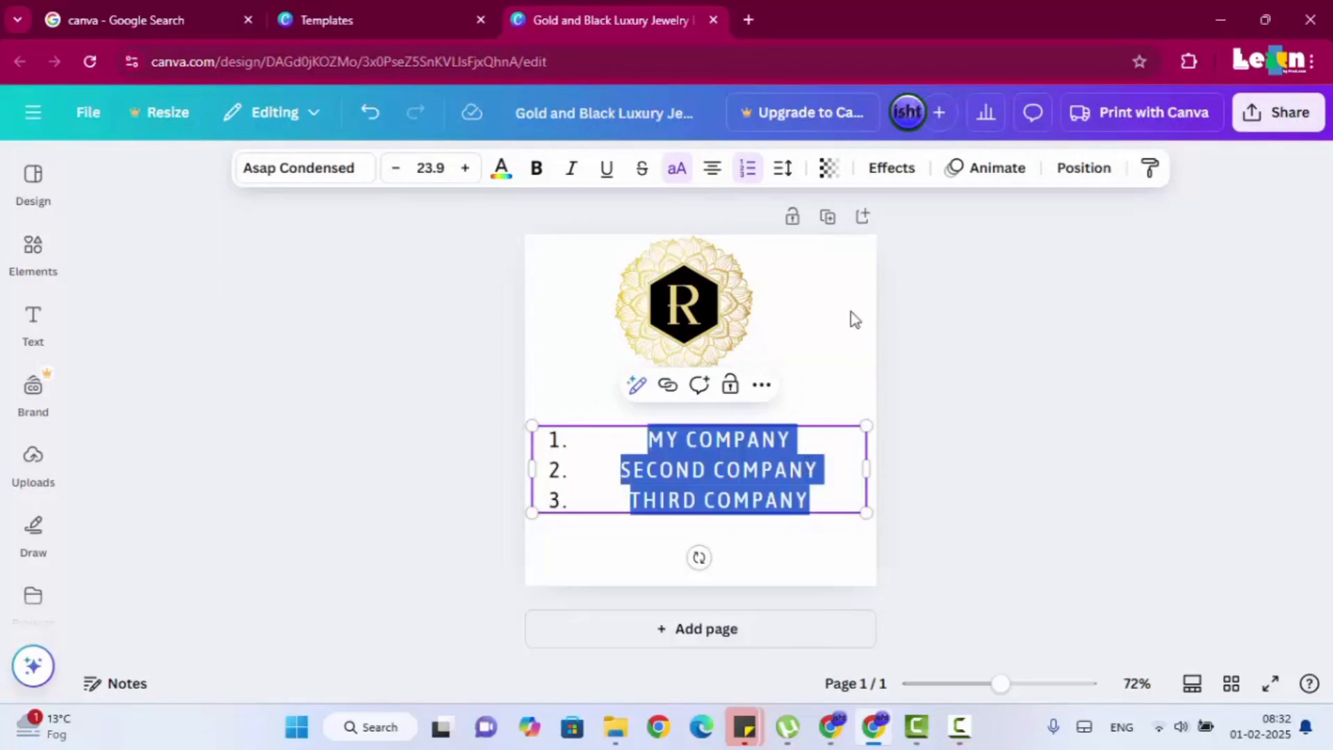
# Try the Lift, Hollow and Outline text effects on the numbered list, setting the outline thickness to 37.
pyautogui.click(890, 169)
pyautogui.click(264, 372)
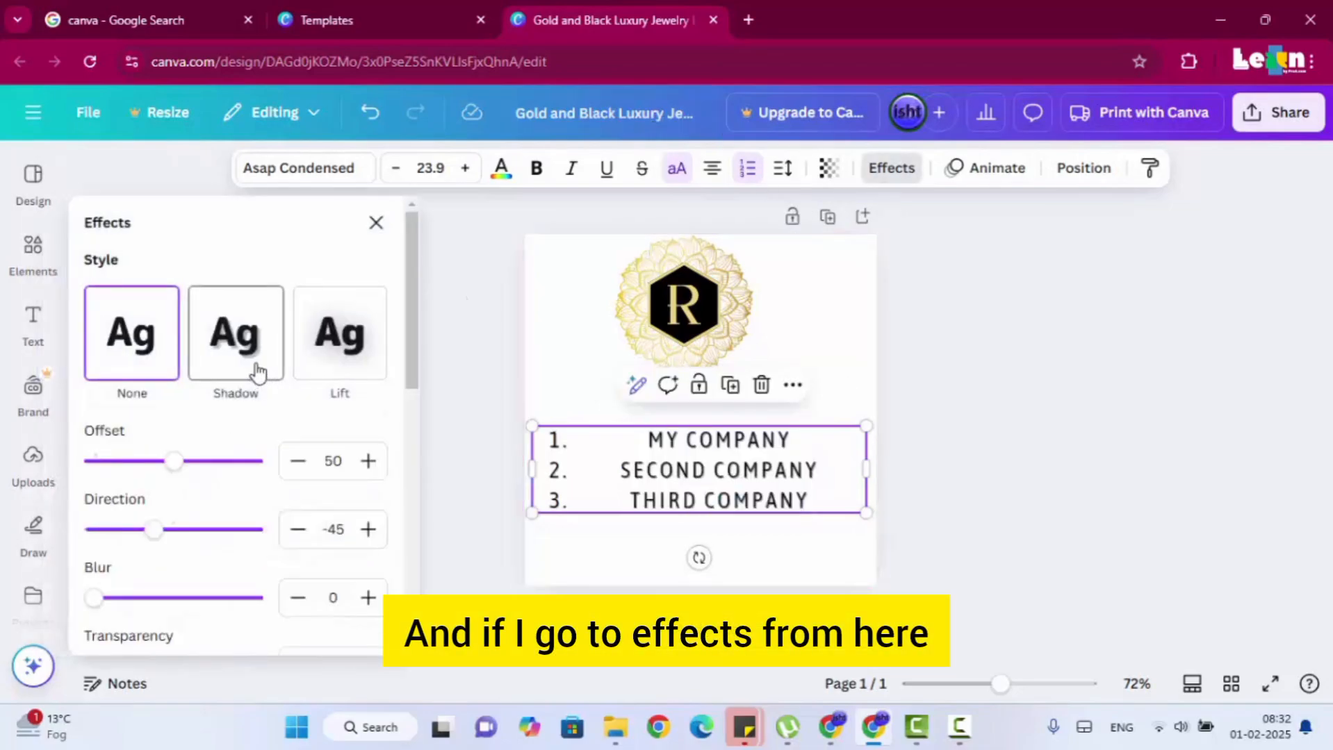
pyautogui.click(328, 359)
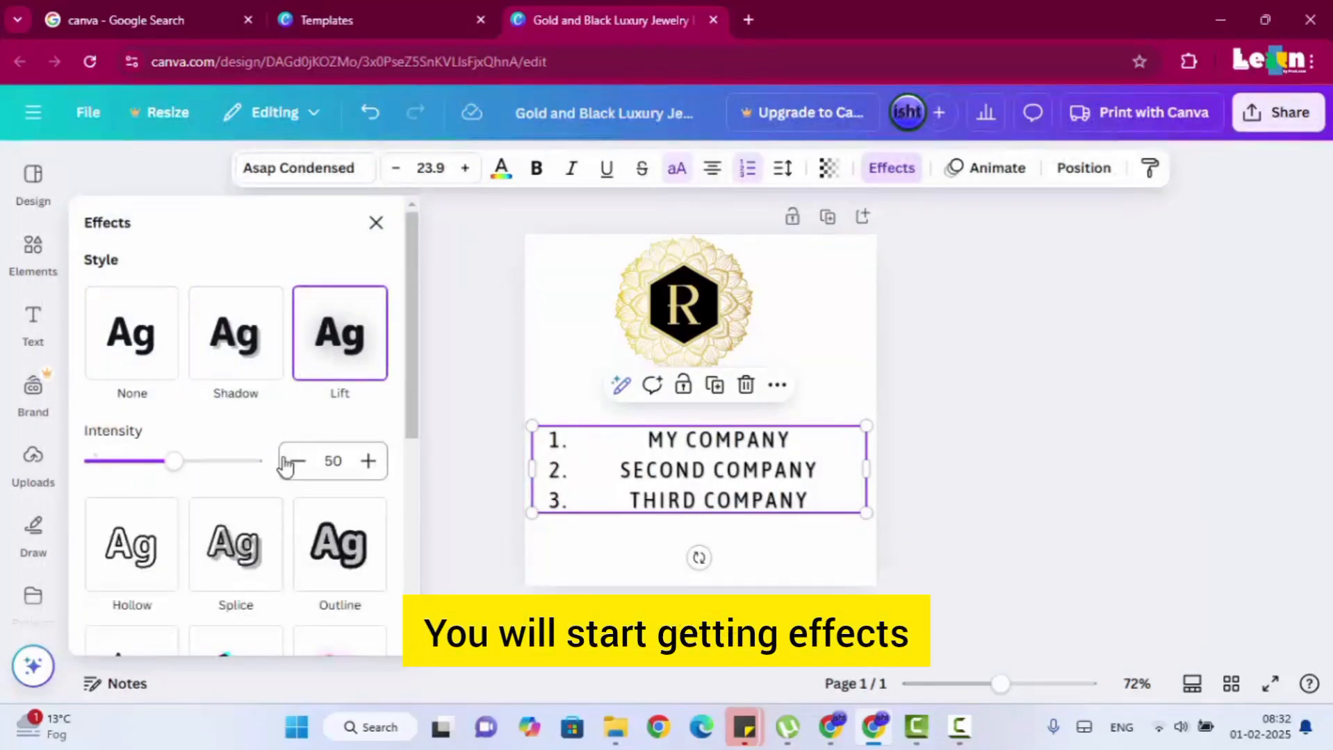
pyautogui.scroll(-2, 229, 455)
pyautogui.click(168, 459)
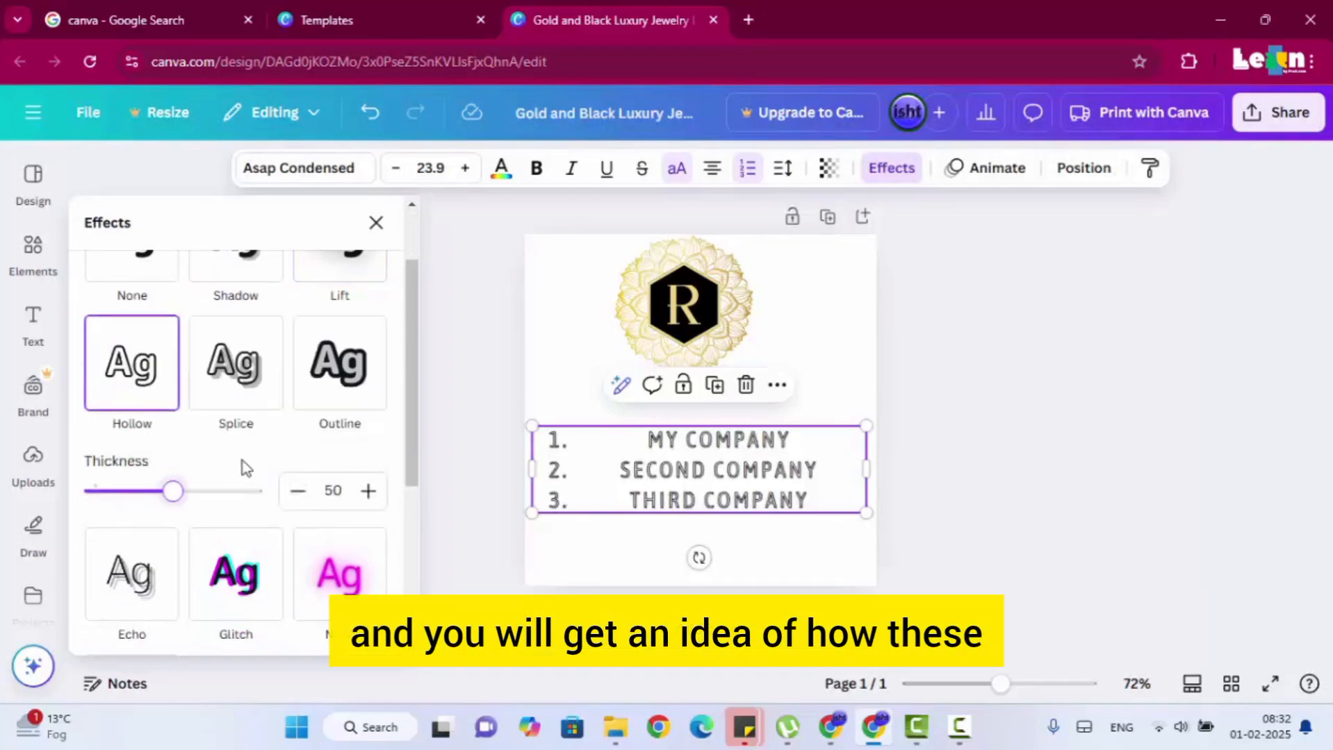
pyautogui.click(307, 389)
pyautogui.scroll(-1, 184, 500)
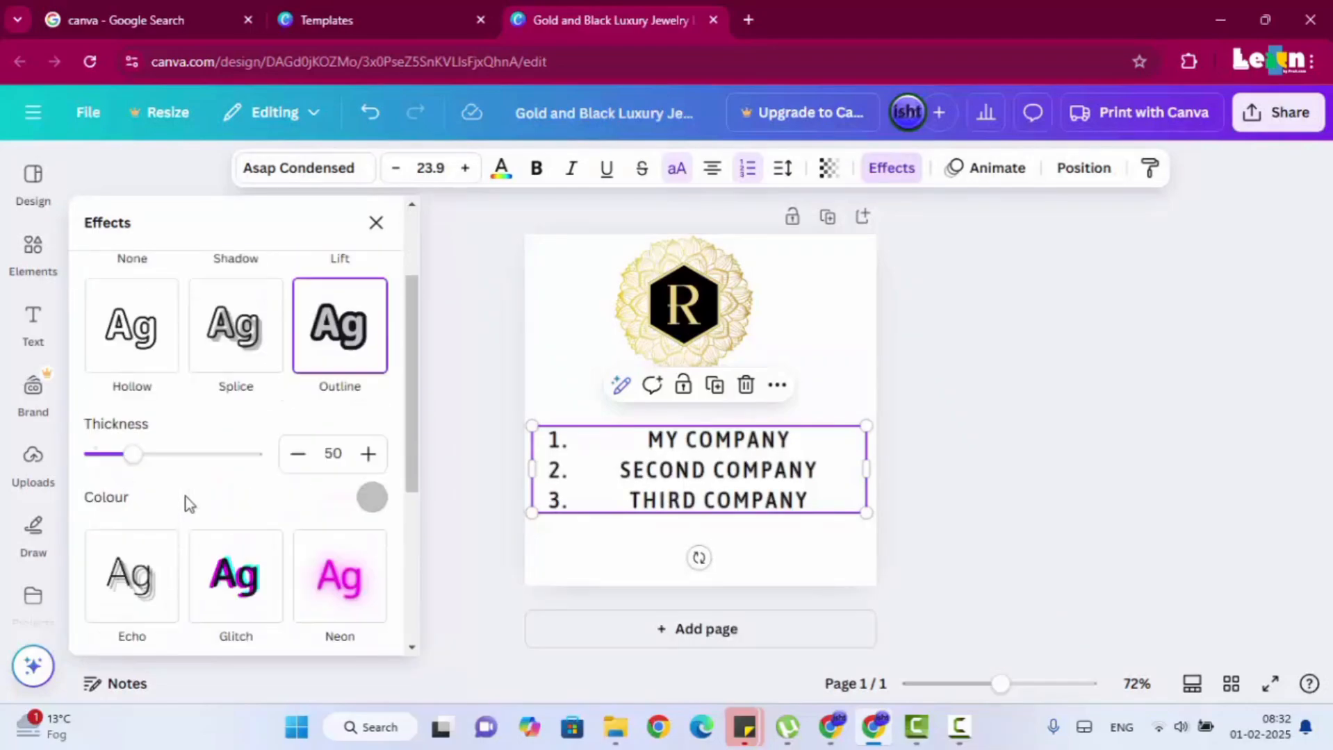
pyautogui.scroll(1, 229, 445)
pyautogui.moveTo(132, 491)
pyautogui.mouseDown()
pyautogui.moveTo(193, 491)
pyautogui.moveTo(132, 495)
pyautogui.mouseUp()
pyautogui.scroll(-3, 244, 518)
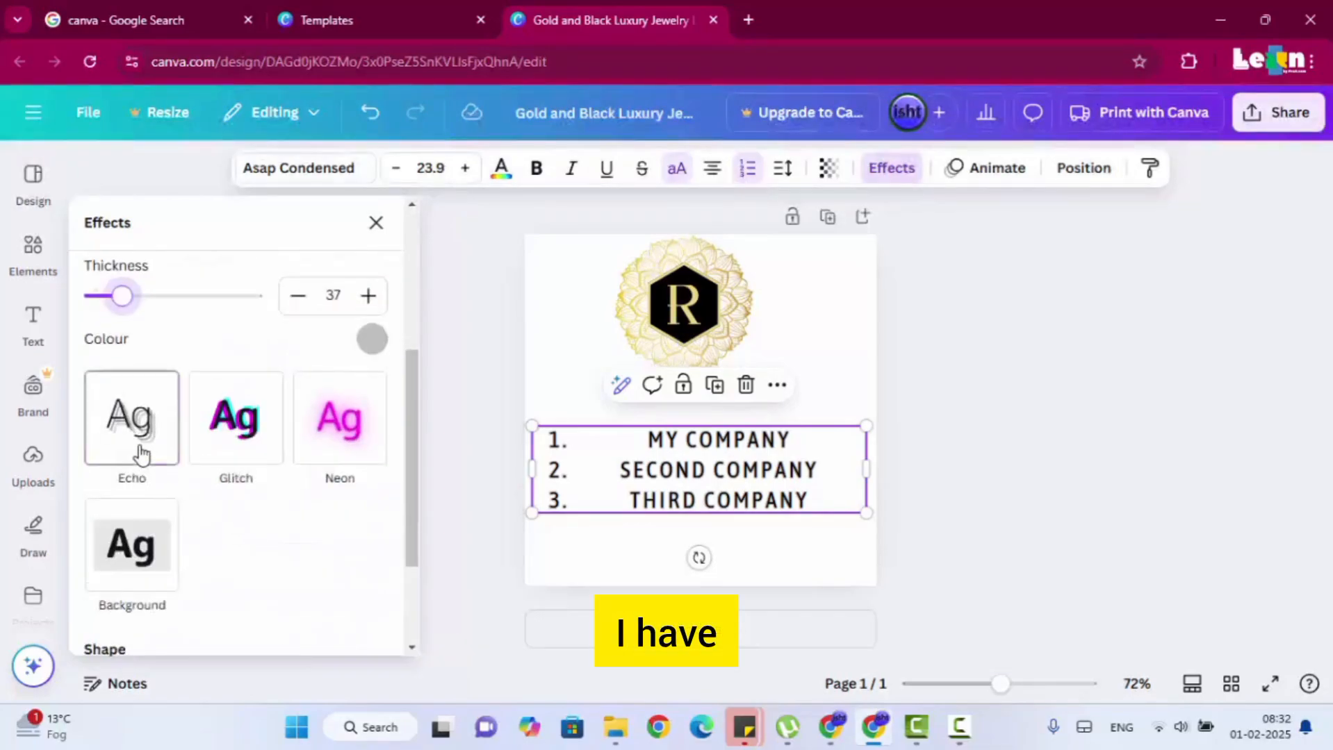
# Apply the Background text effect to the numbered list and recolour it with the darker golden yellow from the document colours.
pyautogui.click(132, 545)
pyautogui.scroll(-4, 134, 390)
pyautogui.scroll(1, 139, 369)
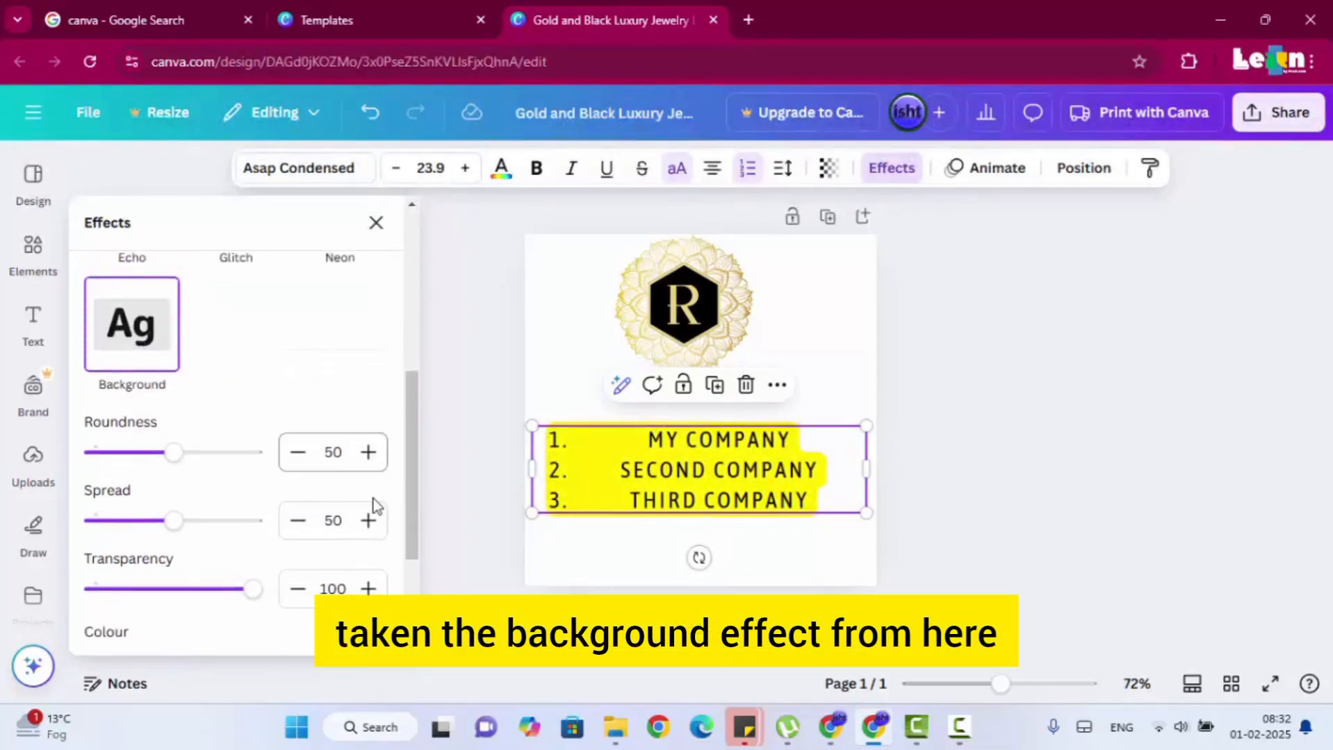
pyautogui.scroll(-2, 376, 585)
pyautogui.click(372, 536)
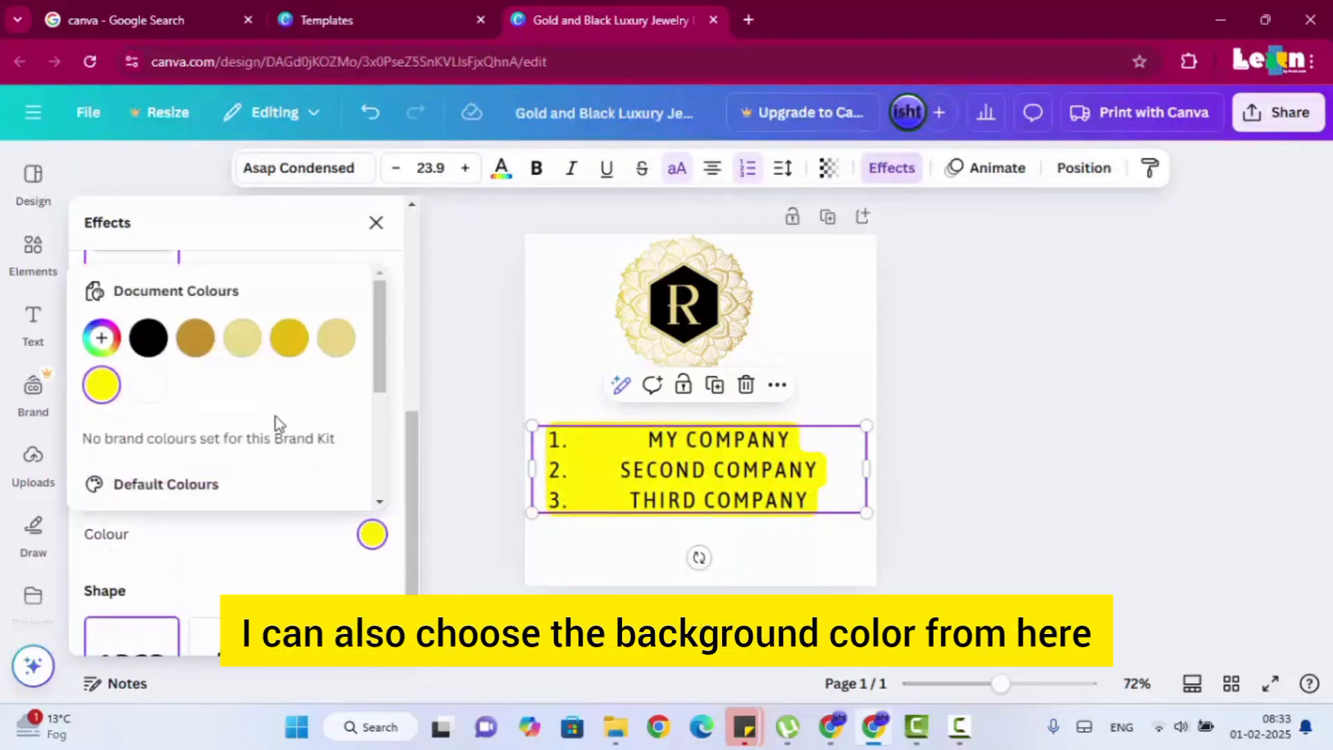
pyautogui.click(289, 339)
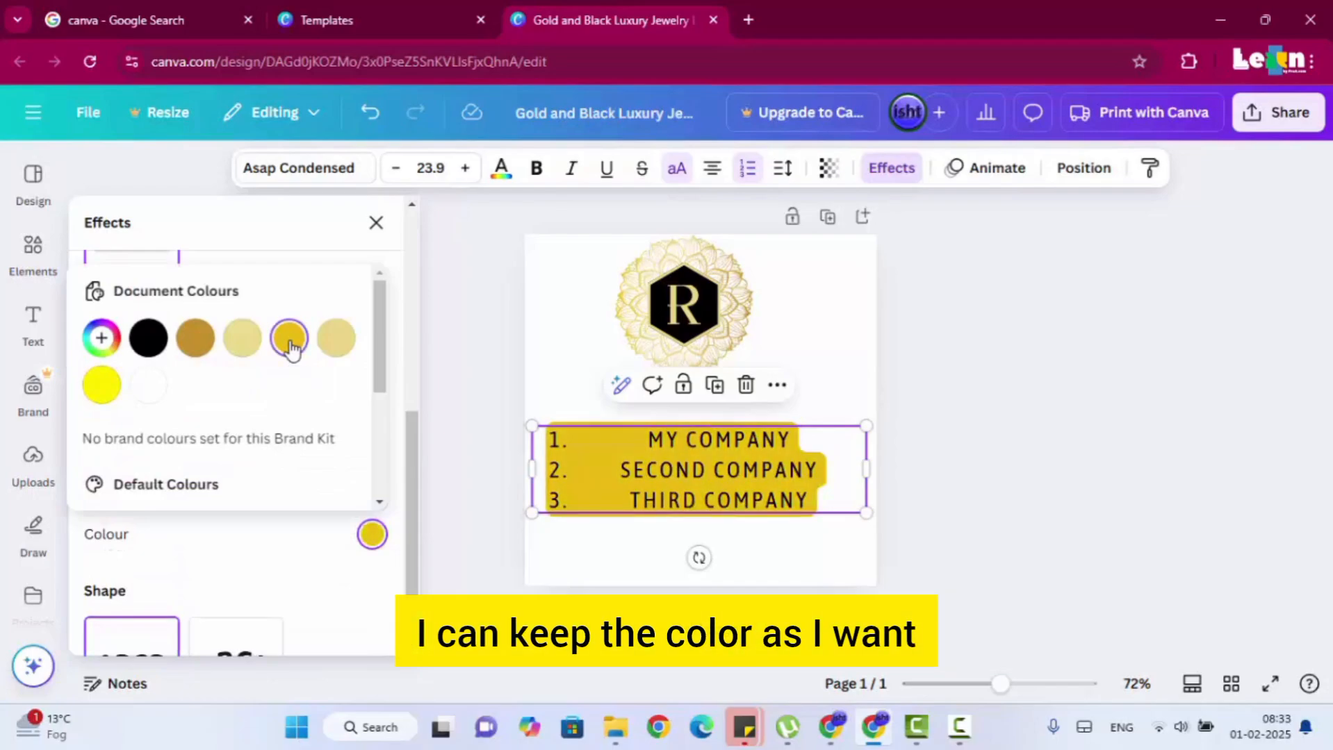
# Set the list's background effect to transparency 62, spread 71 and roundness 22.
pyautogui.click(291, 563)
pyautogui.moveTo(241, 498); pyautogui.dragTo(192, 491)
pyautogui.moveTo(178, 425); pyautogui.dragTo(206, 423)
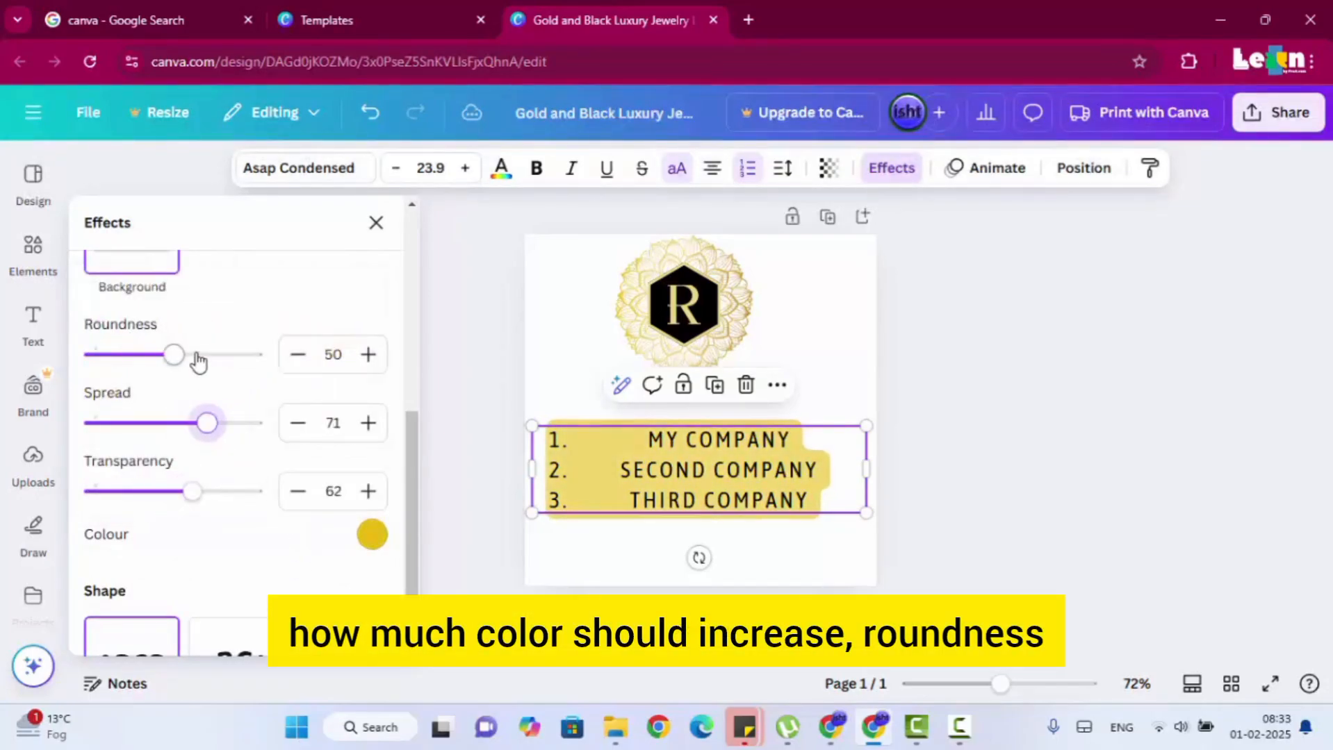
pyautogui.moveTo(169, 354); pyautogui.dragTo(260, 357)
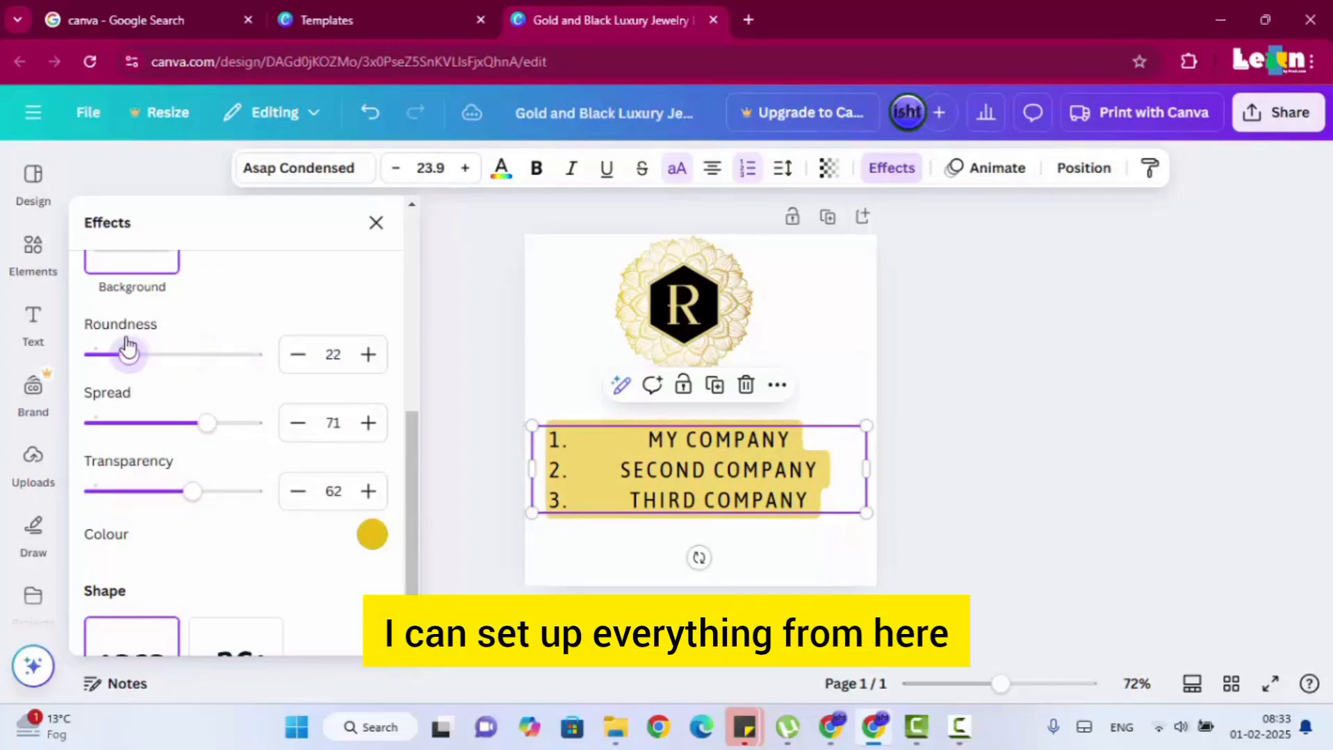
pyautogui.scroll(-2, 262, 490)
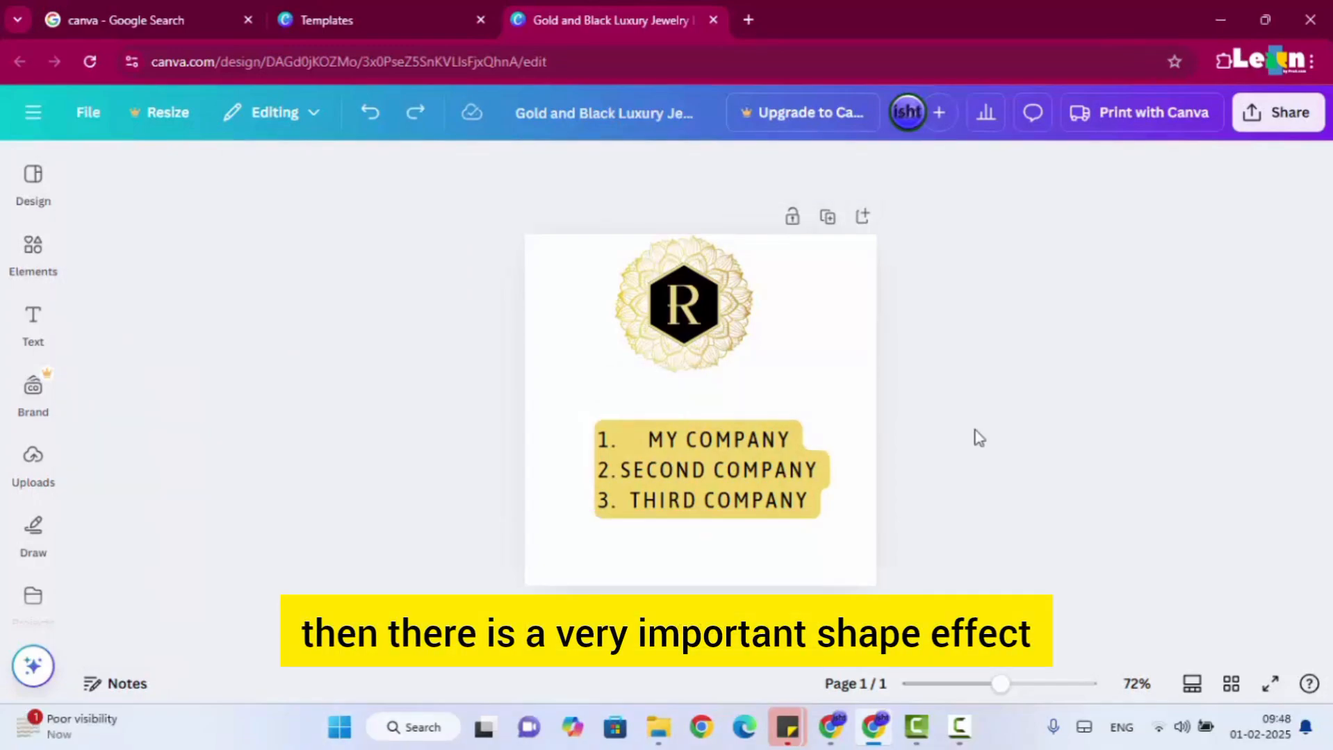
# Cut the text MY COMPANY out of the numbered list's first item.
pyautogui.click(737, 478)
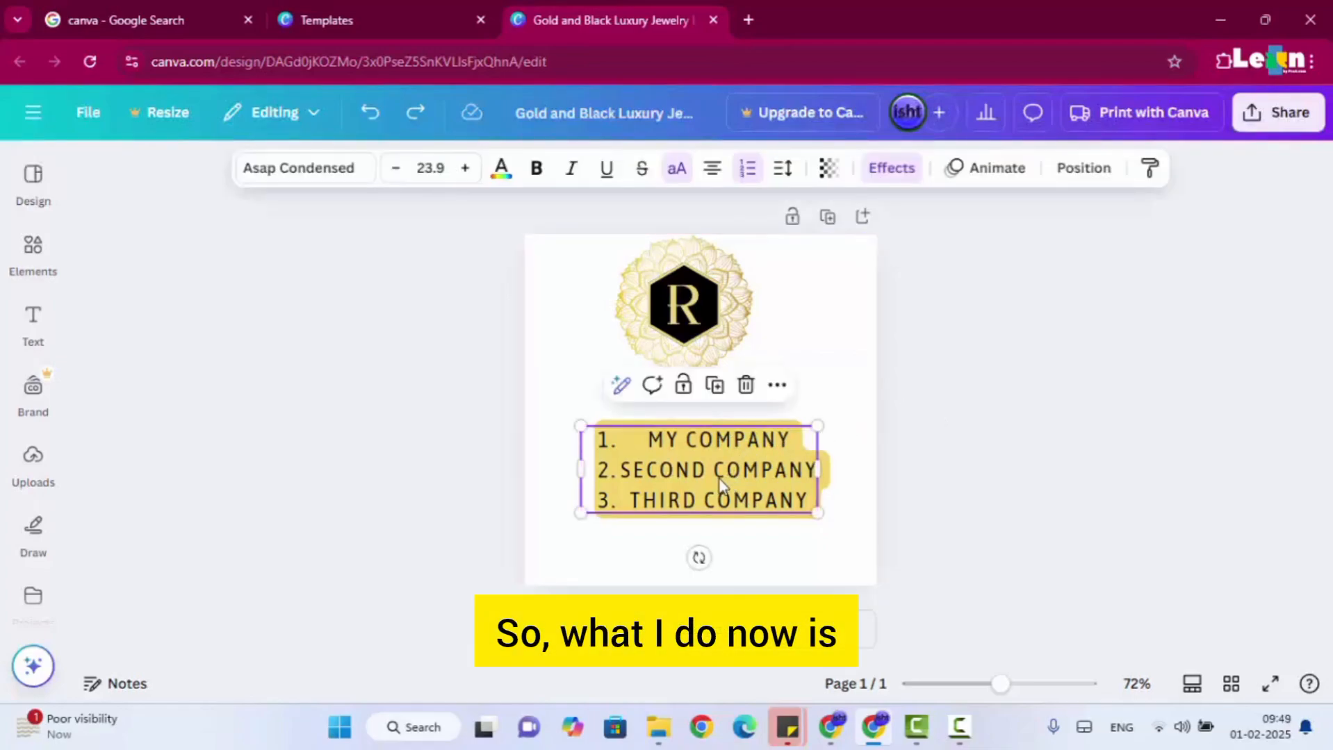
pyautogui.doubleClick(721, 479)
pyautogui.click(708, 478)
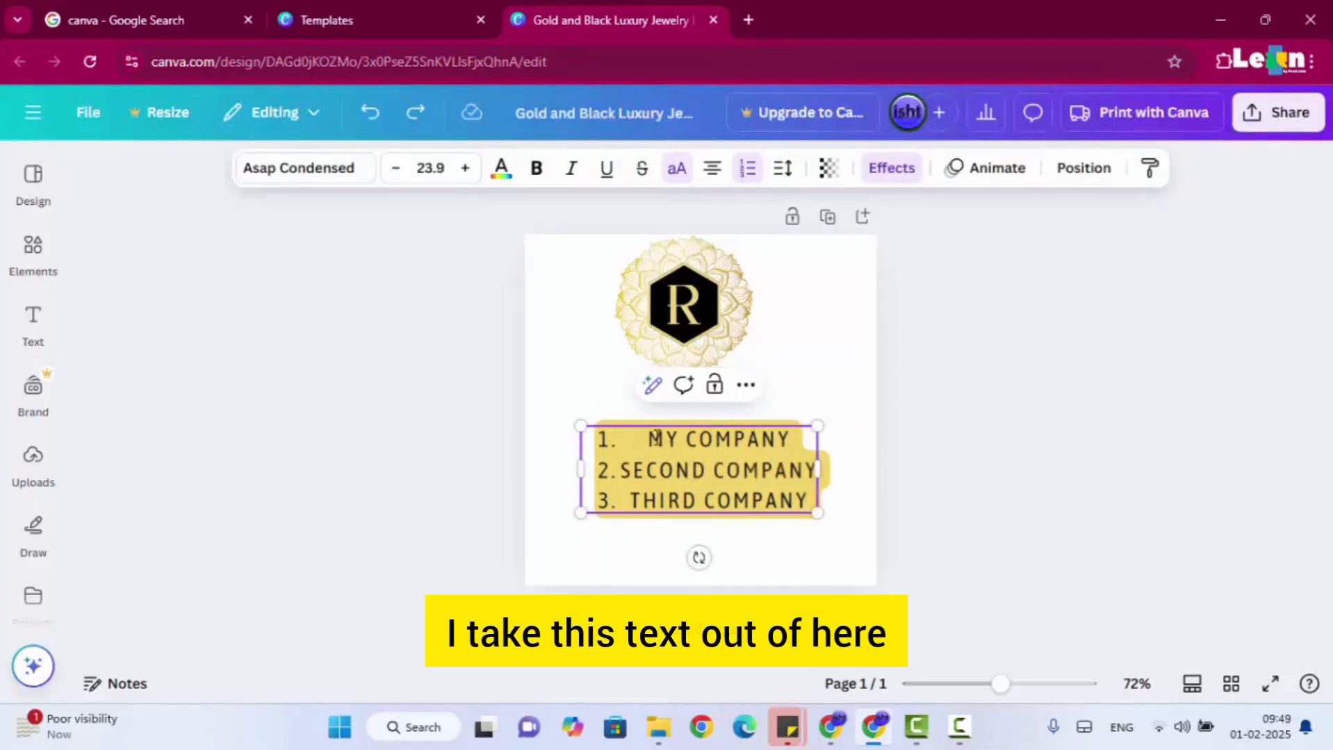
pyautogui.moveTo(649, 439); pyautogui.dragTo(722, 445)
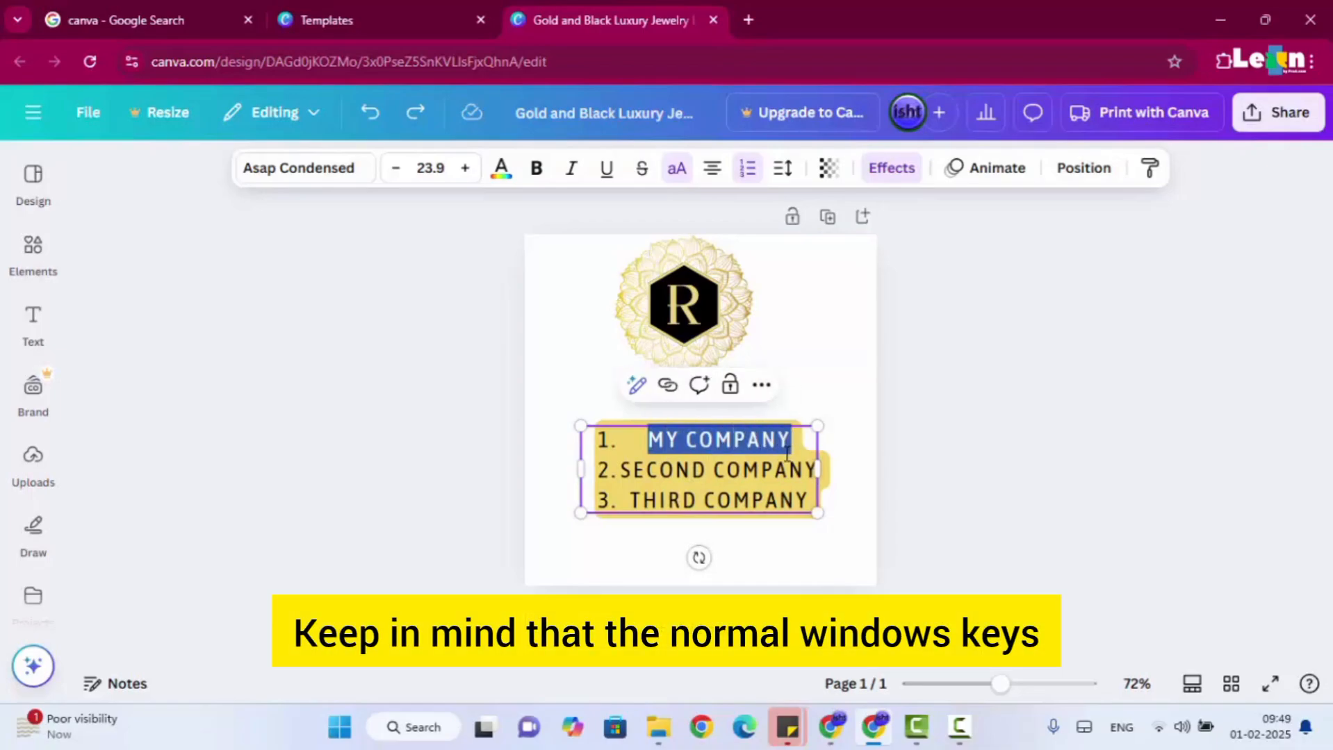
pyautogui.hotkey('ctrl', 'x')
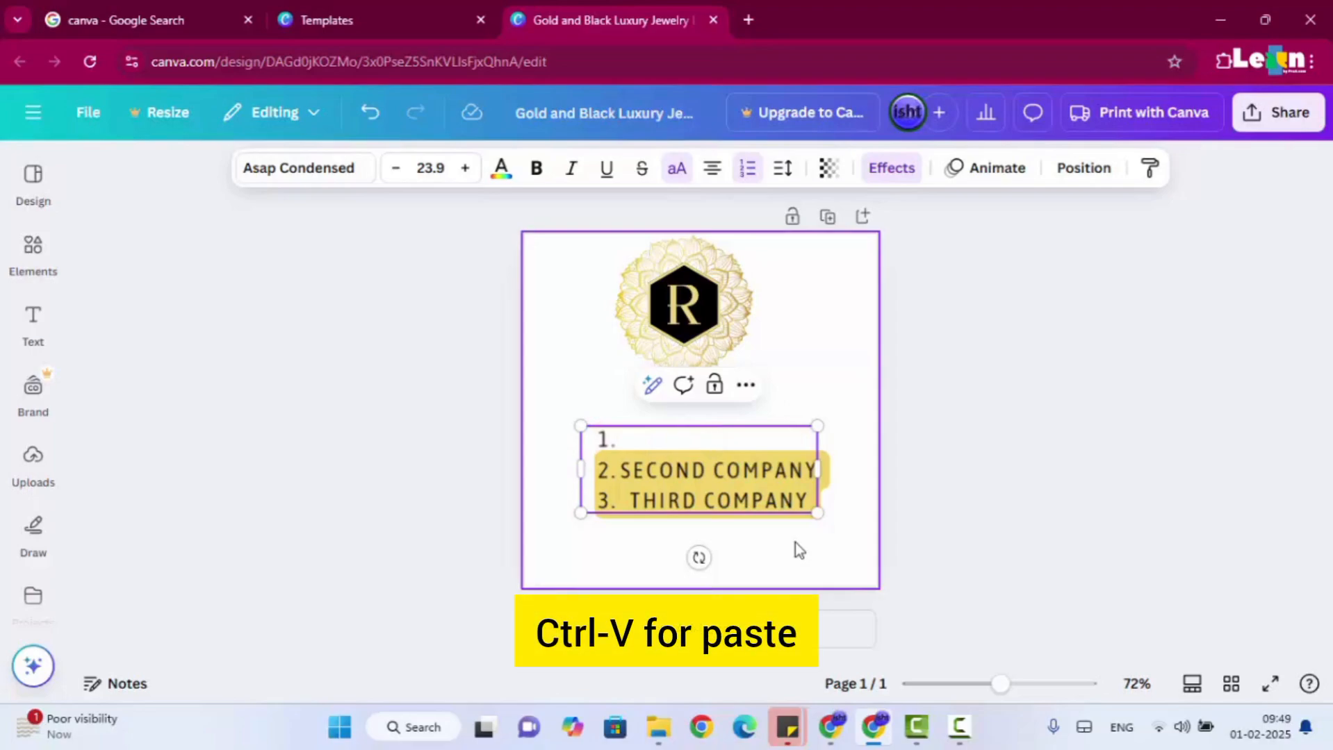
# Move the numbered list down, paste MY COMPANY as separate text beneath the emblem and delete the remaining list.
pyautogui.click(794, 545)
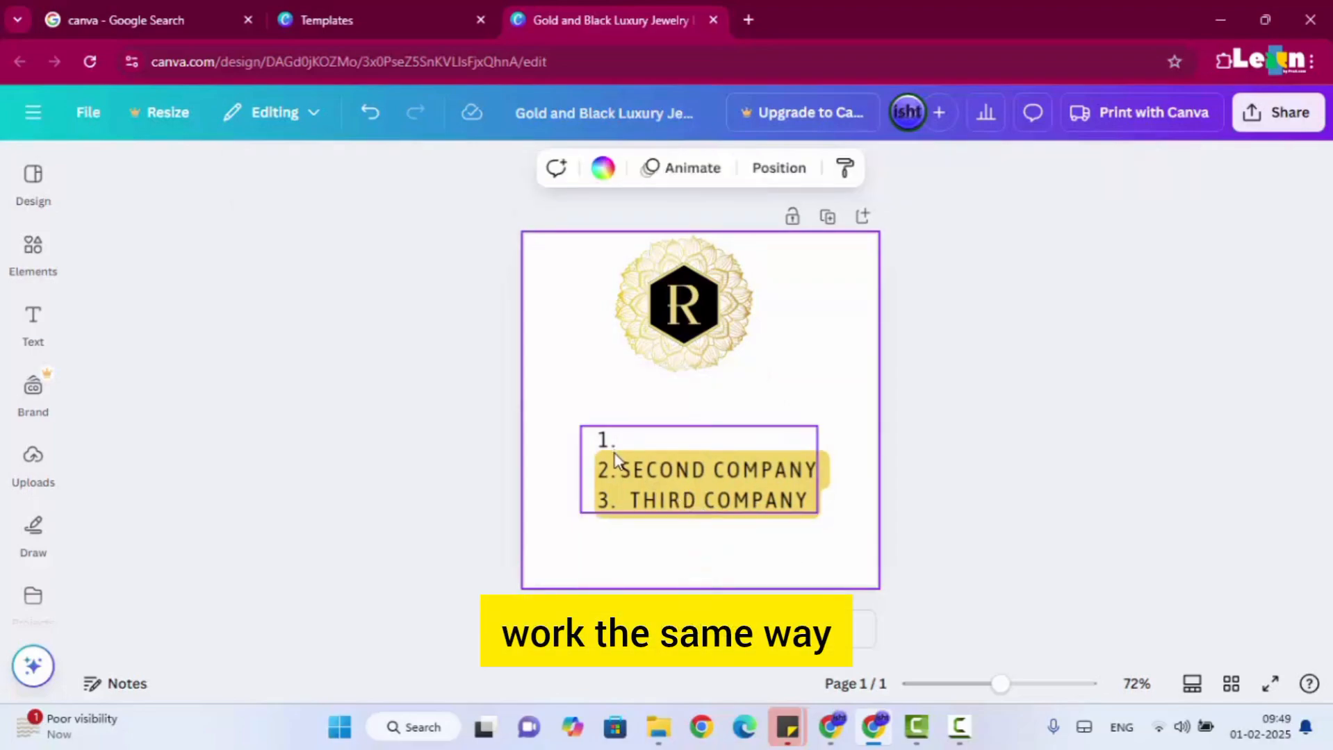
pyautogui.moveTo(616, 466); pyautogui.dragTo(609, 562)
pyautogui.click(589, 421)
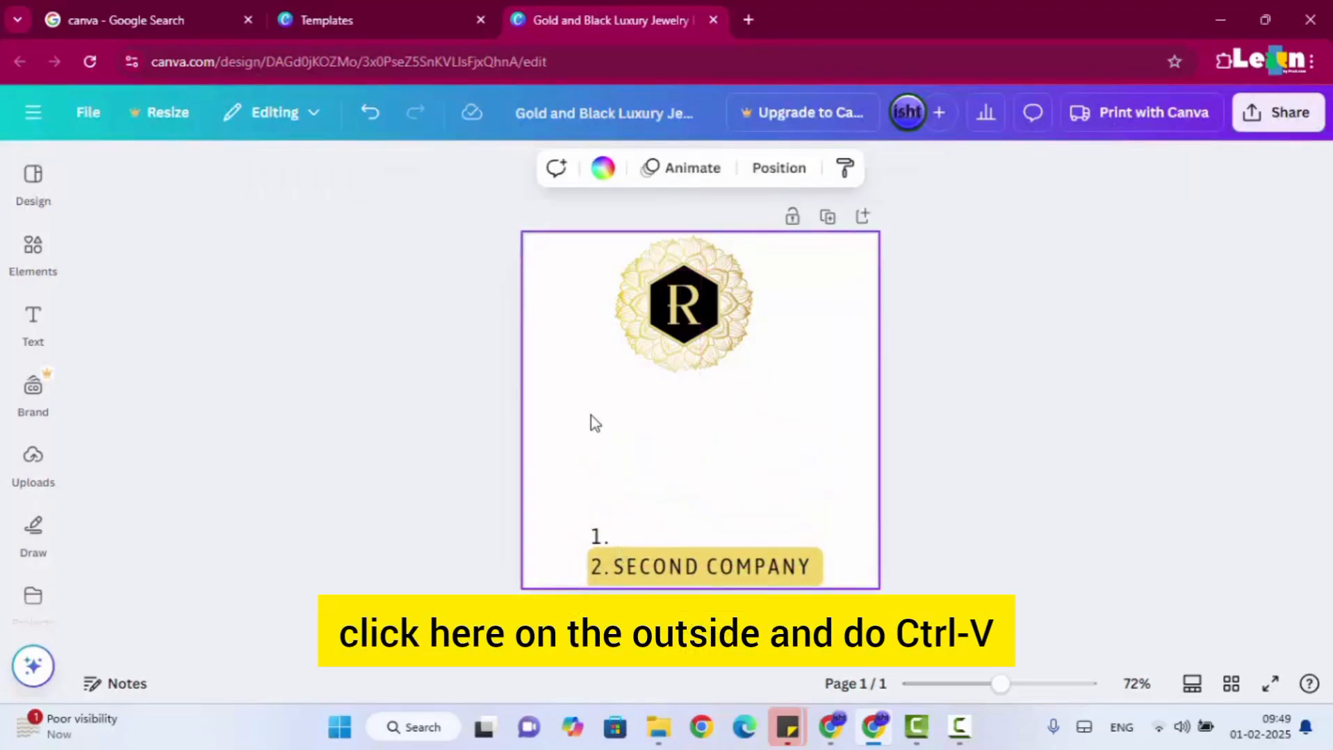
pyautogui.hotkey('ctrl', 'v')
pyautogui.click(727, 563)
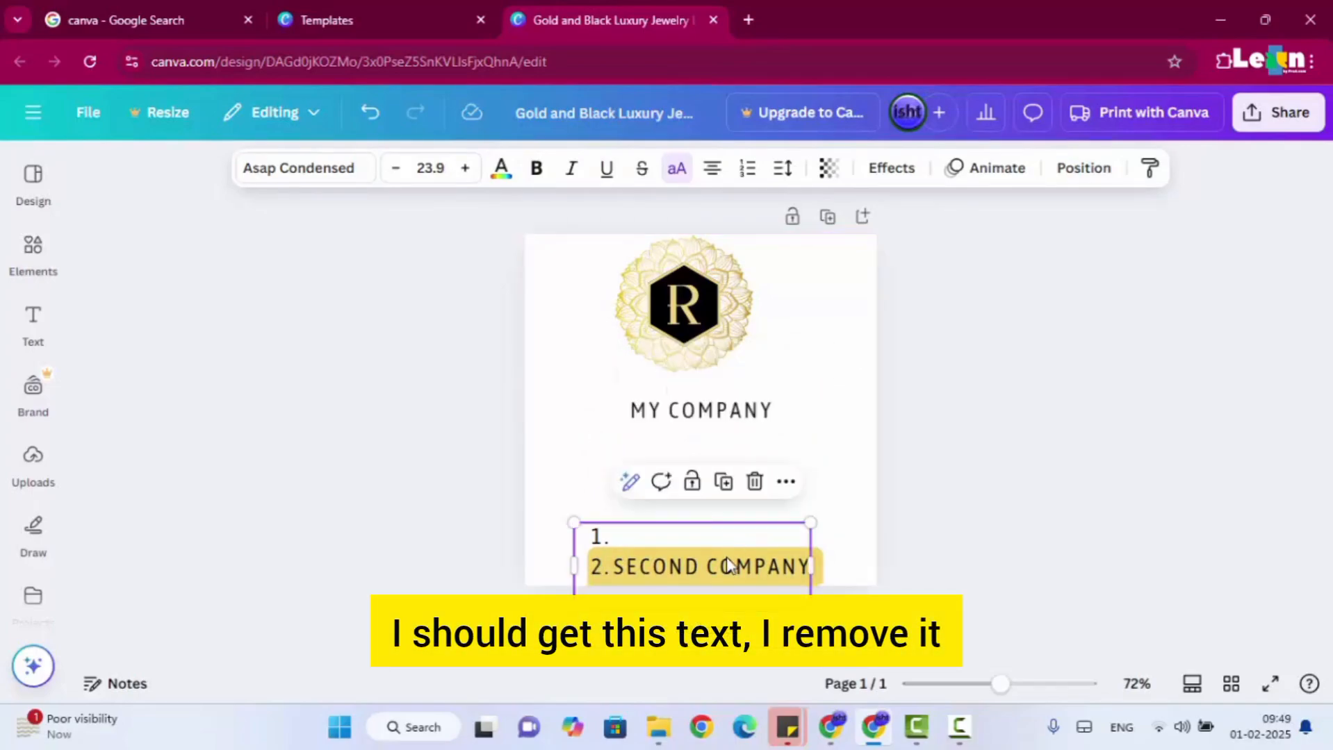
pyautogui.press('Delete')
# Enlarge the MY COMPANY text to size 40.1 and centre it below the emblem.
pyautogui.moveTo(720, 432); pyautogui.dragTo(719, 452)
pyautogui.moveTo(624, 425); pyautogui.dragTo(536, 396)
pyautogui.moveTo(695, 444); pyautogui.dragTo(729, 442)
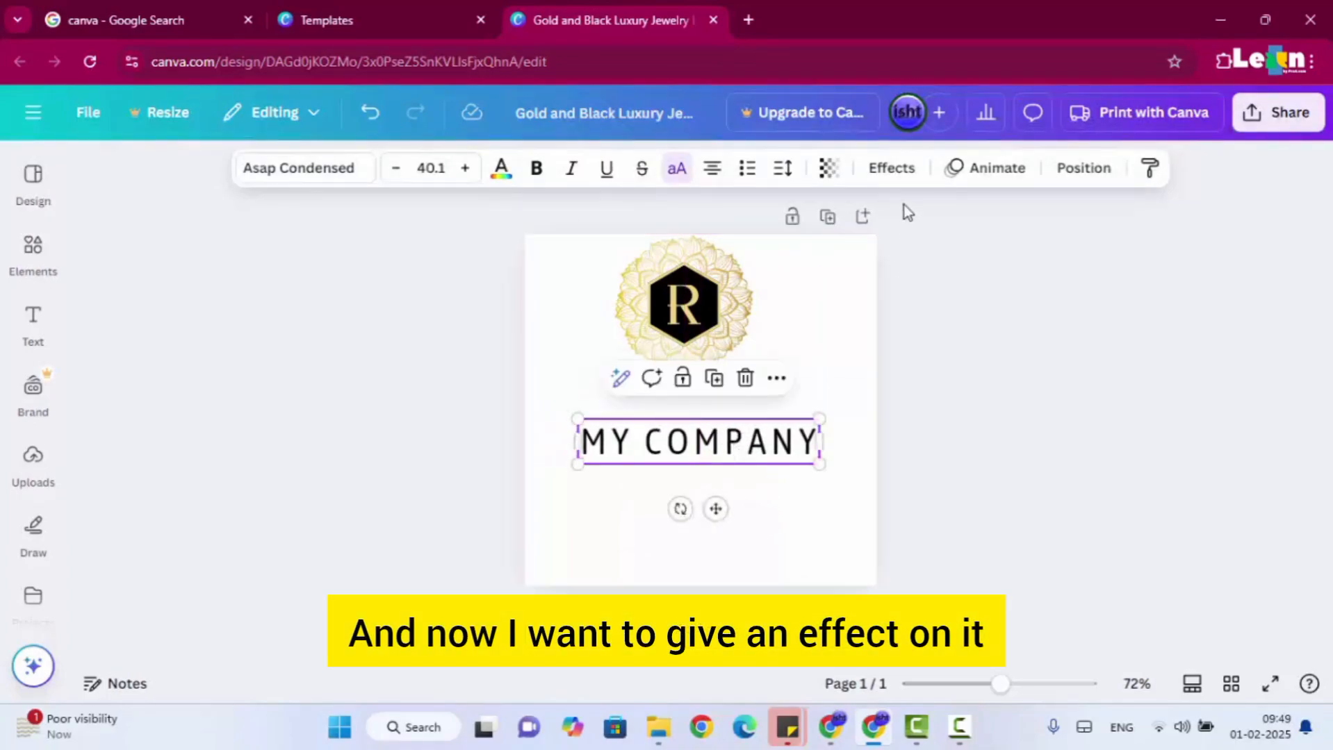
# Apply the Curve shape effect to the MY COMPANY text with a curve value of 88.
pyautogui.click(894, 169)
pyautogui.scroll(-5, 244, 487)
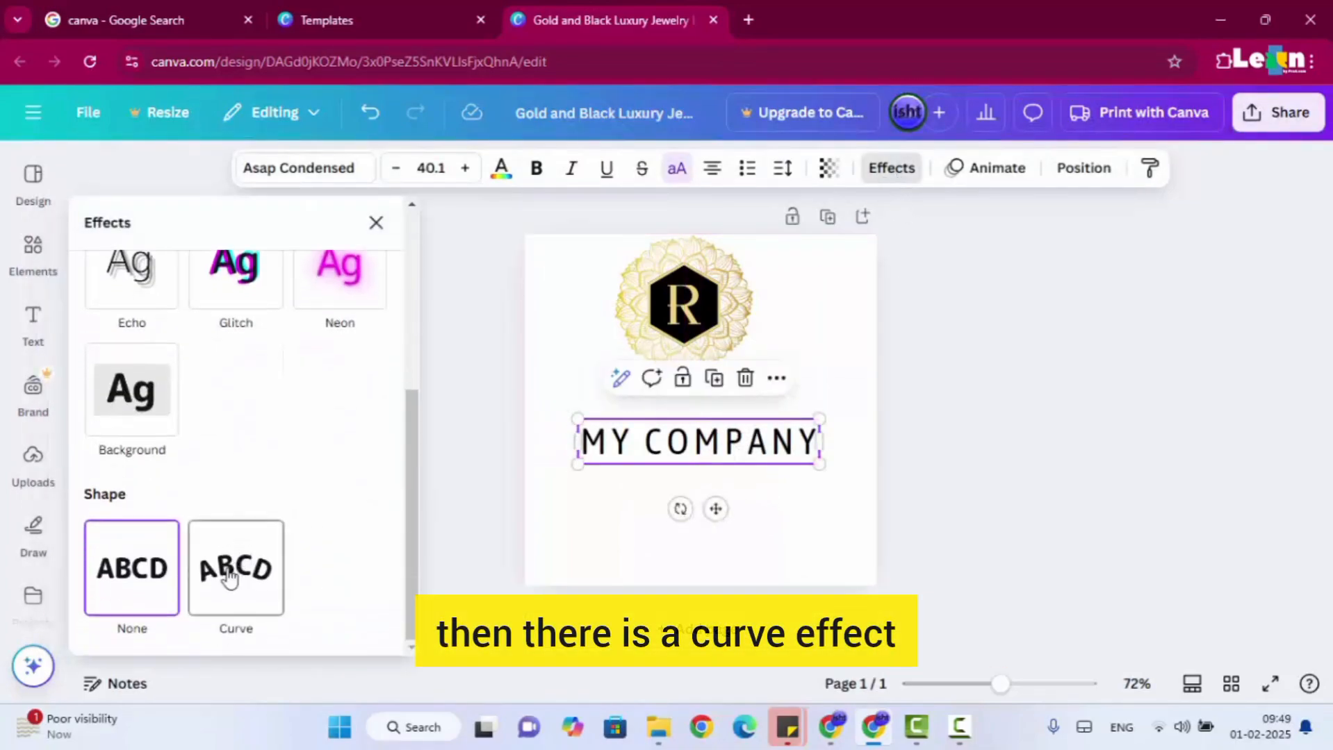
pyautogui.click(237, 570)
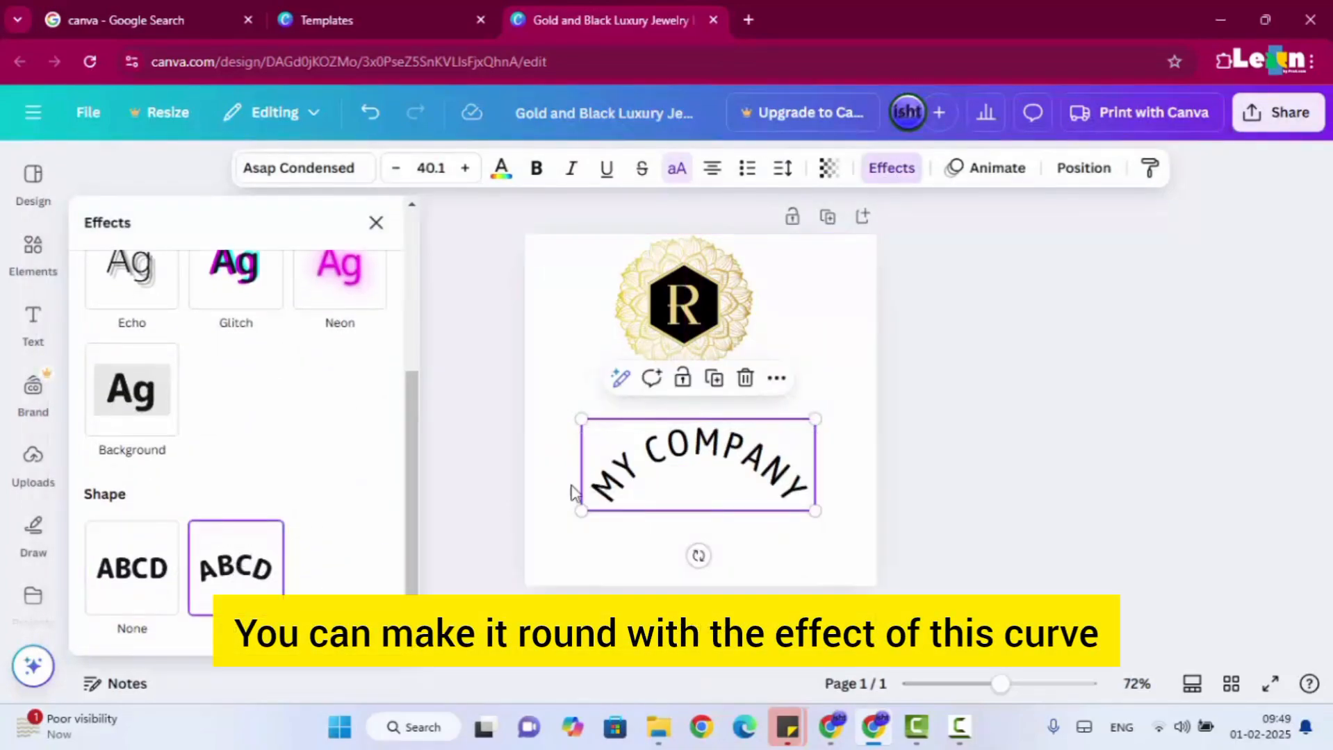
pyautogui.scroll(-2, 321, 544)
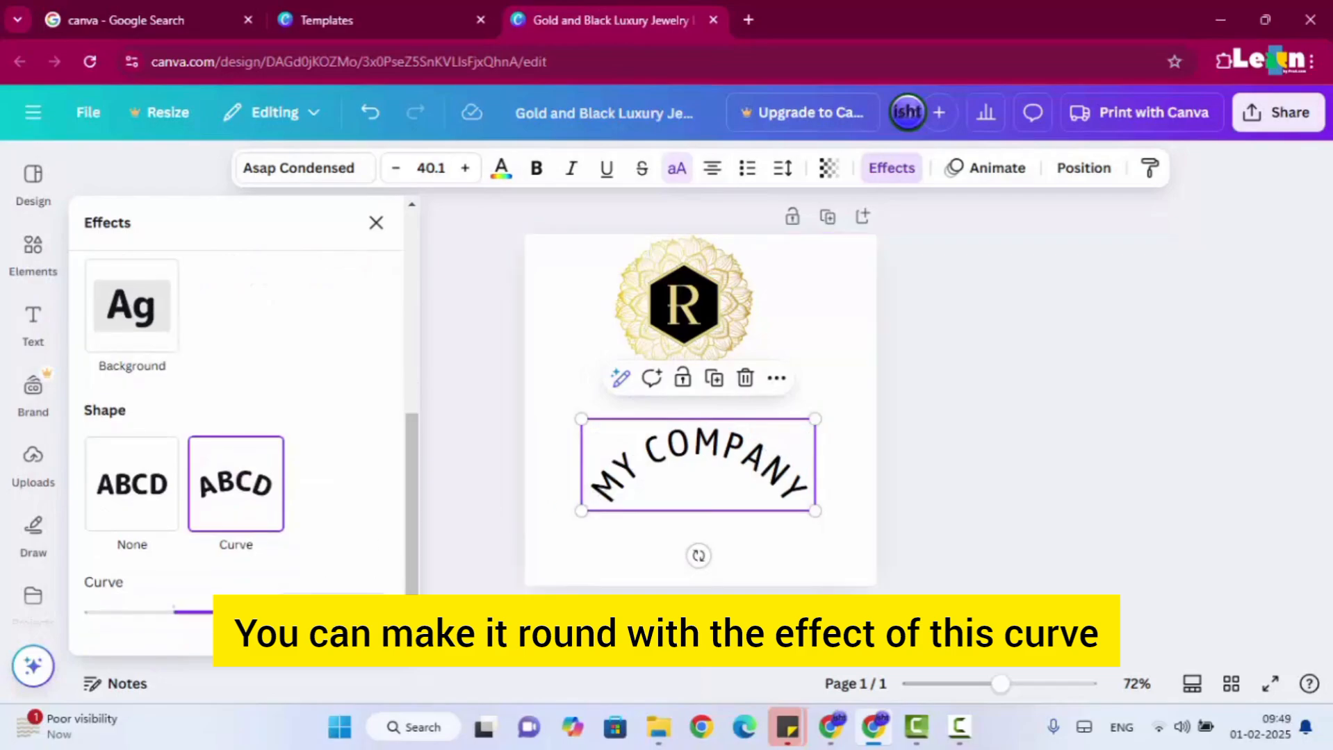
pyautogui.moveTo(217, 612); pyautogui.dragTo(244, 622)
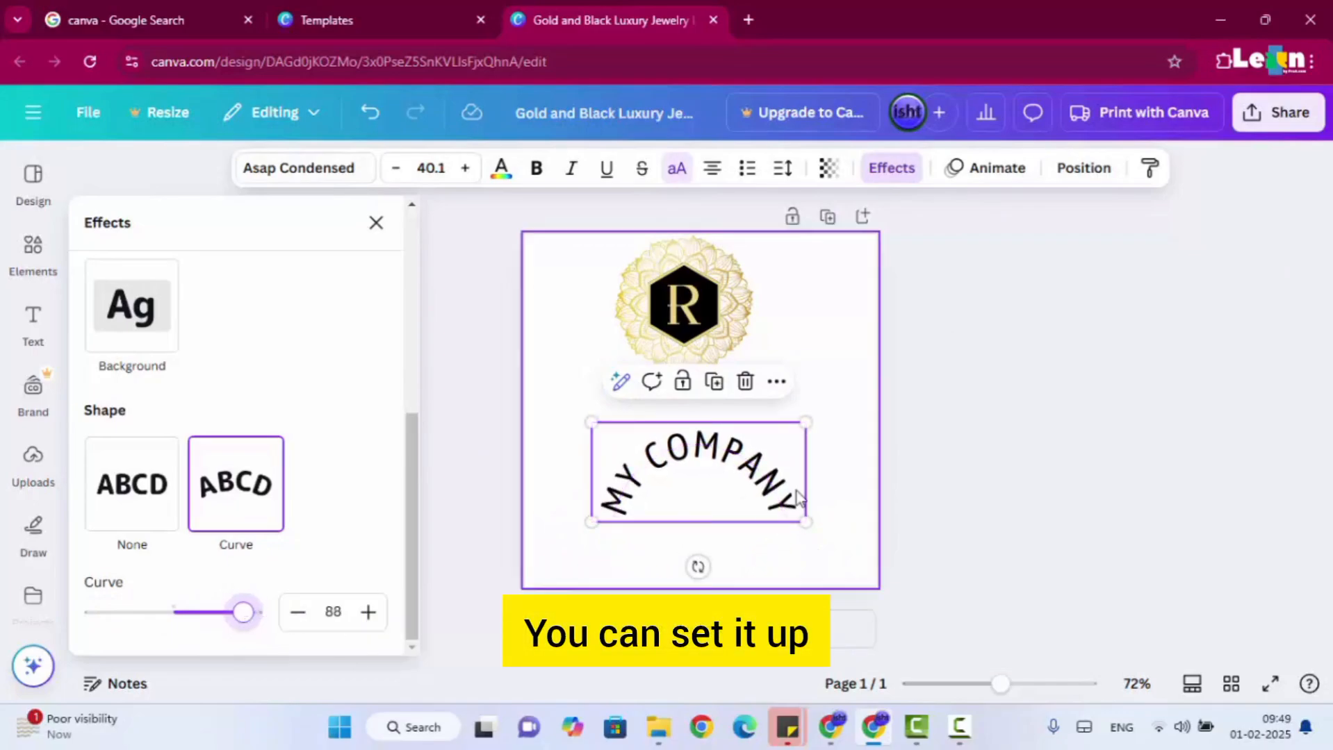
# Move the curved MY COMPANY text up to the emblem and reverse its curve so it wraps around the emblem's lower edge.
pyautogui.moveTo(758, 441)
pyautogui.mouseDown()
pyautogui.moveTo(761, 264)
pyautogui.moveTo(753, 421)
pyautogui.mouseUp()
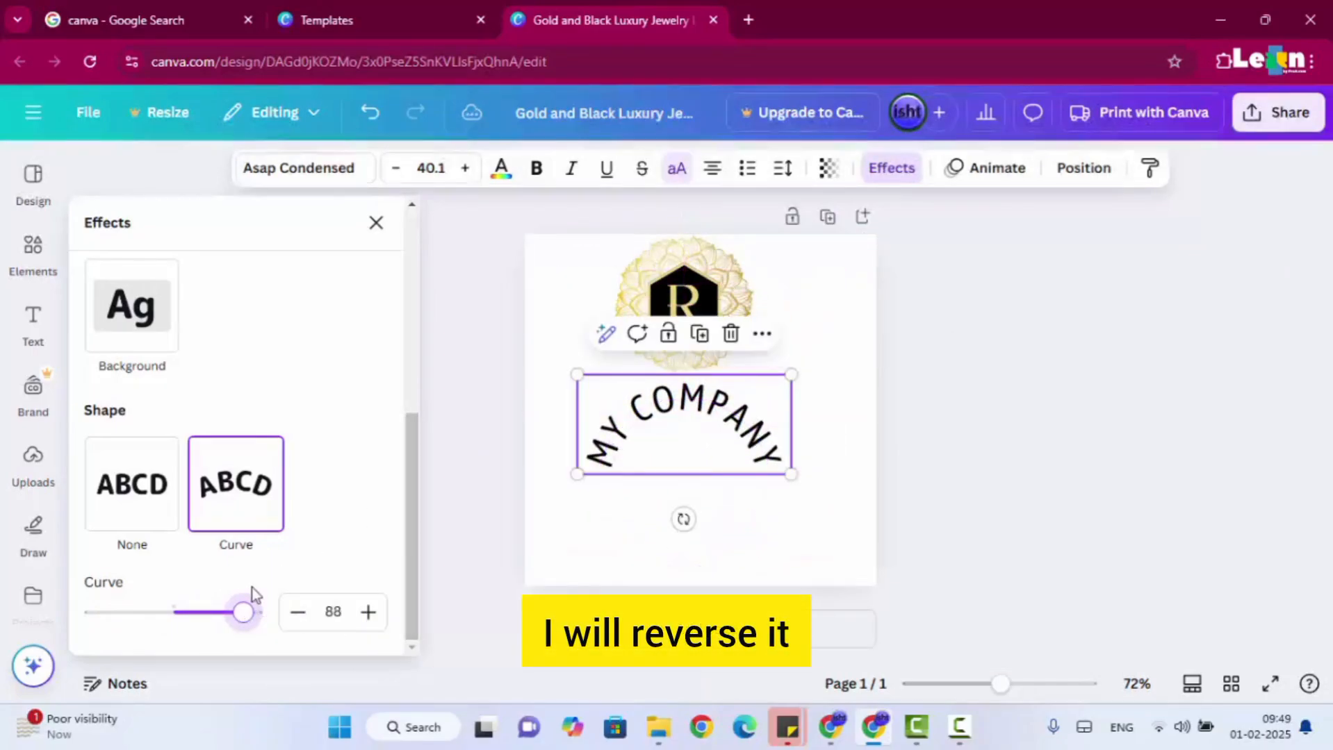
pyautogui.moveTo(243, 611); pyautogui.dragTo(107, 607)
pyautogui.click(703, 539)
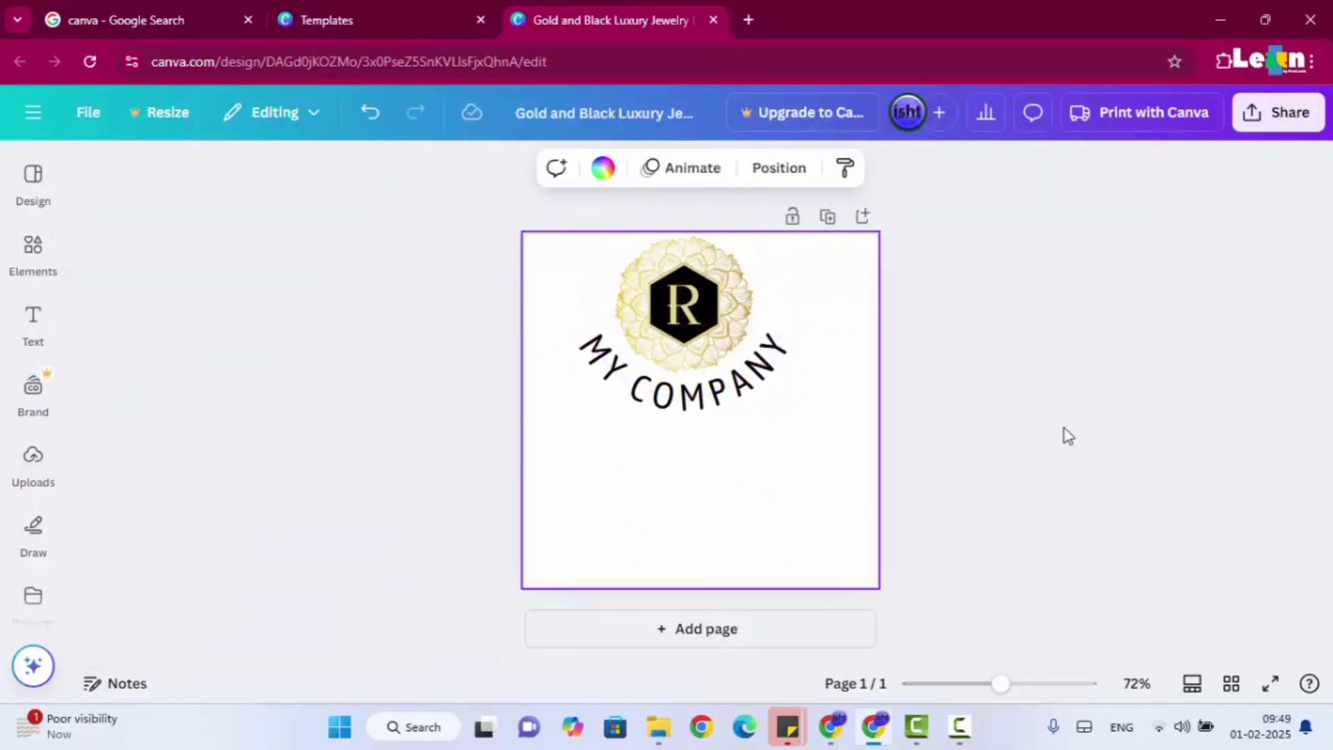
# Try the Ascend animation on the curved MY COMPANY text, and replace it with the Shift animation played on enter.
pyautogui.click(687, 400)
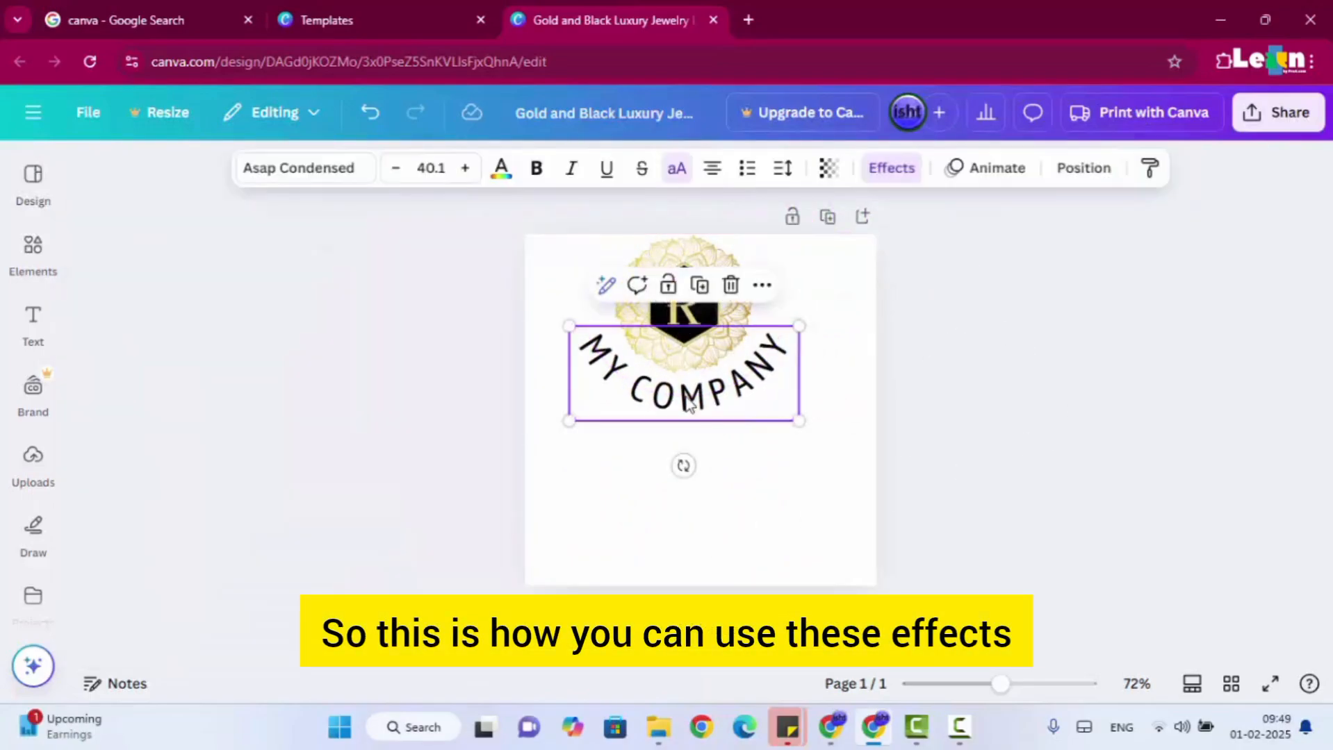
pyautogui.click(826, 182)
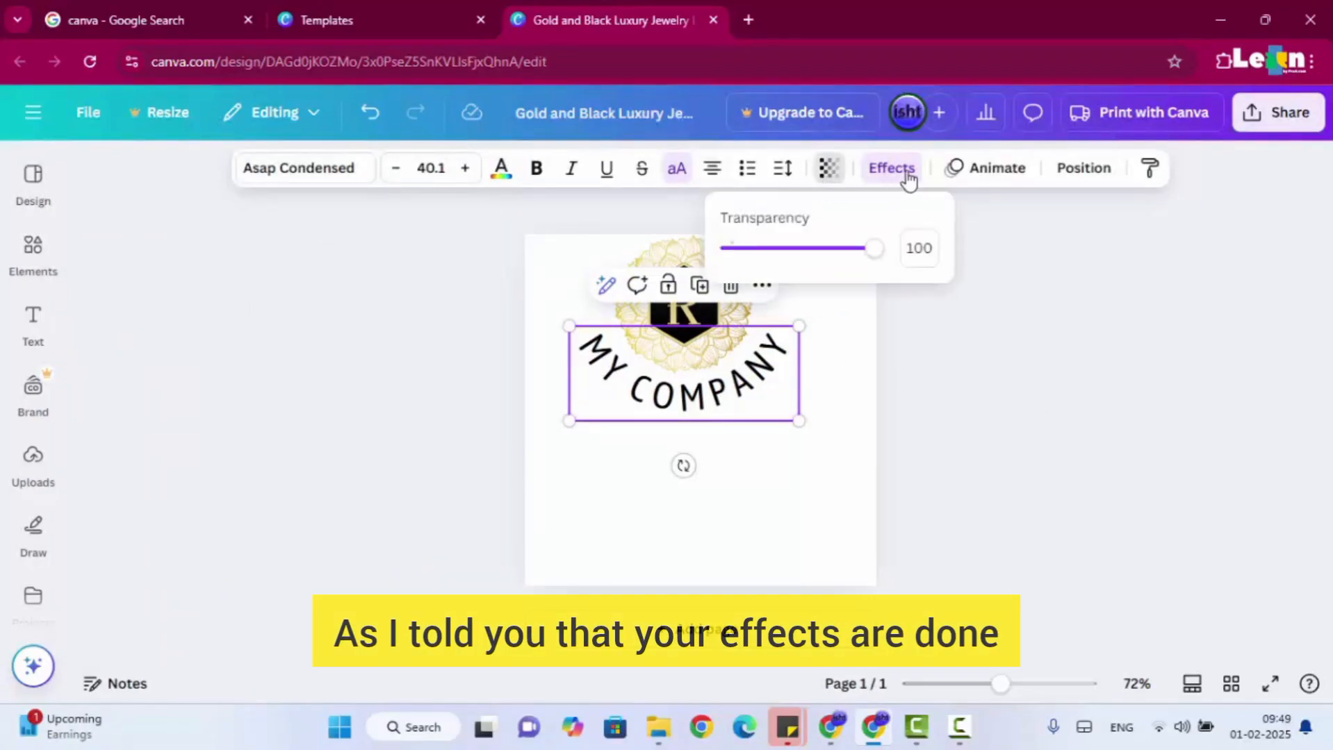
pyautogui.click(972, 172)
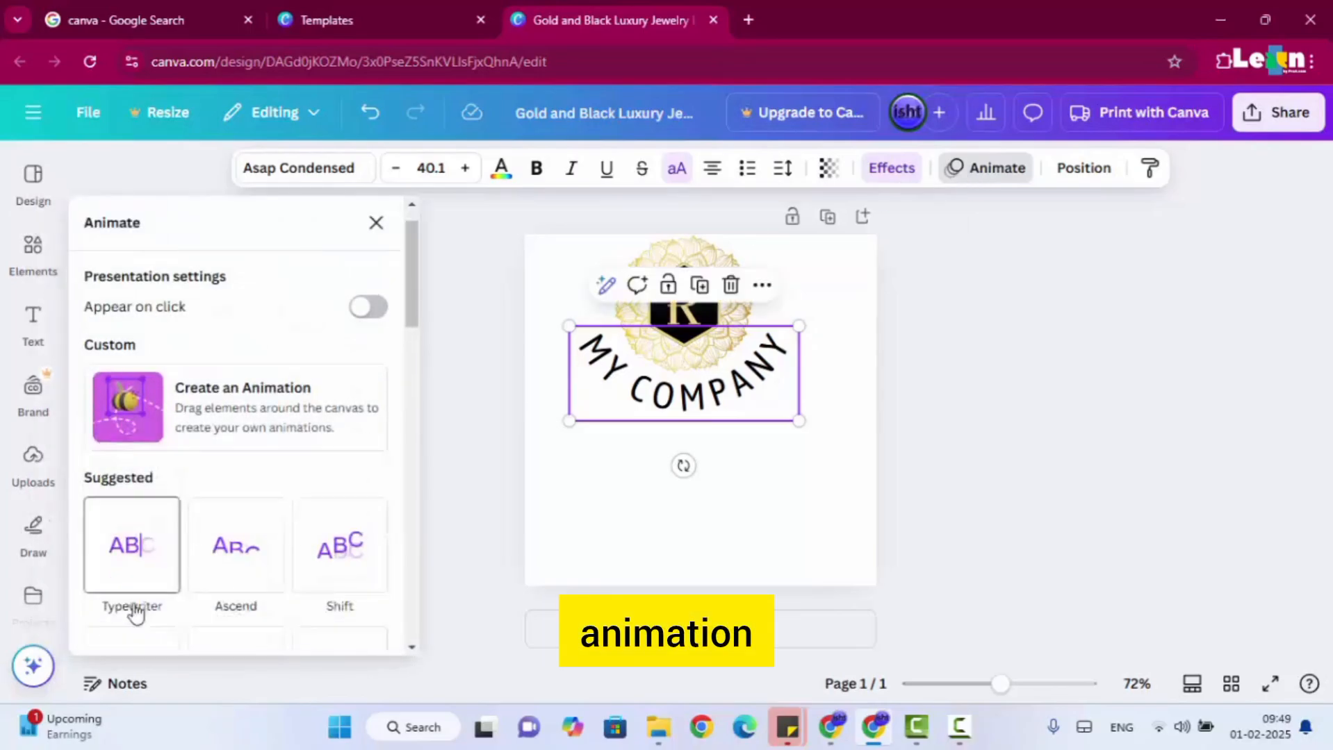
pyautogui.scroll(-3, 247, 417)
pyautogui.click(246, 417)
pyautogui.scroll(-2, 249, 417)
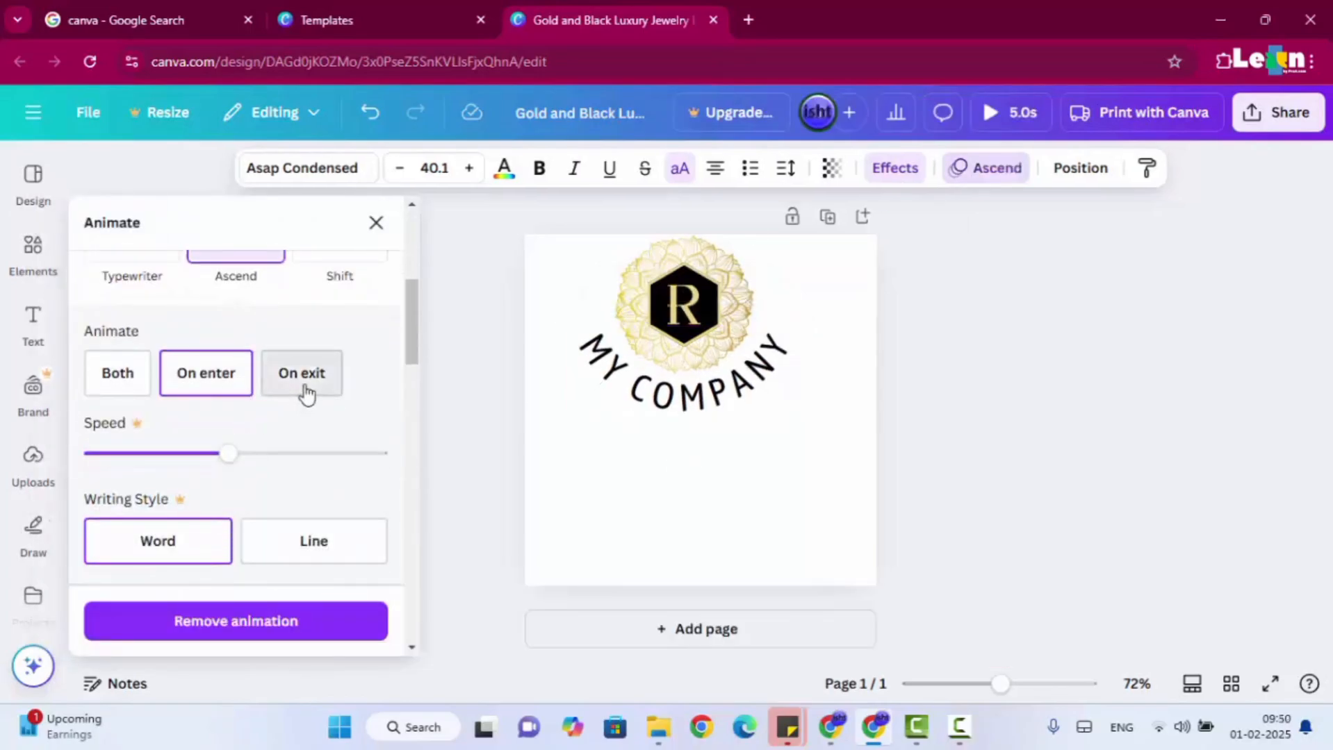
pyautogui.scroll(3, 254, 422)
pyautogui.click(360, 439)
pyautogui.scroll(-3, 351, 440)
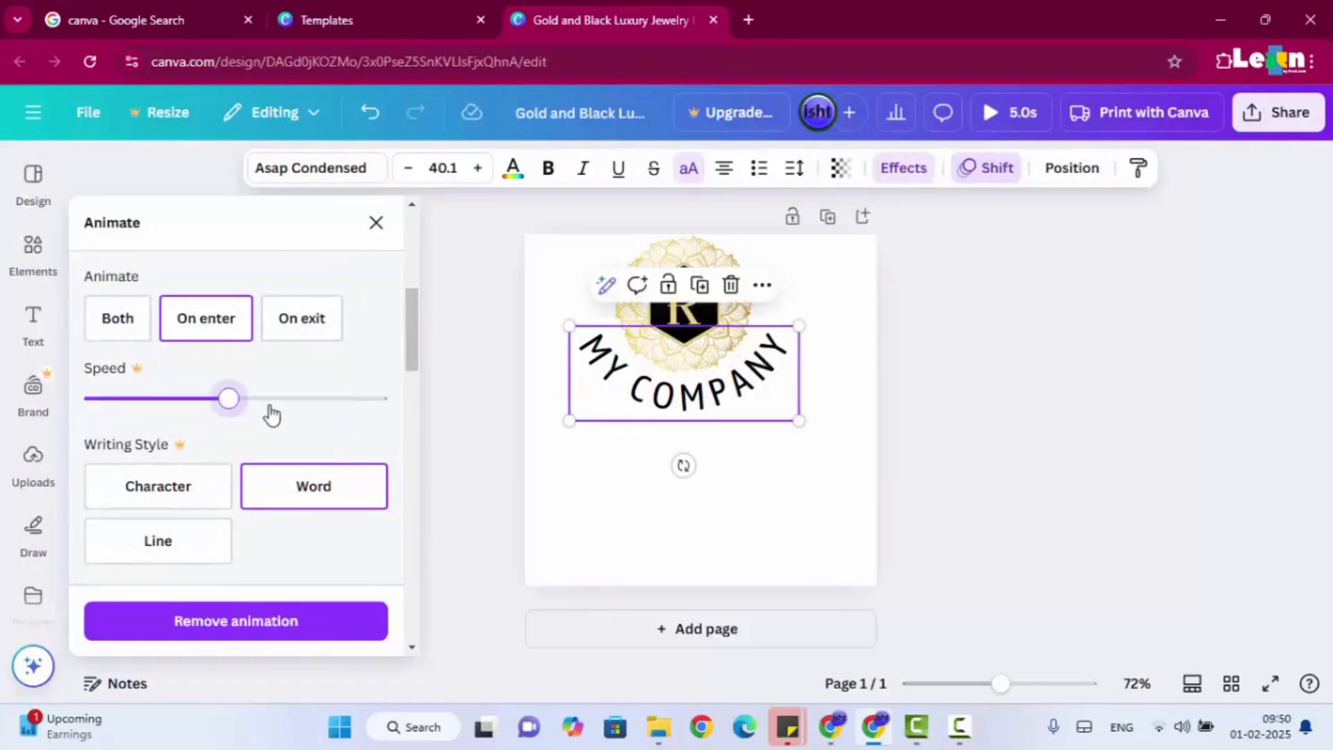
# Try to increase the Shift animation's speed, and look through its writing style and direction options and the other text animations.
pyautogui.click(308, 401)
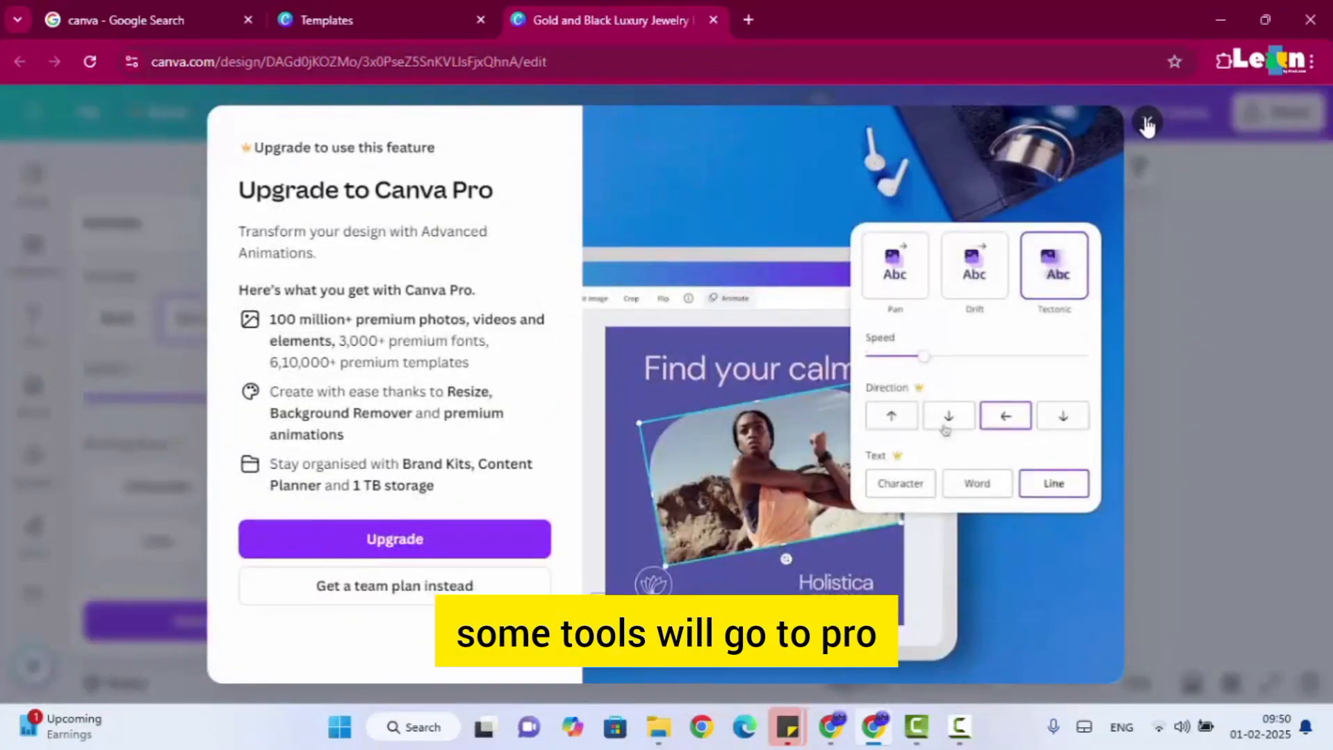
pyautogui.click(1147, 125)
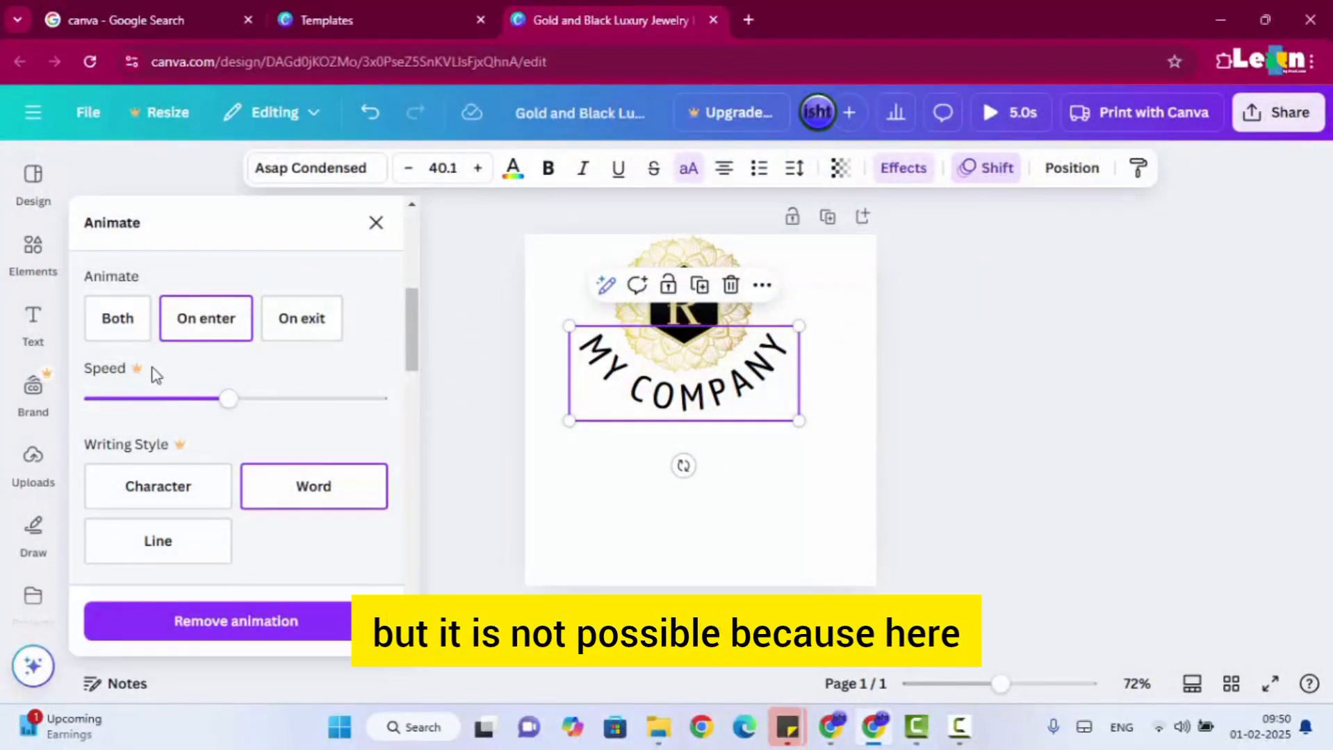
pyautogui.scroll(-3, 155, 375)
pyautogui.scroll(4, 162, 400)
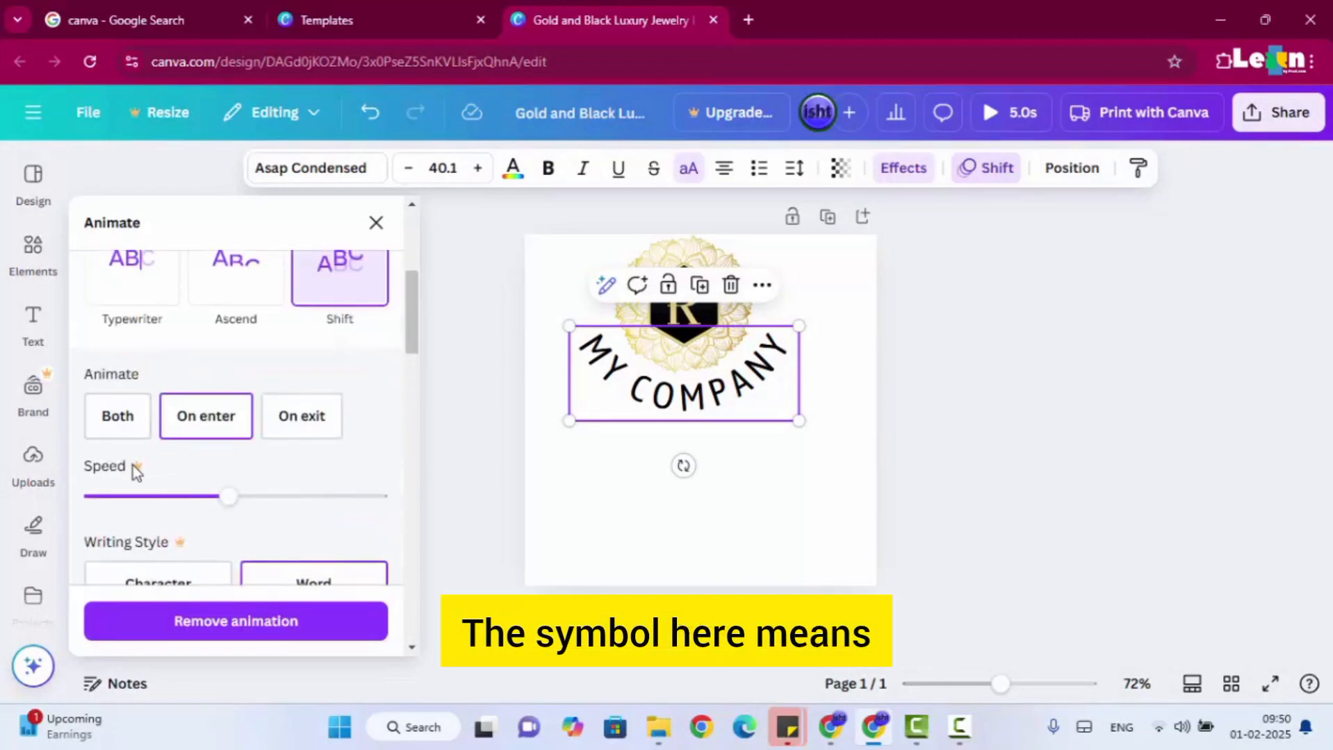
pyautogui.scroll(-4, 156, 486)
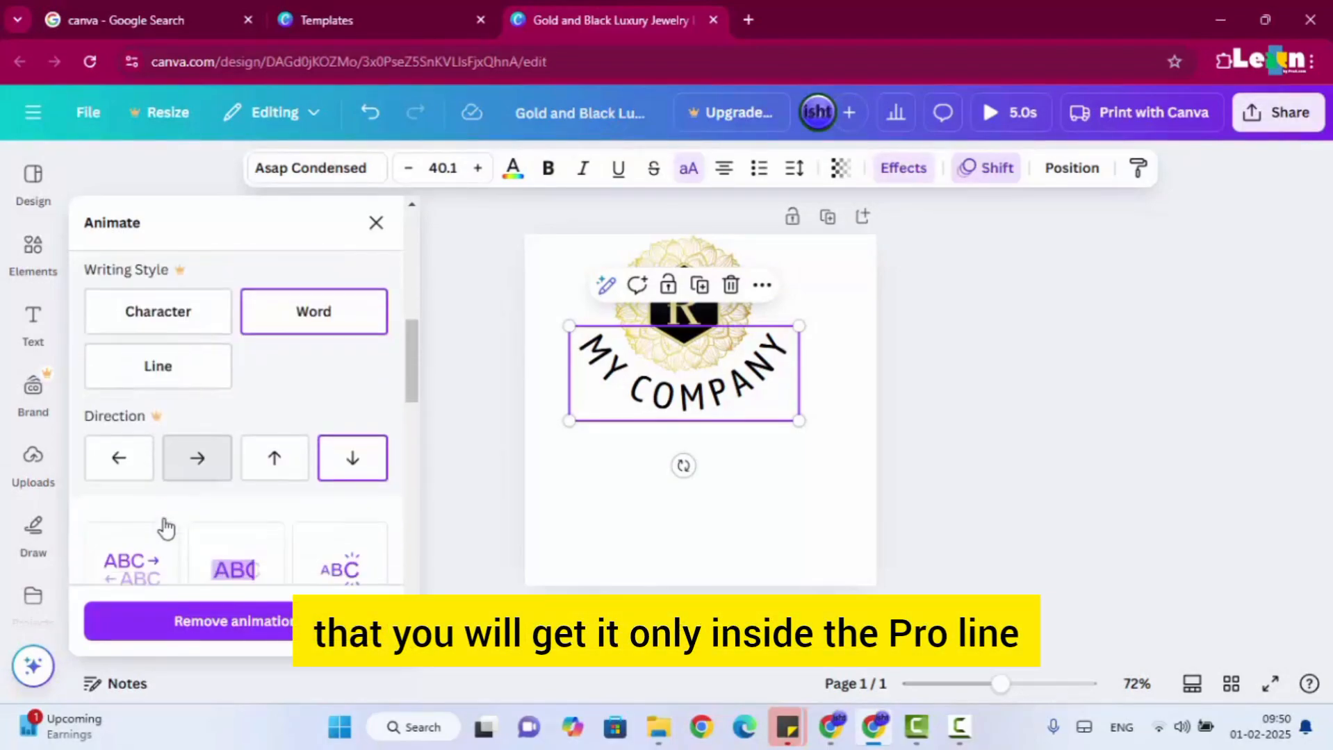
pyautogui.scroll(-1, 165, 528)
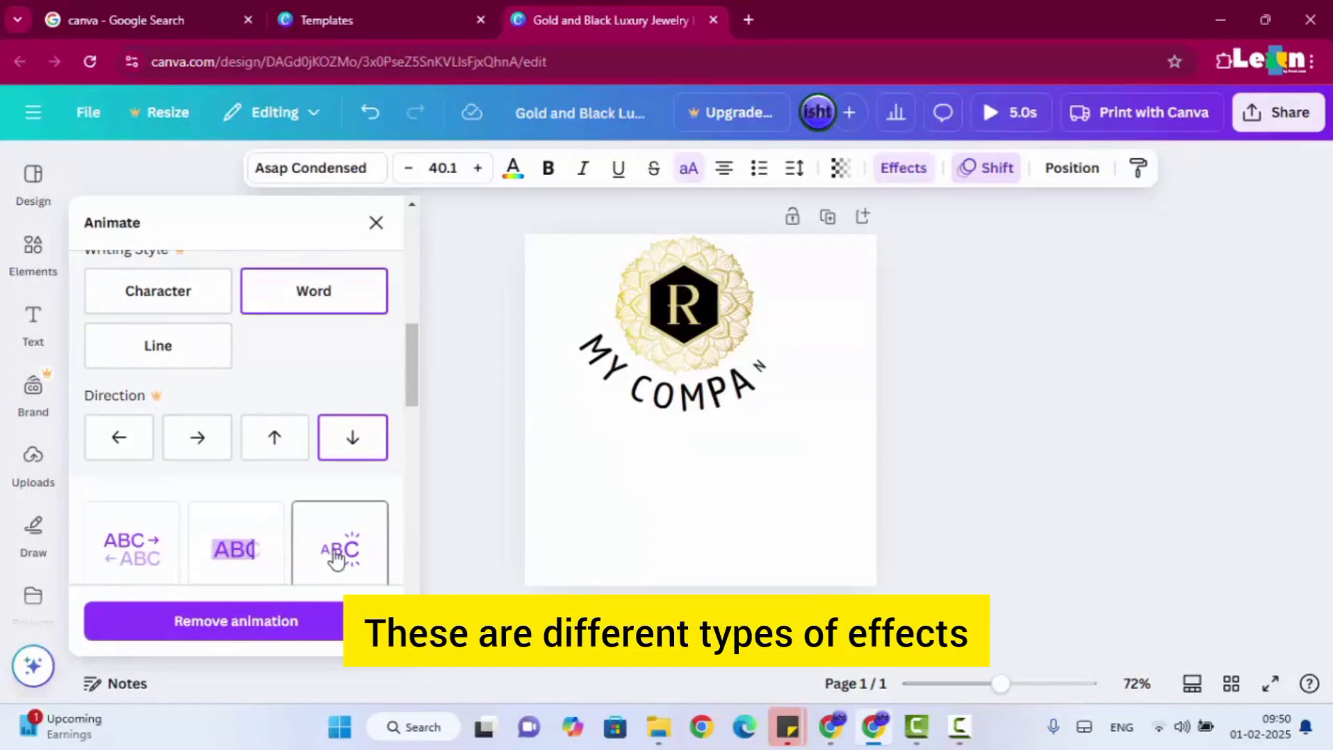
# Look through the remaining text animations, such as Burst, Skate and Clarify, and close the animation options.
pyautogui.scroll(-3, 336, 556)
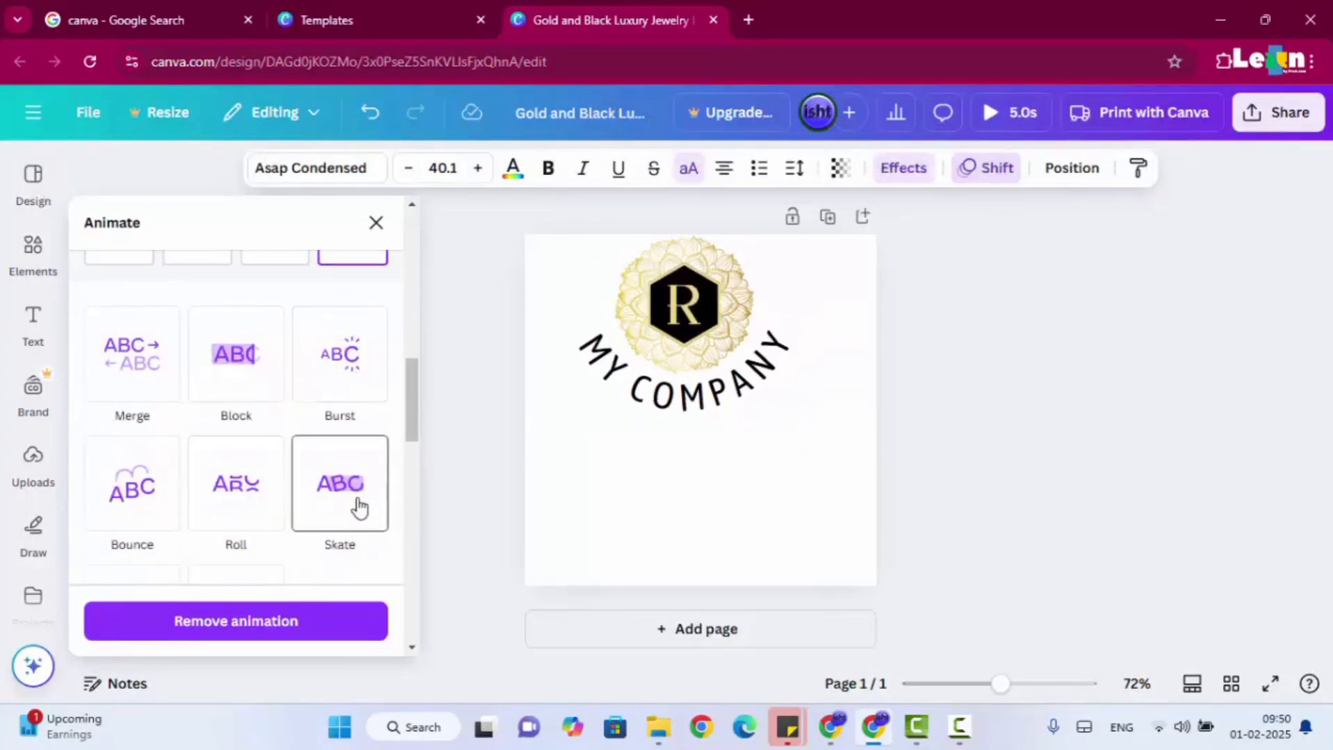
pyautogui.scroll(-3, 357, 507)
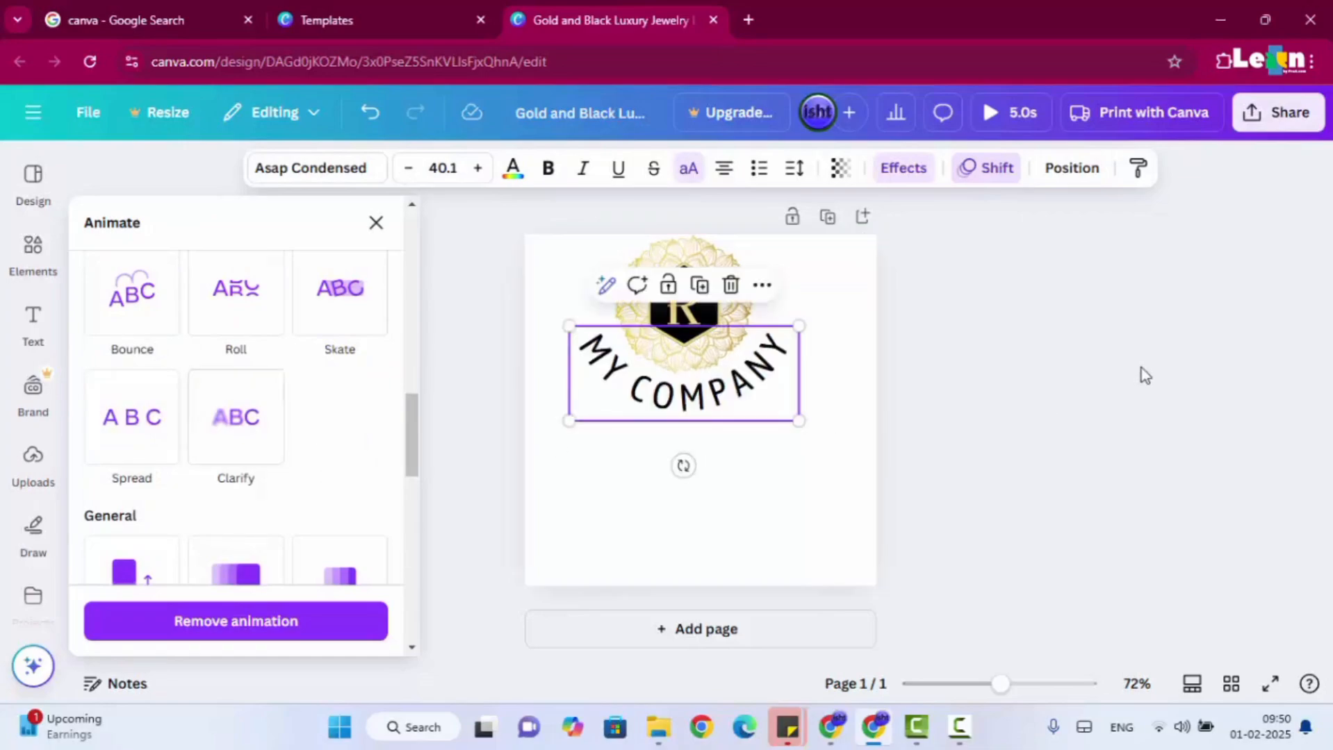
pyautogui.click(1095, 361)
pyautogui.click(1084, 360)
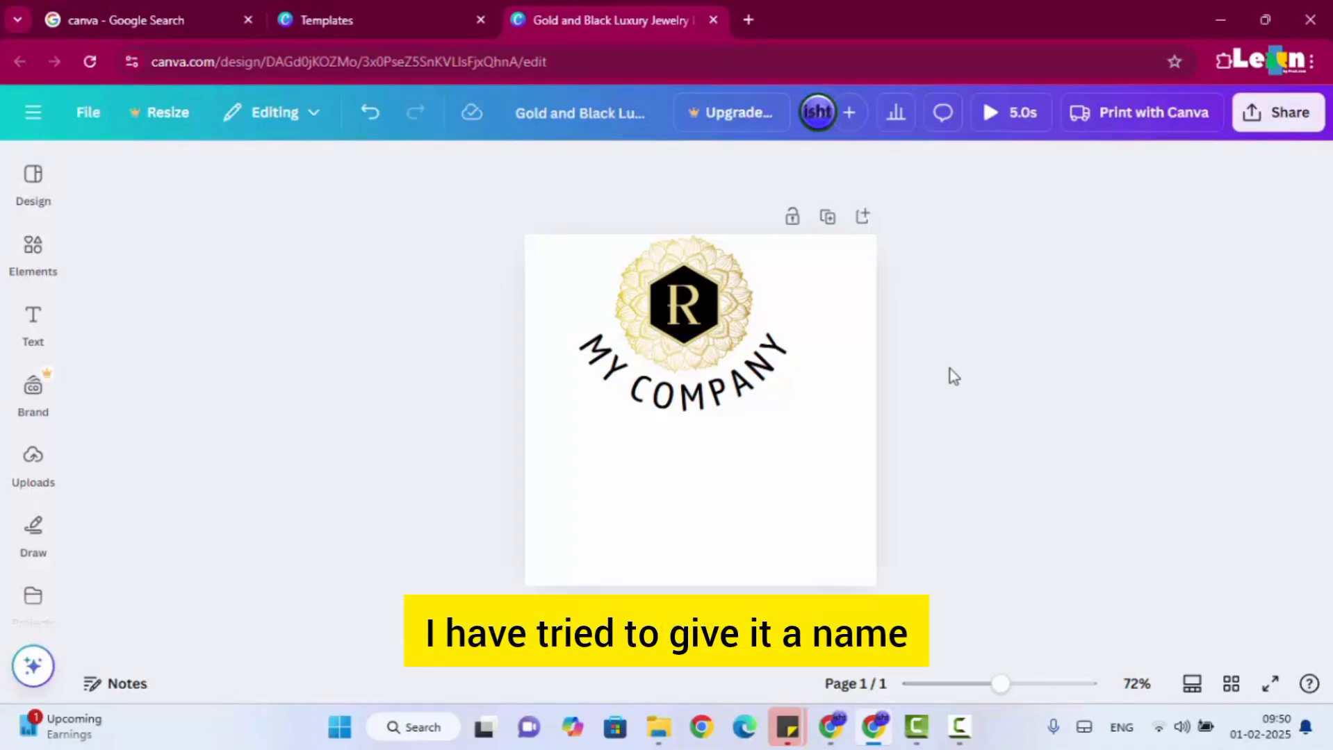
# Separate the logo parts by moving the curved MY COMPANY text, the letter R, the black hexagon and the gold mandala apart on the page.
pyautogui.moveTo(744, 401); pyautogui.dragTo(753, 536)
pyautogui.click(770, 321)
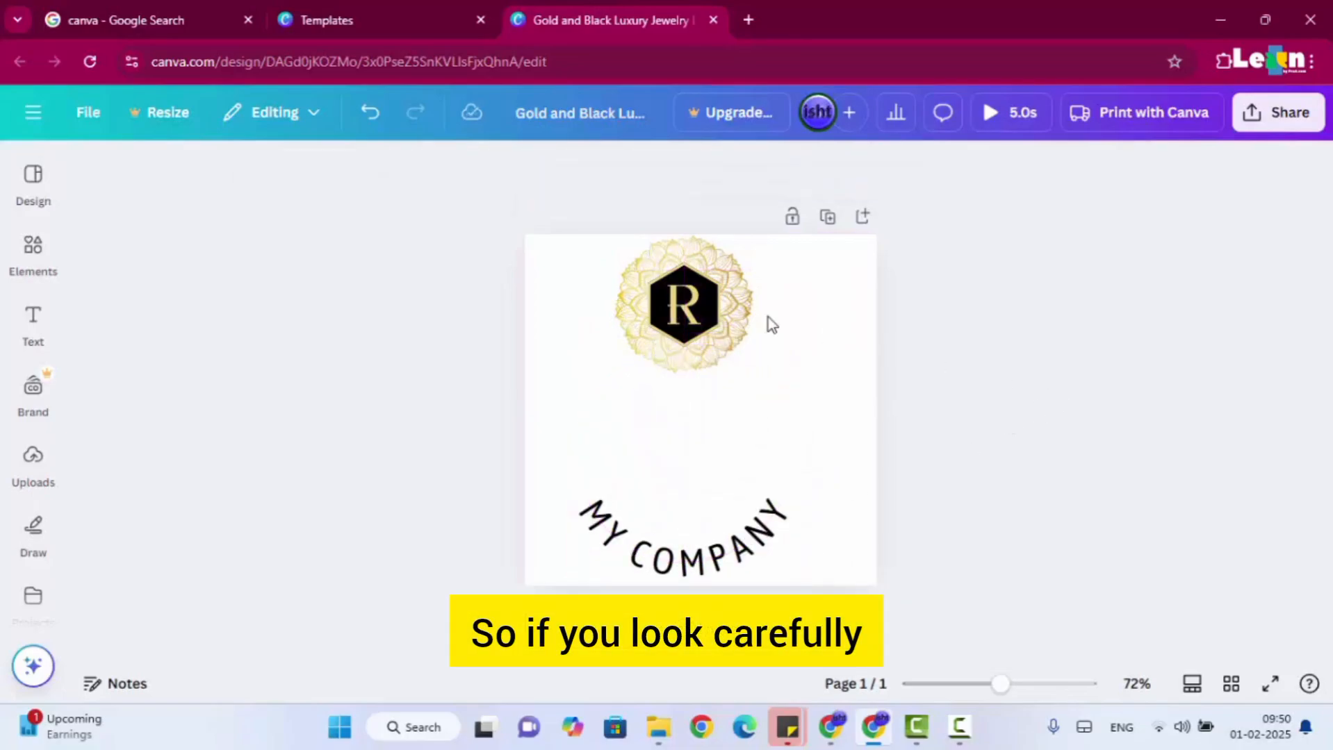
pyautogui.moveTo(671, 305); pyautogui.dragTo(775, 374)
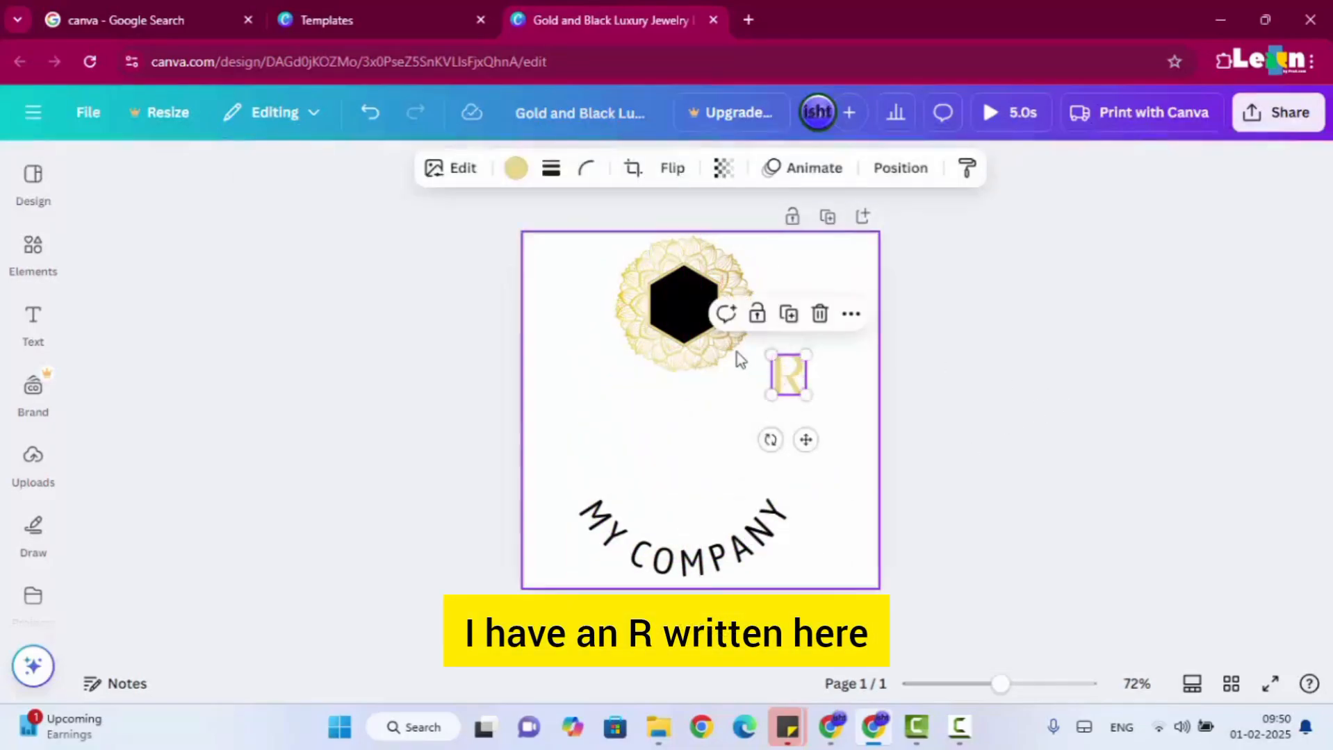
pyautogui.moveTo(679, 311); pyautogui.dragTo(695, 467)
pyautogui.click(690, 323)
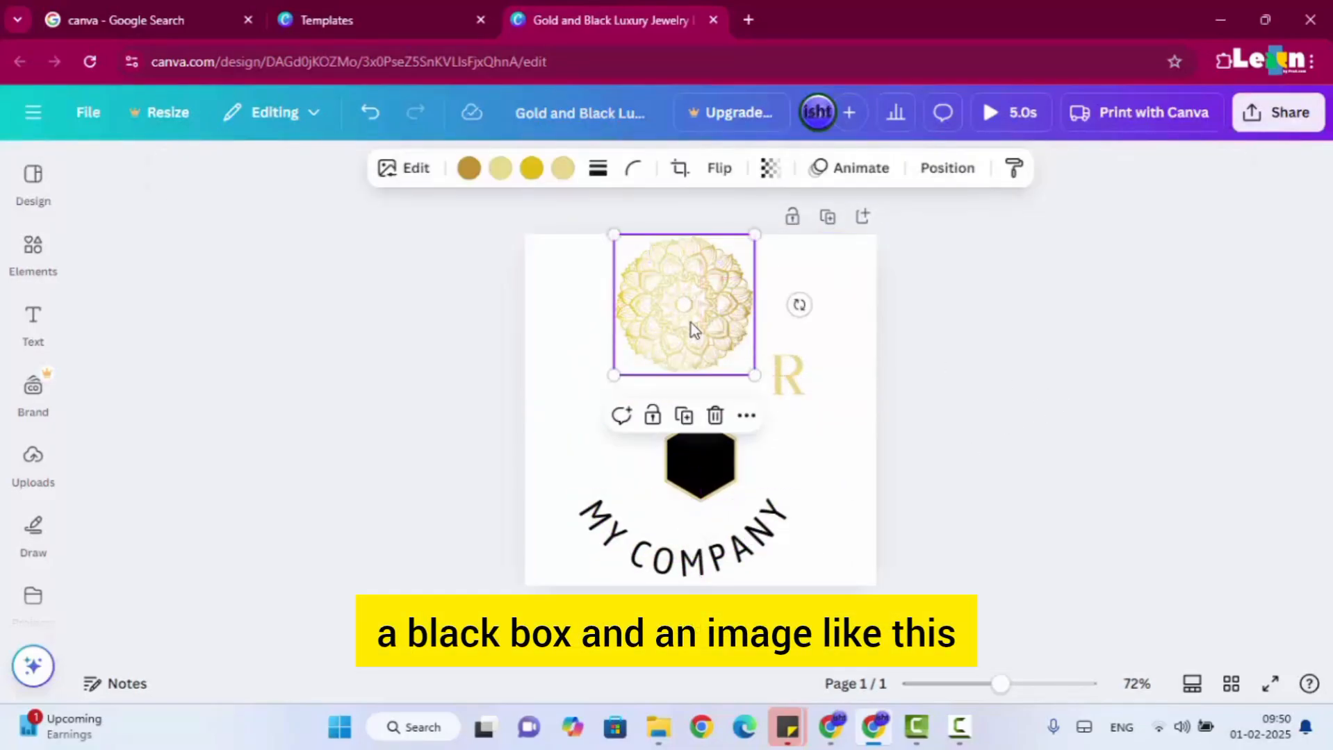
pyautogui.moveTo(690, 324); pyautogui.dragTo(661, 374)
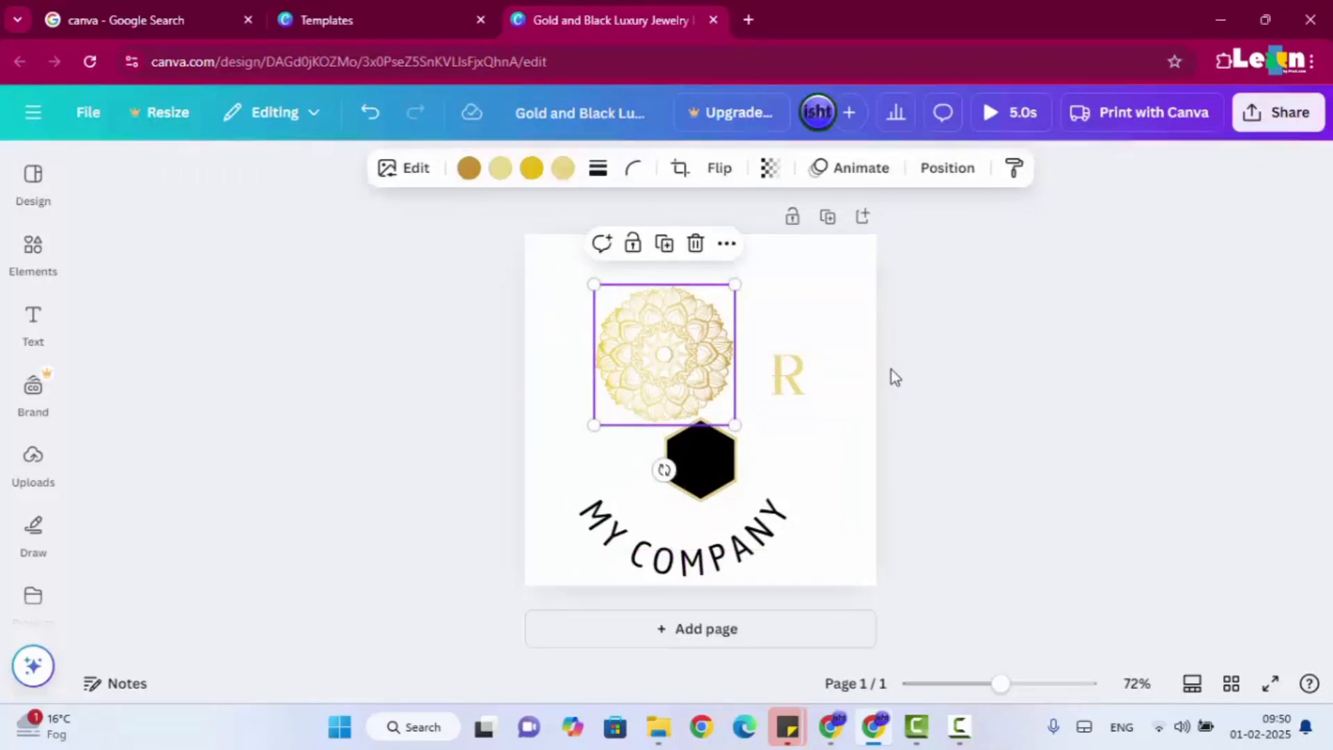
# Delete the gold letter R graphic beside the mandala.
pyautogui.click(799, 370)
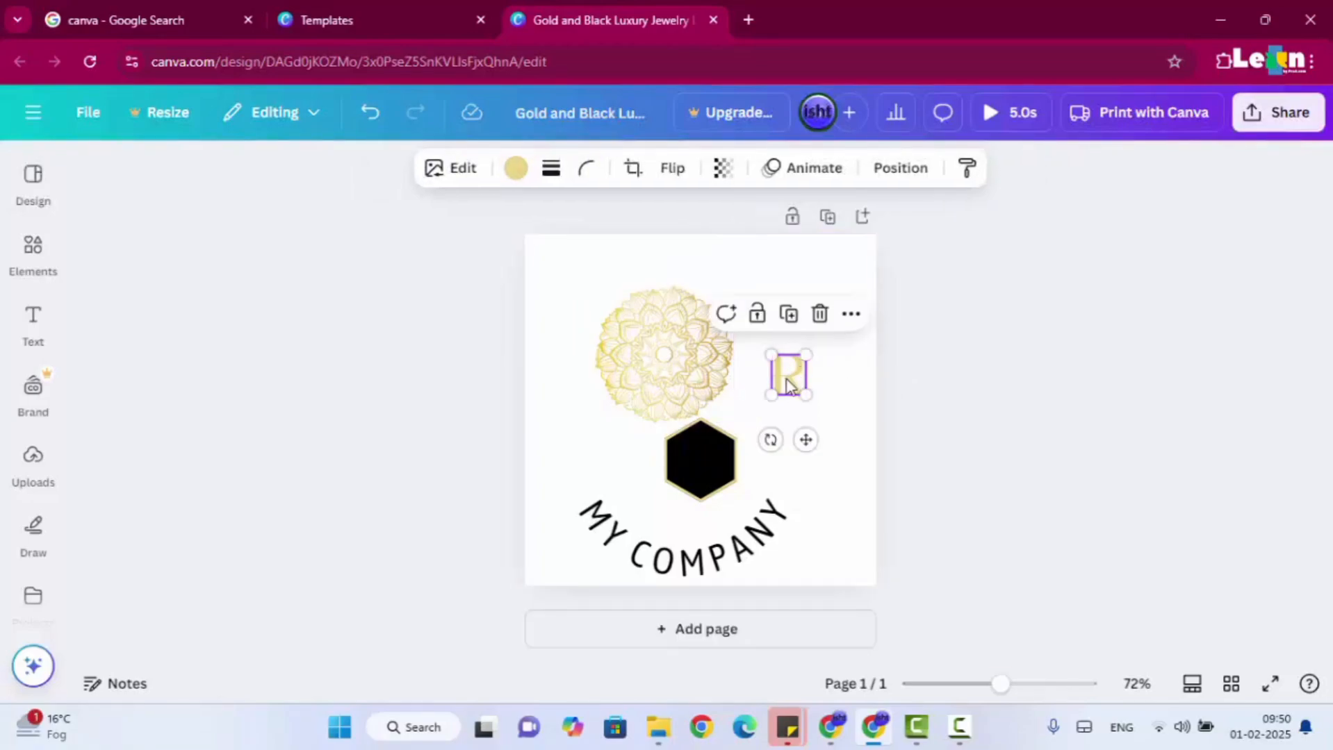
pyautogui.click(837, 440)
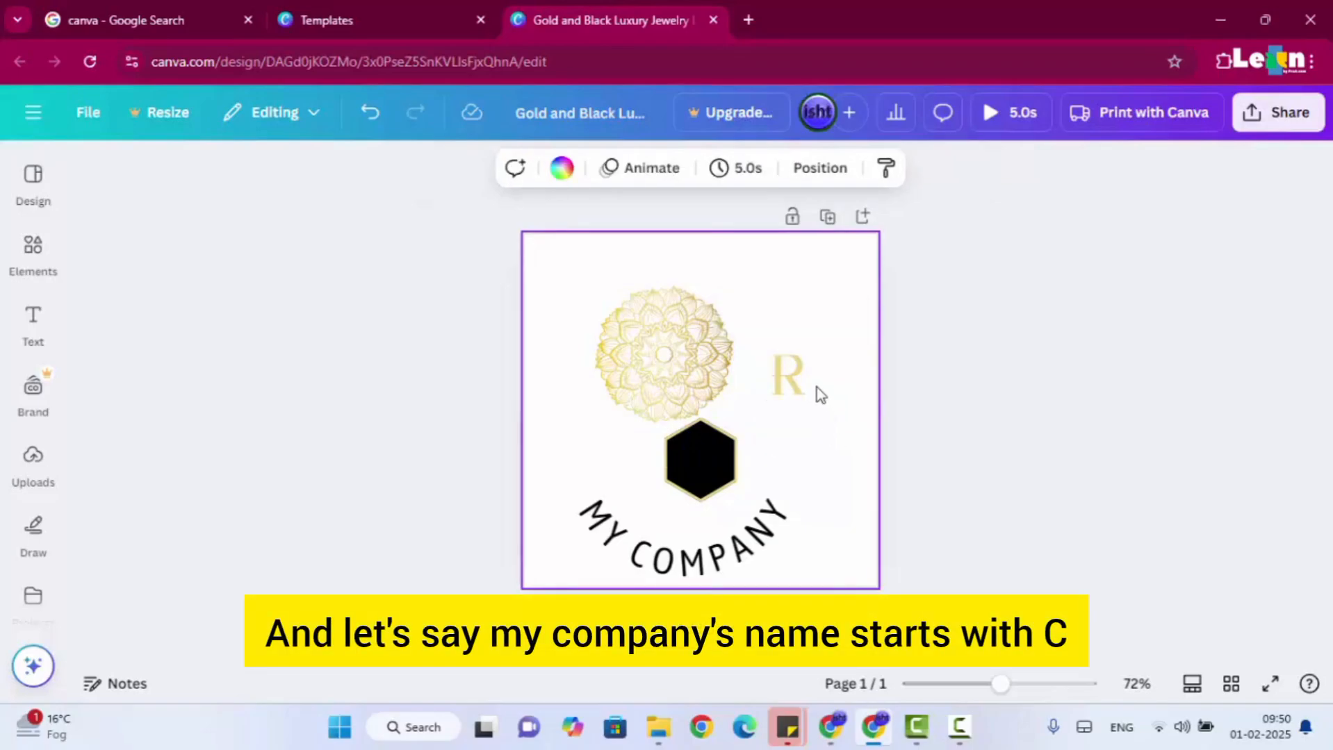
pyautogui.click(799, 390)
pyautogui.press('Delete')
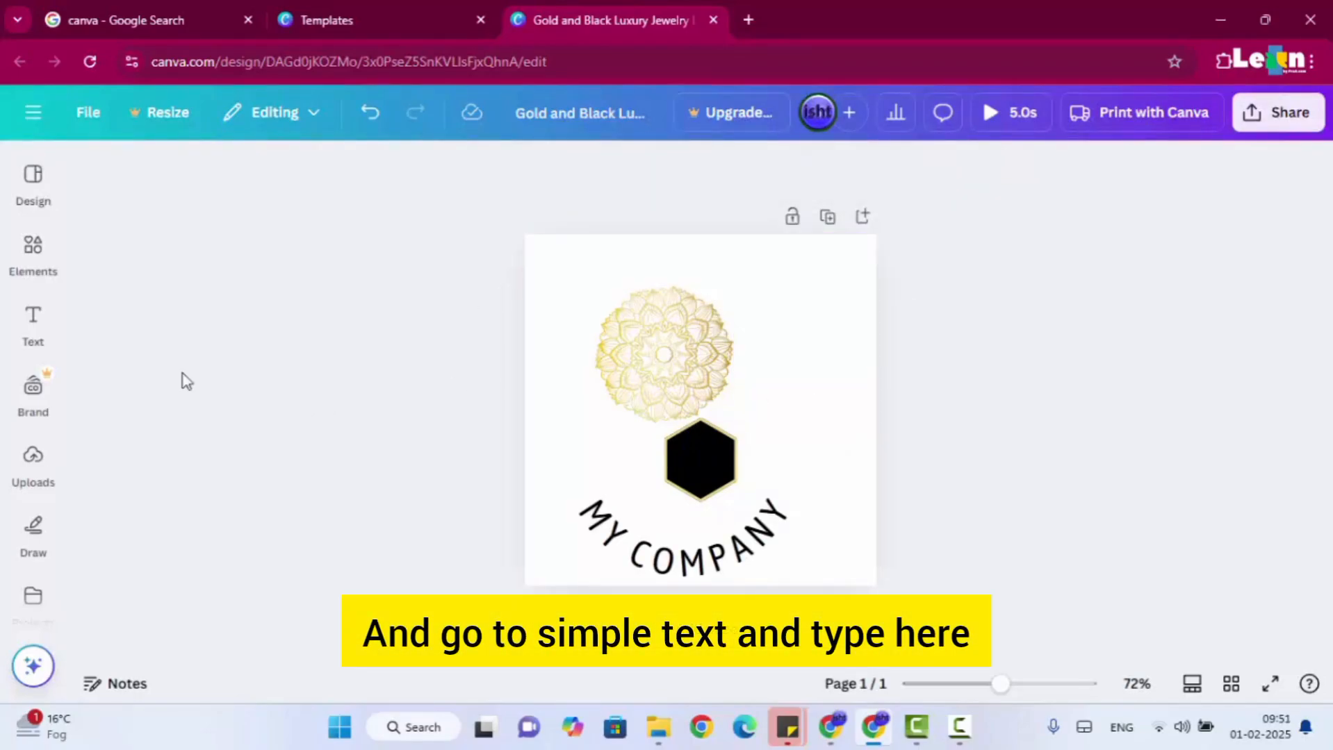
# Add a text box with the letter T, enlarge it to about 63.1 beside the mandala, and colour it with the bright gold document colour.
pyautogui.click(34, 326)
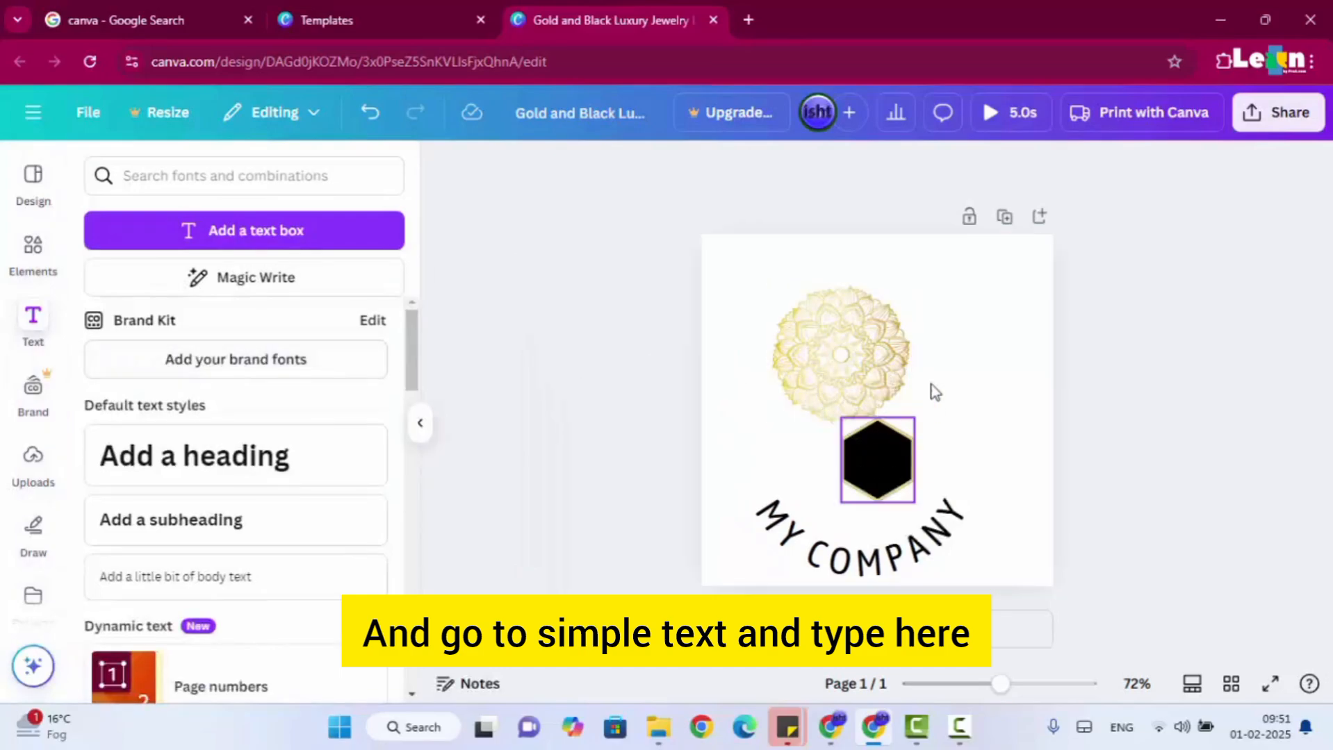
pyautogui.click(379, 236)
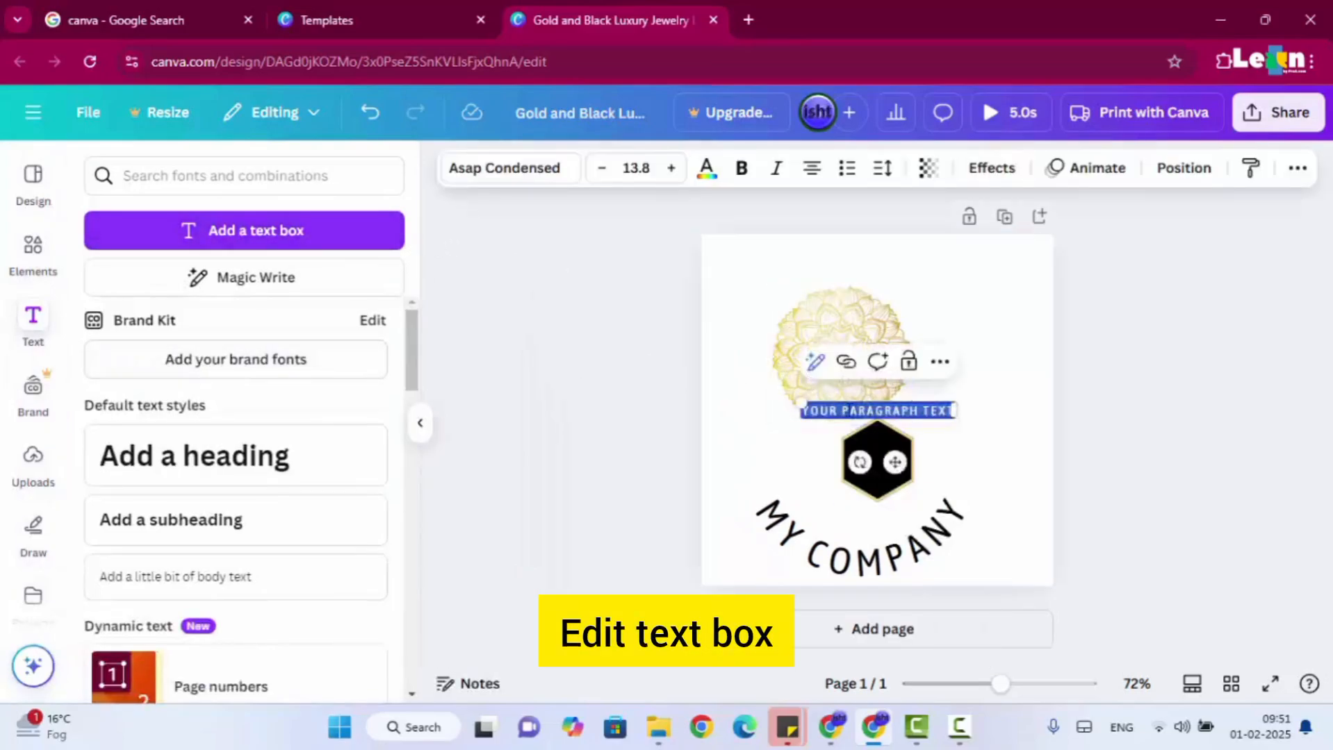
pyautogui.press('BackSpace')
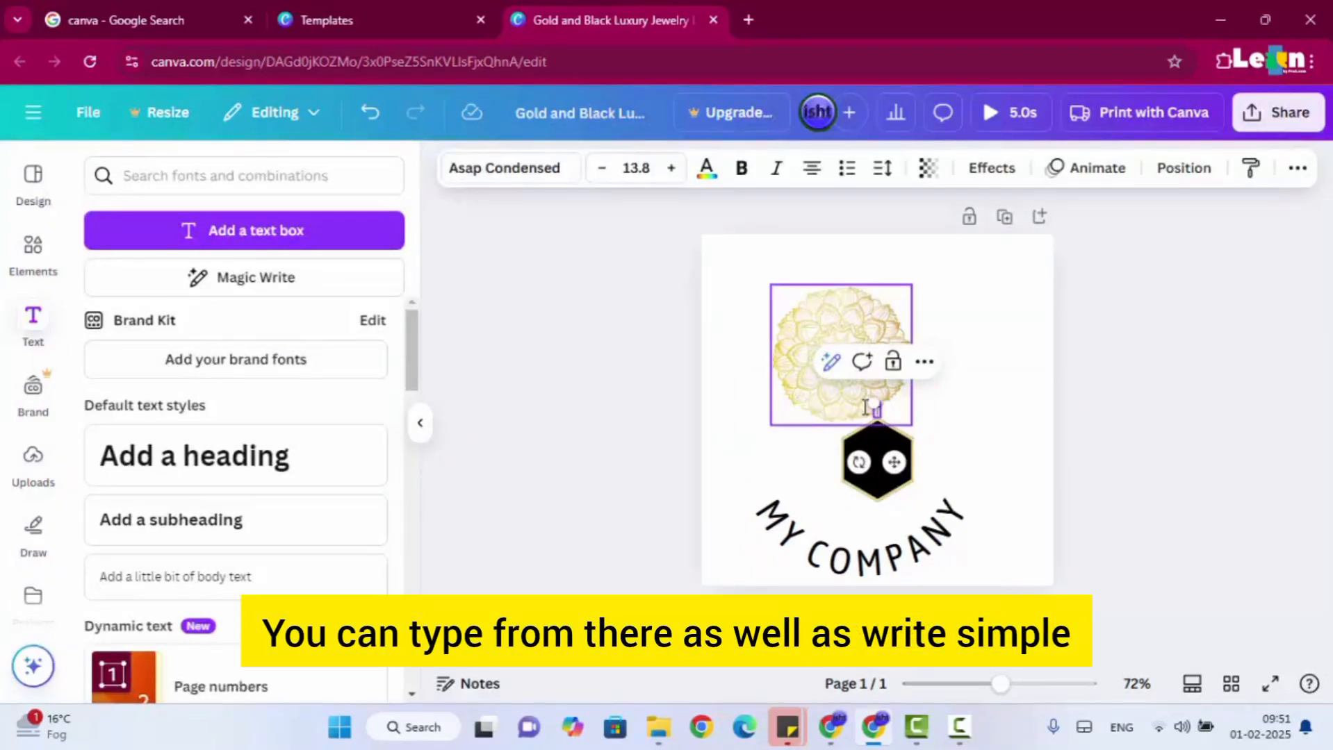
pyautogui.click(999, 460)
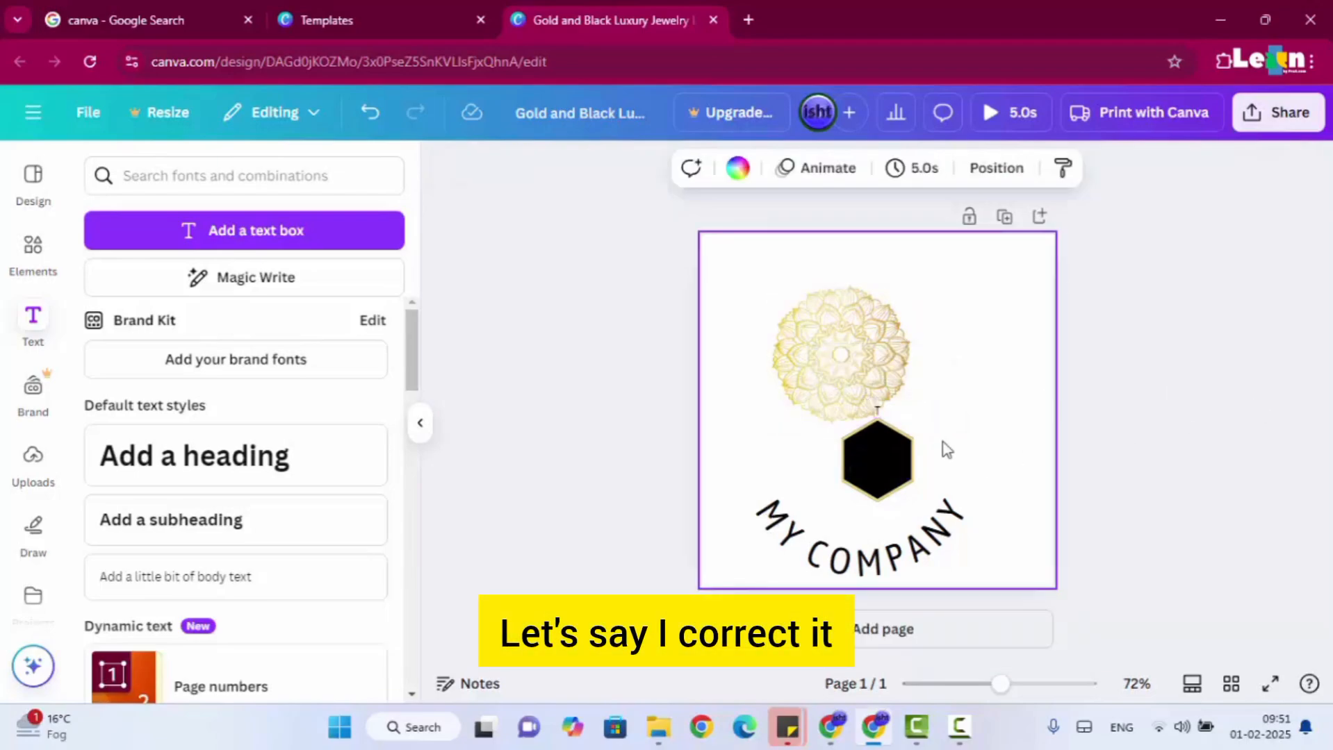
pyautogui.moveTo(877, 421); pyautogui.dragTo(955, 357)
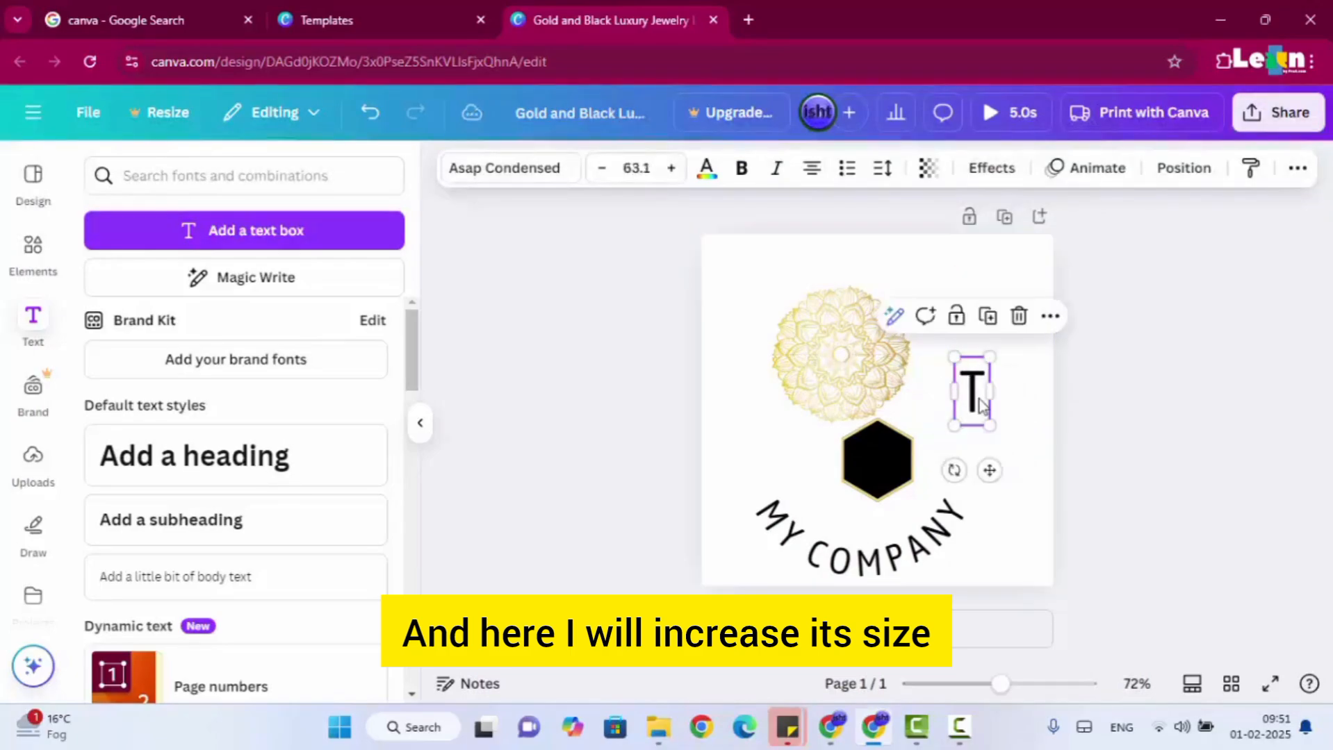
pyautogui.click(706, 169)
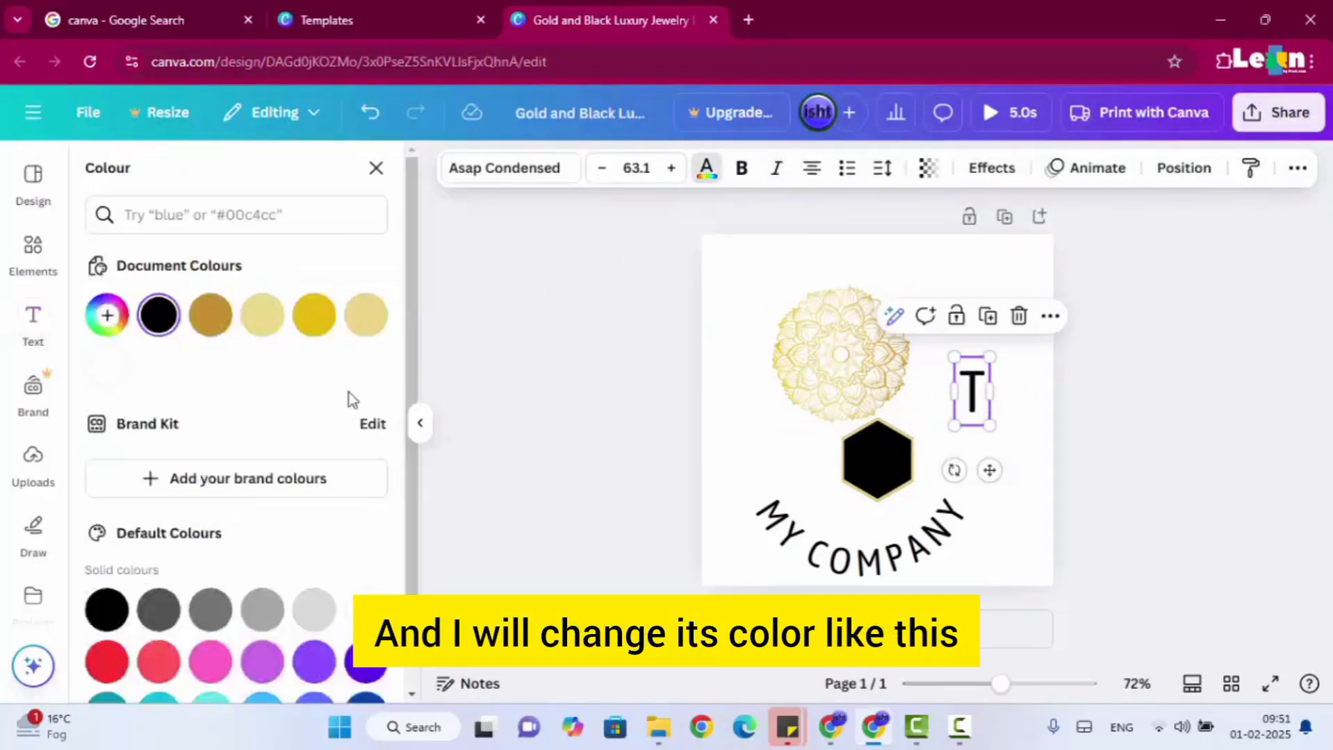
pyautogui.click(321, 328)
# Reassemble the logo with the hexagon centred on the mandala, the T inside it, and MY COMPANY curving around the emblem's lower edge.
pyautogui.moveTo(895, 452); pyautogui.dragTo(857, 355)
pyautogui.moveTo(973, 393); pyautogui.dragTo(843, 355)
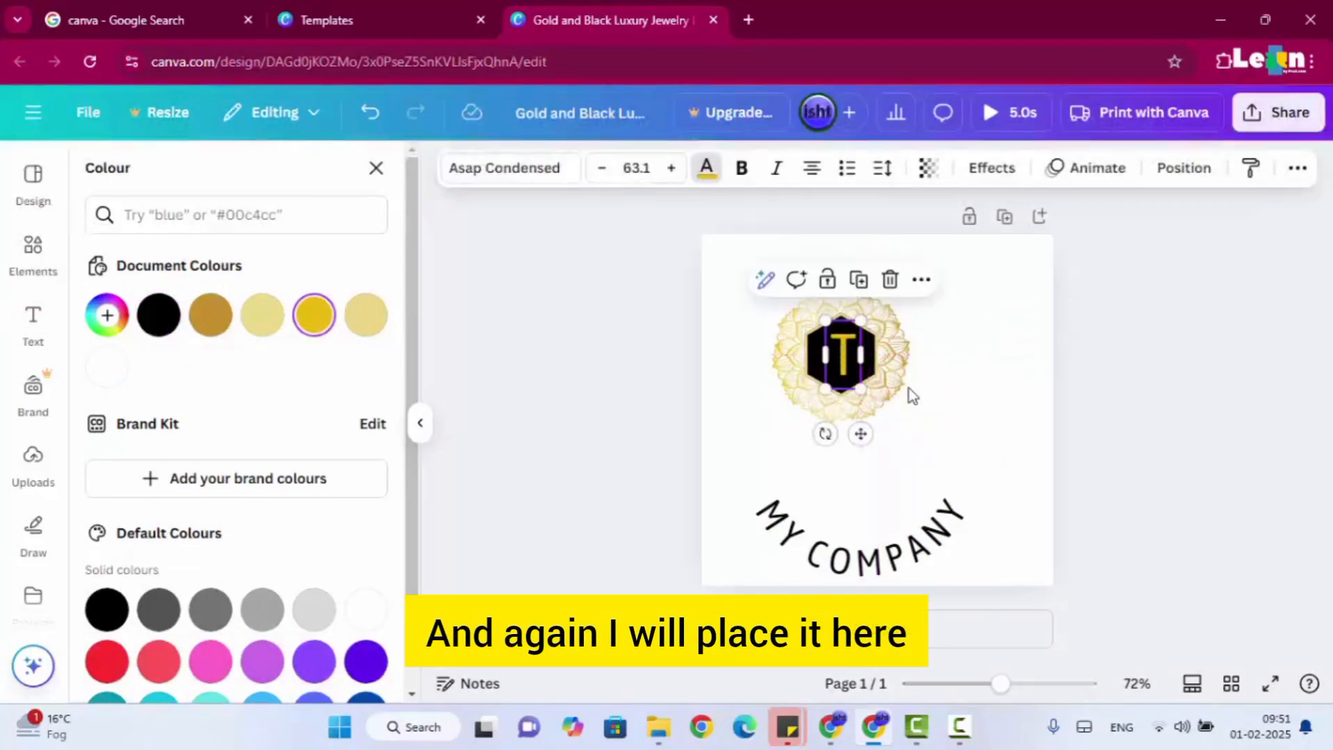
pyautogui.moveTo(873, 562); pyautogui.dragTo(855, 447)
pyautogui.click(1230, 404)
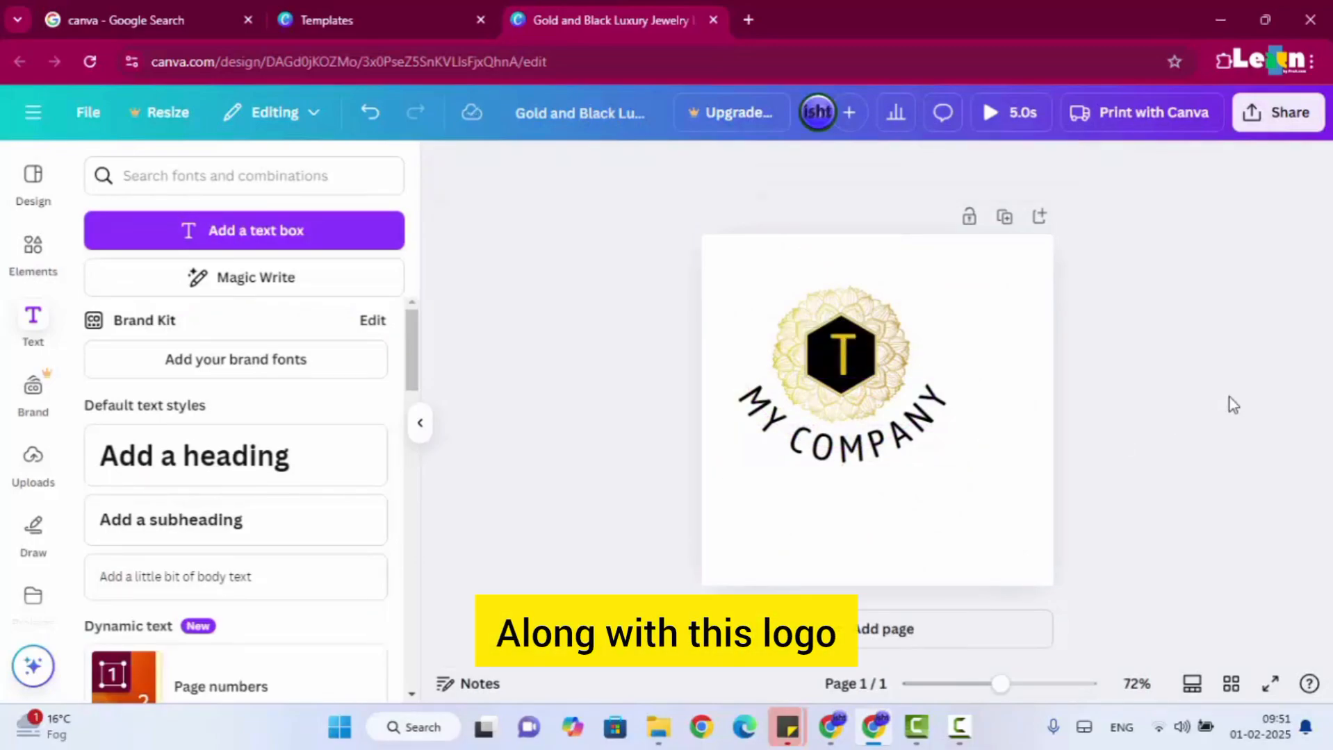
# Examine the position and arrangement options for the curved MY COMPANY text, and locate its Copy style tool.
pyautogui.click(903, 464)
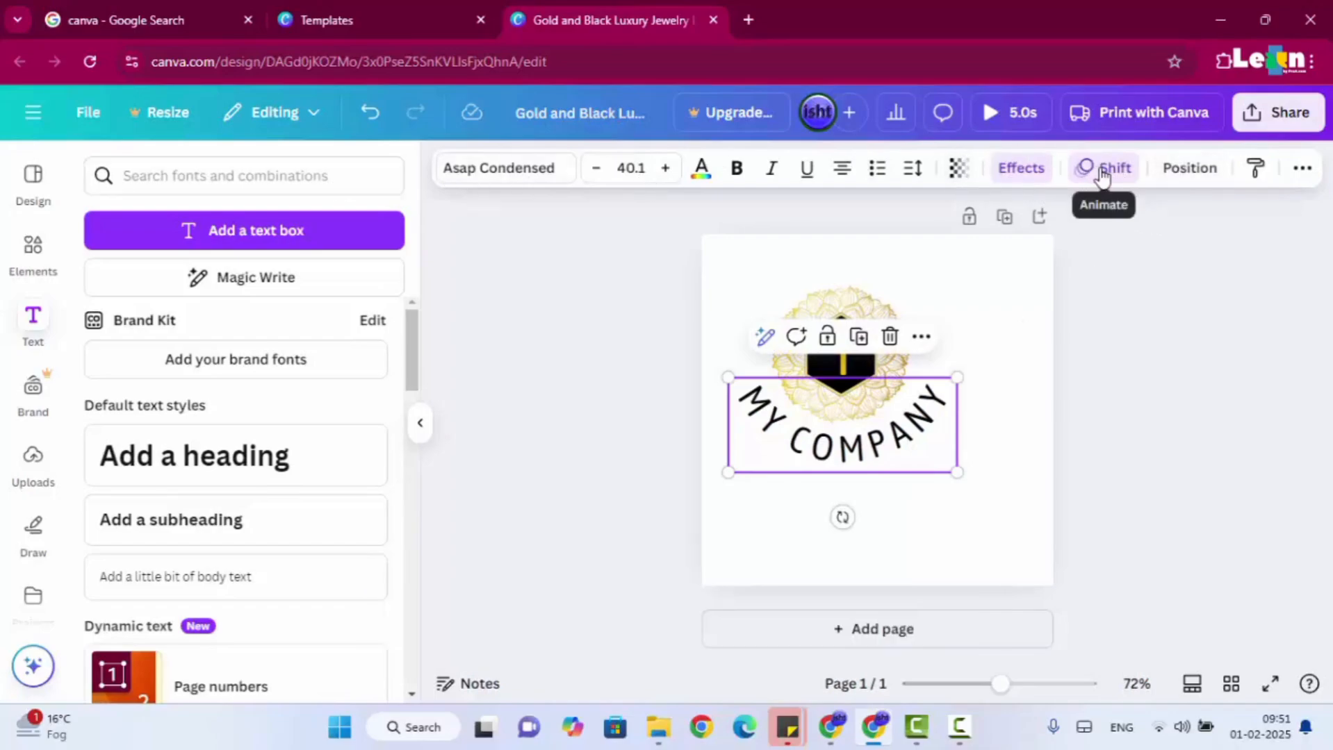
pyautogui.click(1185, 173)
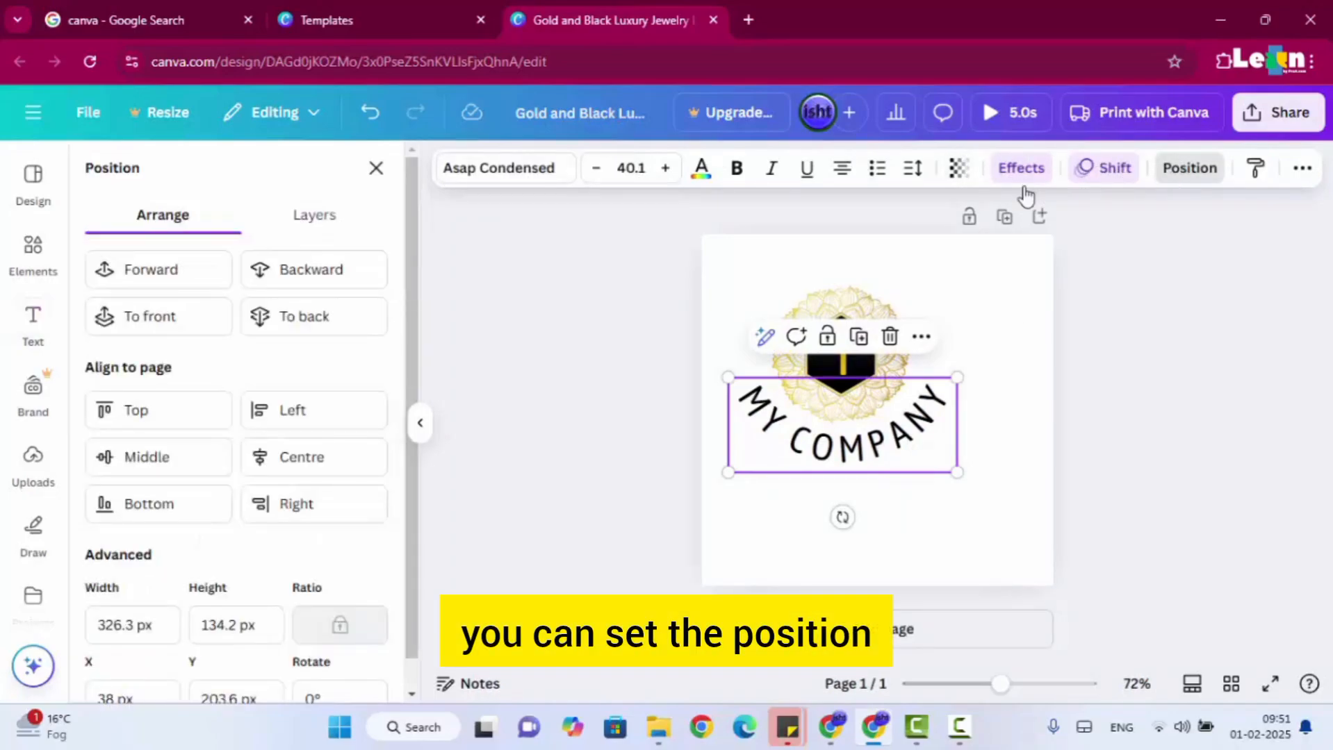
pyautogui.scroll(-1, 229, 509)
pyautogui.scroll(1, 229, 509)
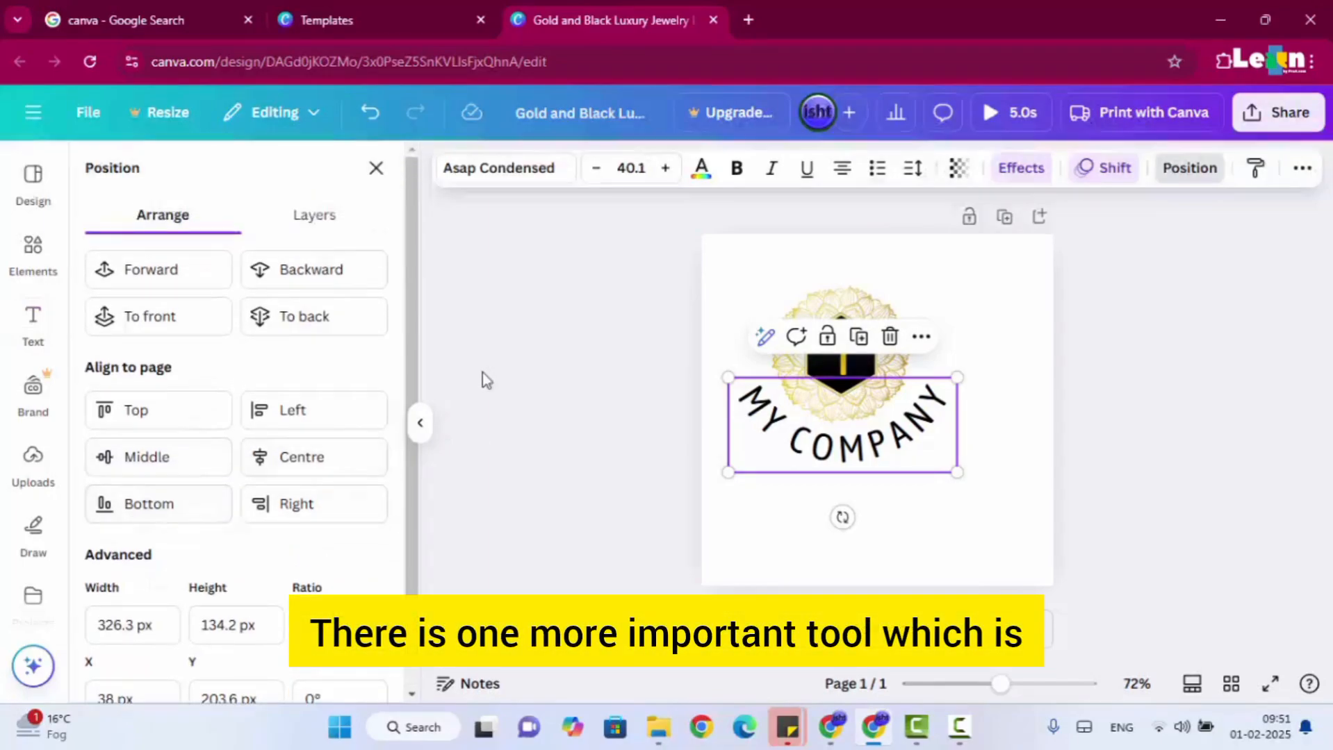
pyautogui.click(1199, 200)
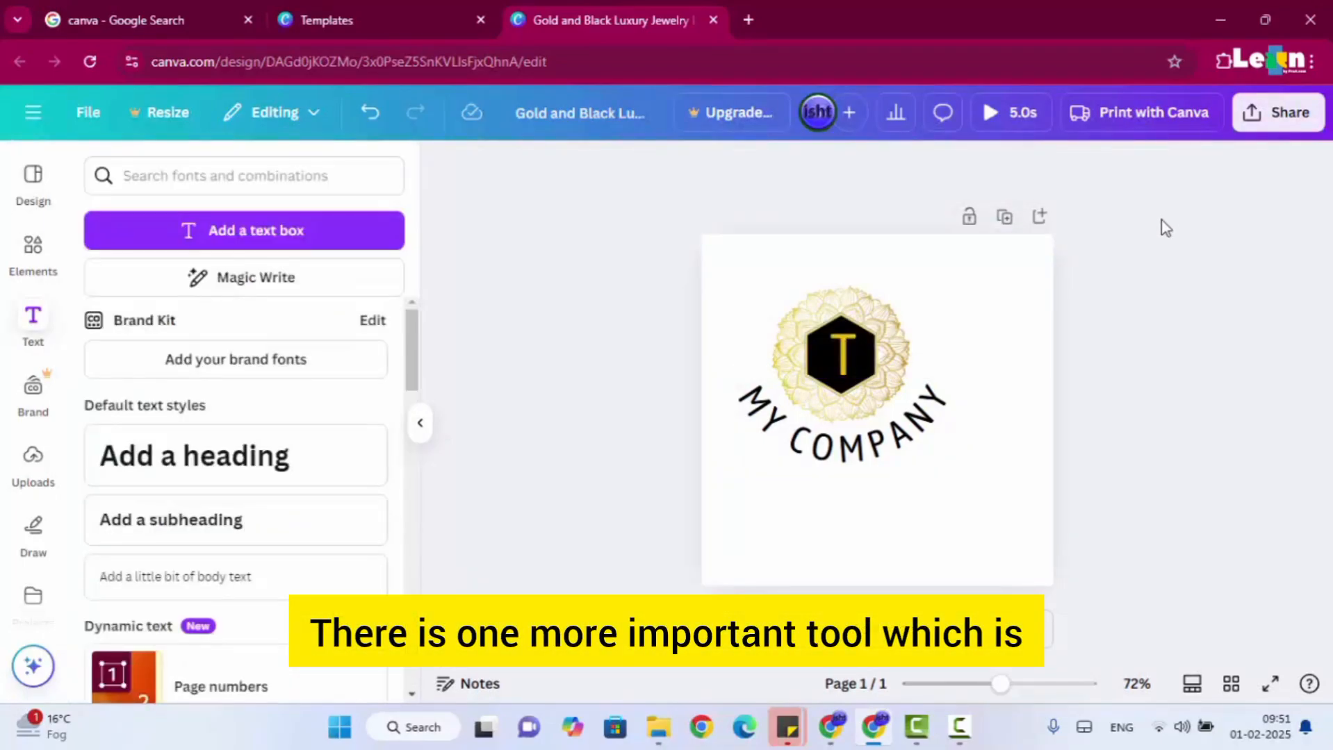
pyautogui.click(926, 419)
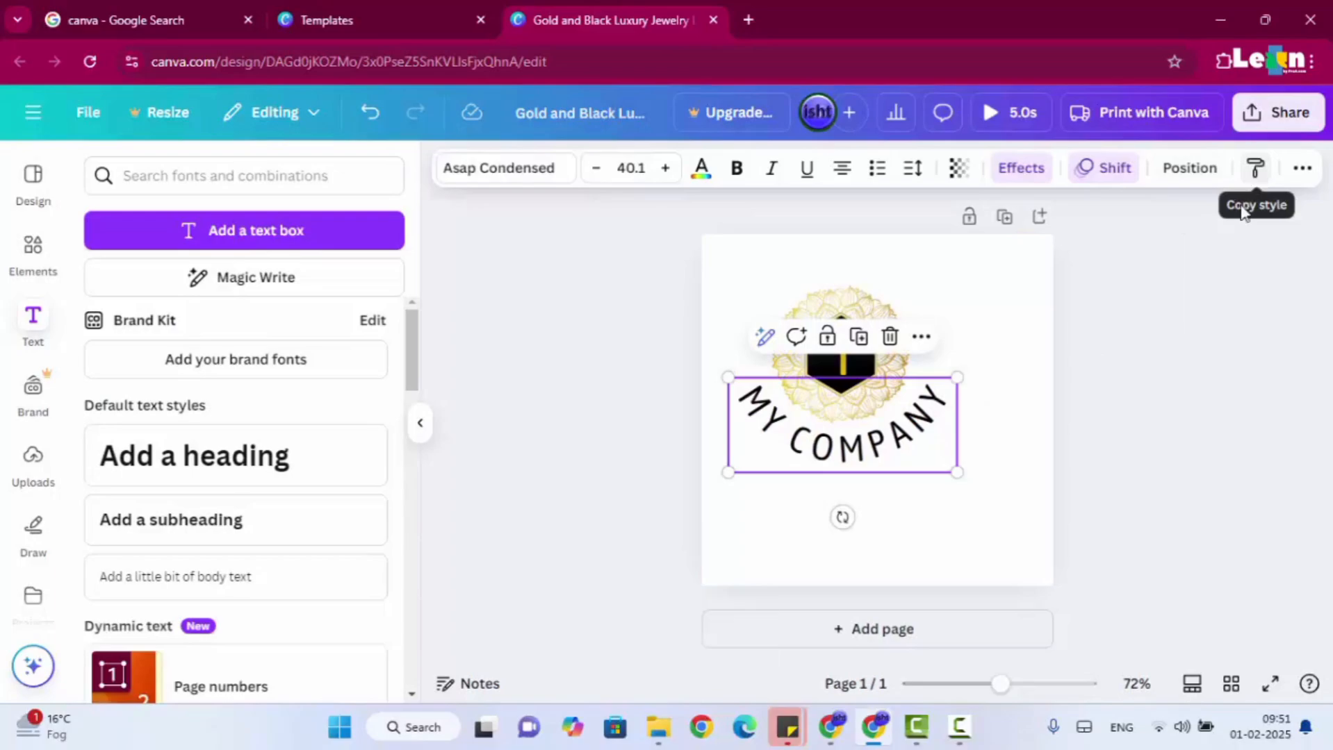
pyautogui.click(1155, 417)
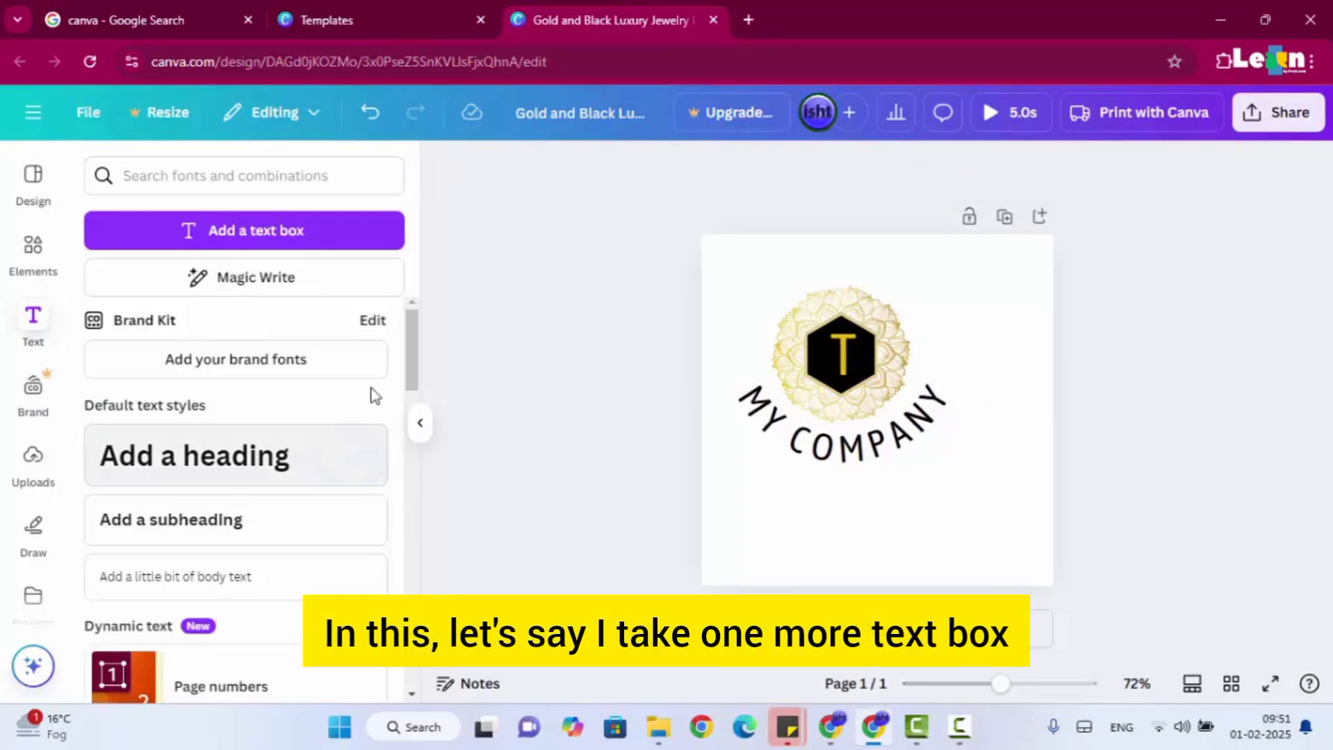
# Add a text box reading THIS IS SIMPLE TEXT below the curved company name.
pyautogui.click(314, 235)
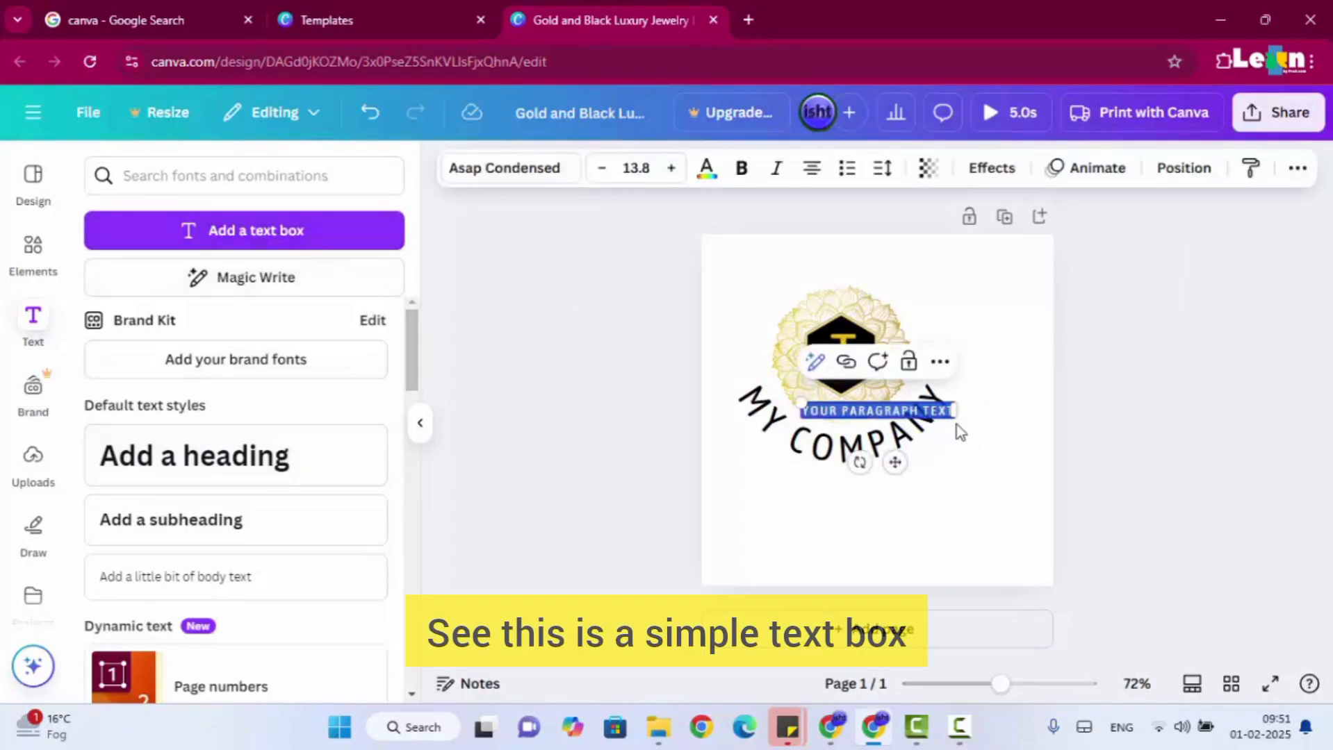
pyautogui.click(955, 431)
pyautogui.moveTo(870, 440); pyautogui.dragTo(869, 543)
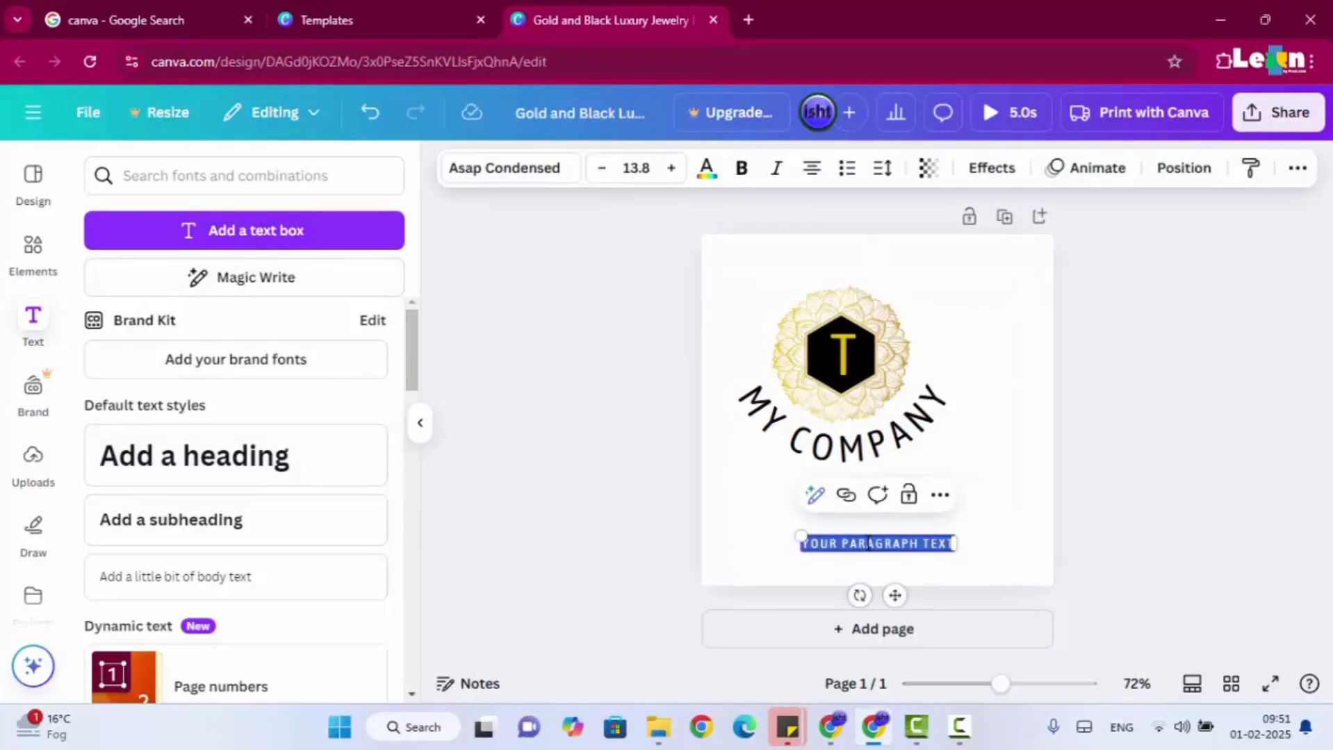
pyautogui.write('THIS IS SIM')
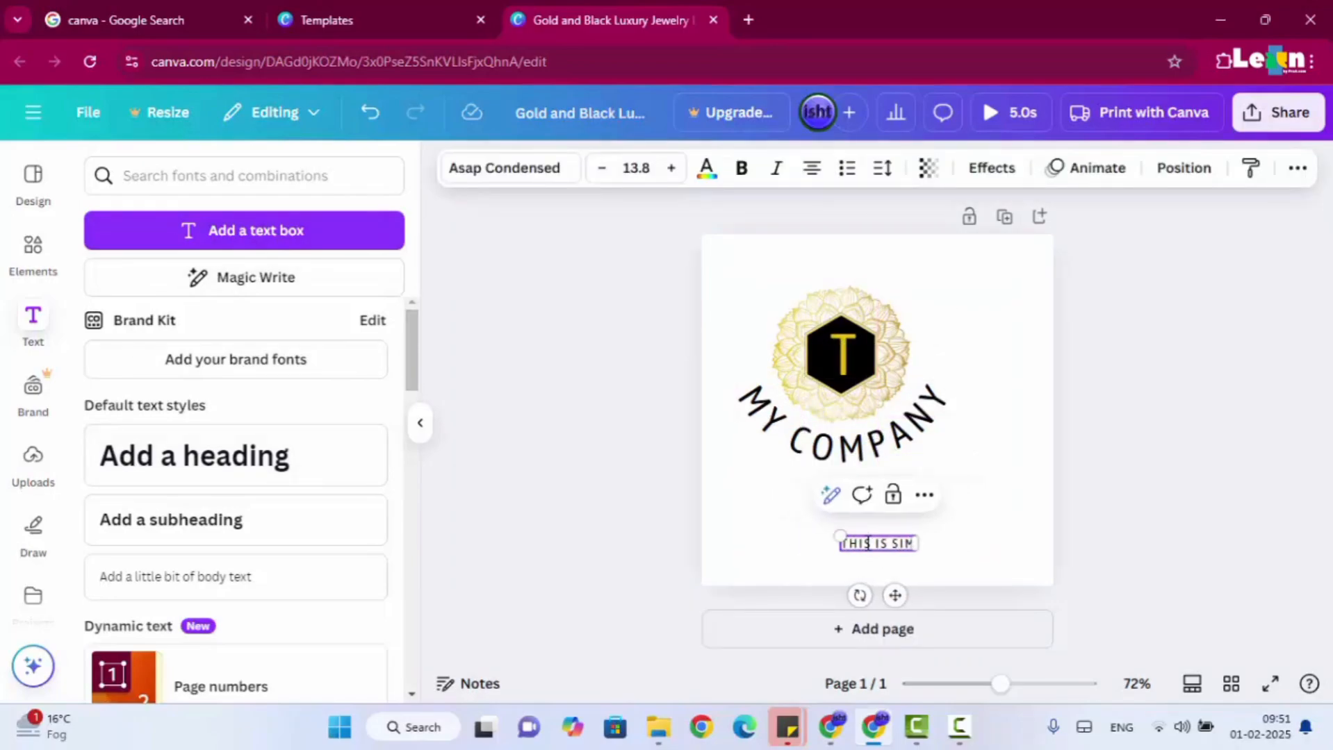
pyautogui.write('PLE TEXT')
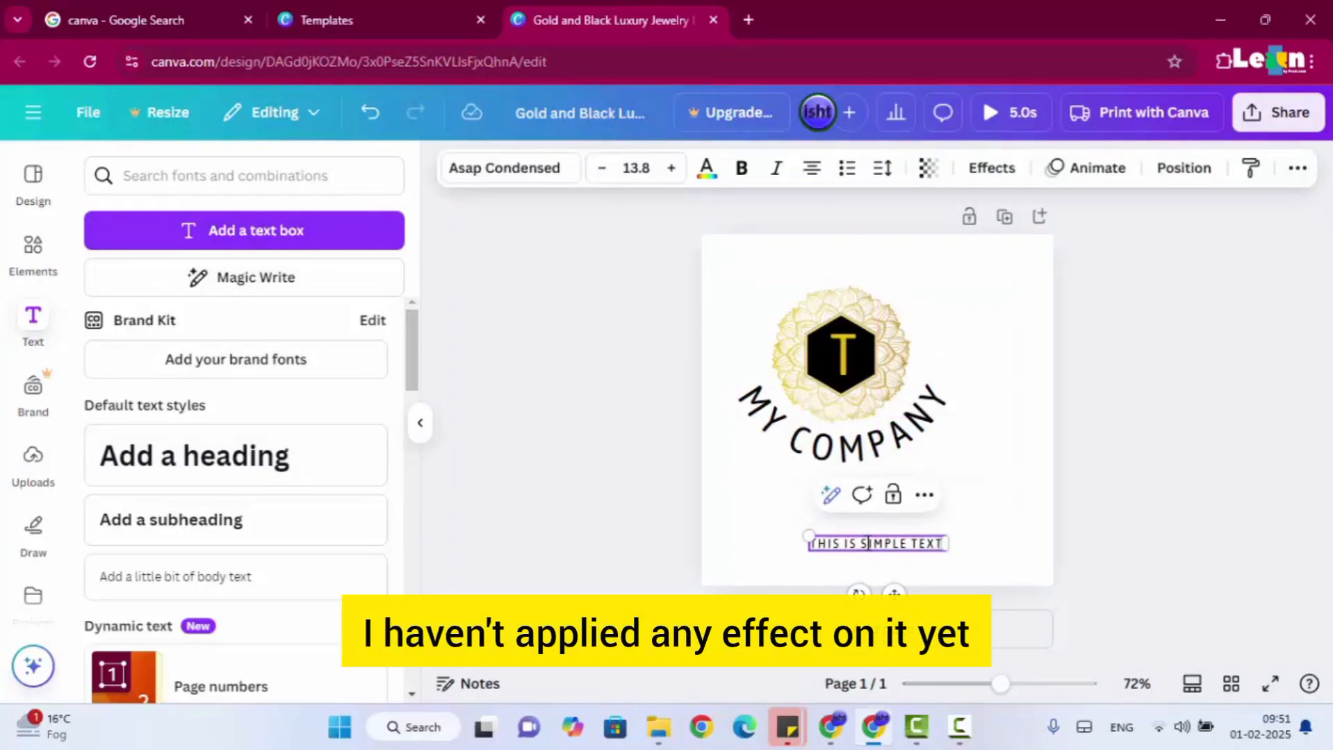
pyautogui.click(1131, 464)
# Shift the curved MY COMPANY text slightly and copy its style onto the THIS IS SIMPLE TEXT line.
pyautogui.click(878, 438)
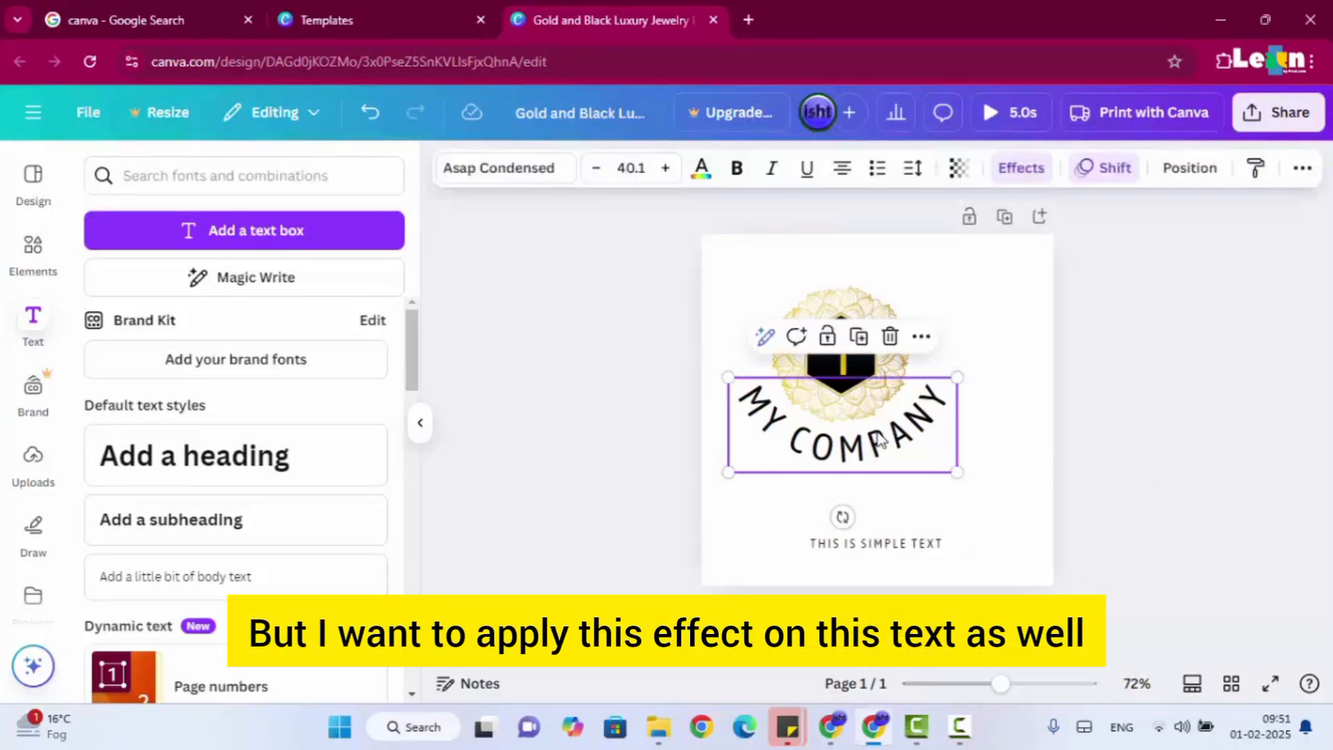
pyautogui.moveTo(878, 437); pyautogui.dragTo(904, 451)
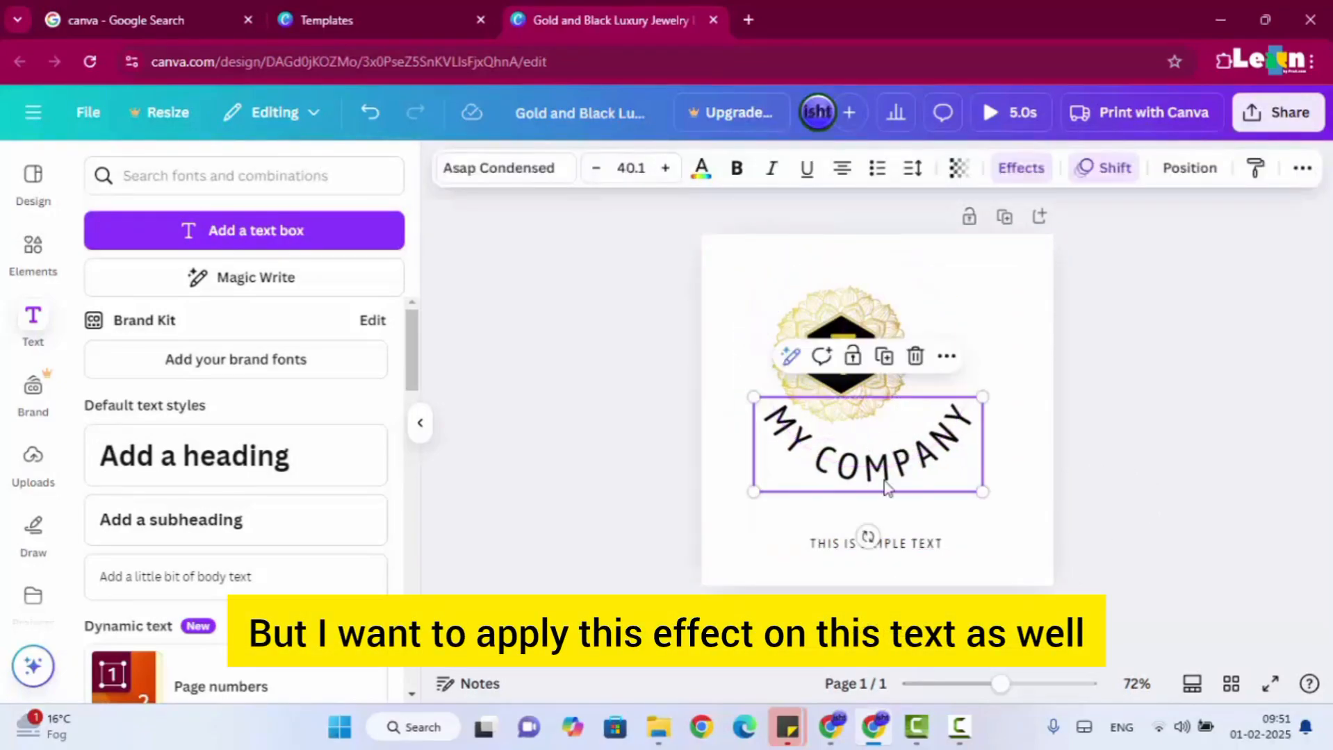
pyautogui.click(1280, 436)
pyautogui.click(972, 433)
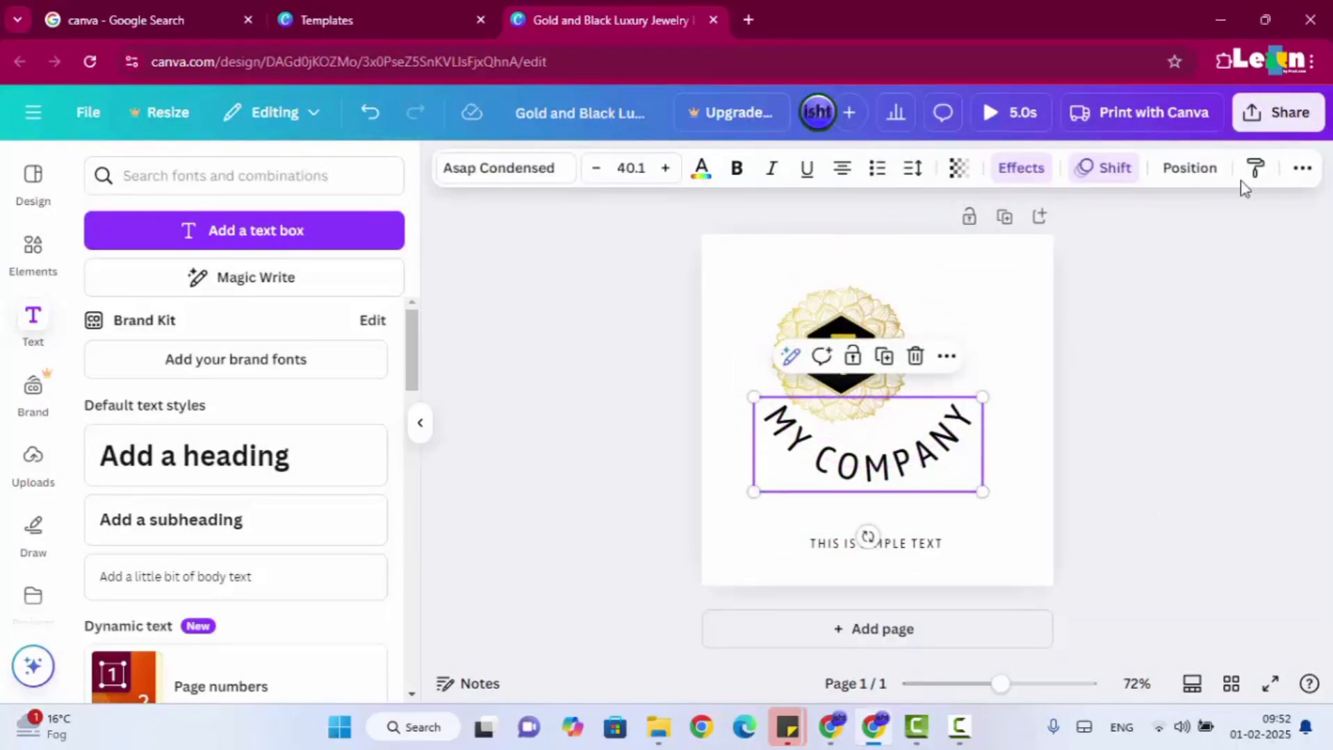
pyautogui.click(1263, 172)
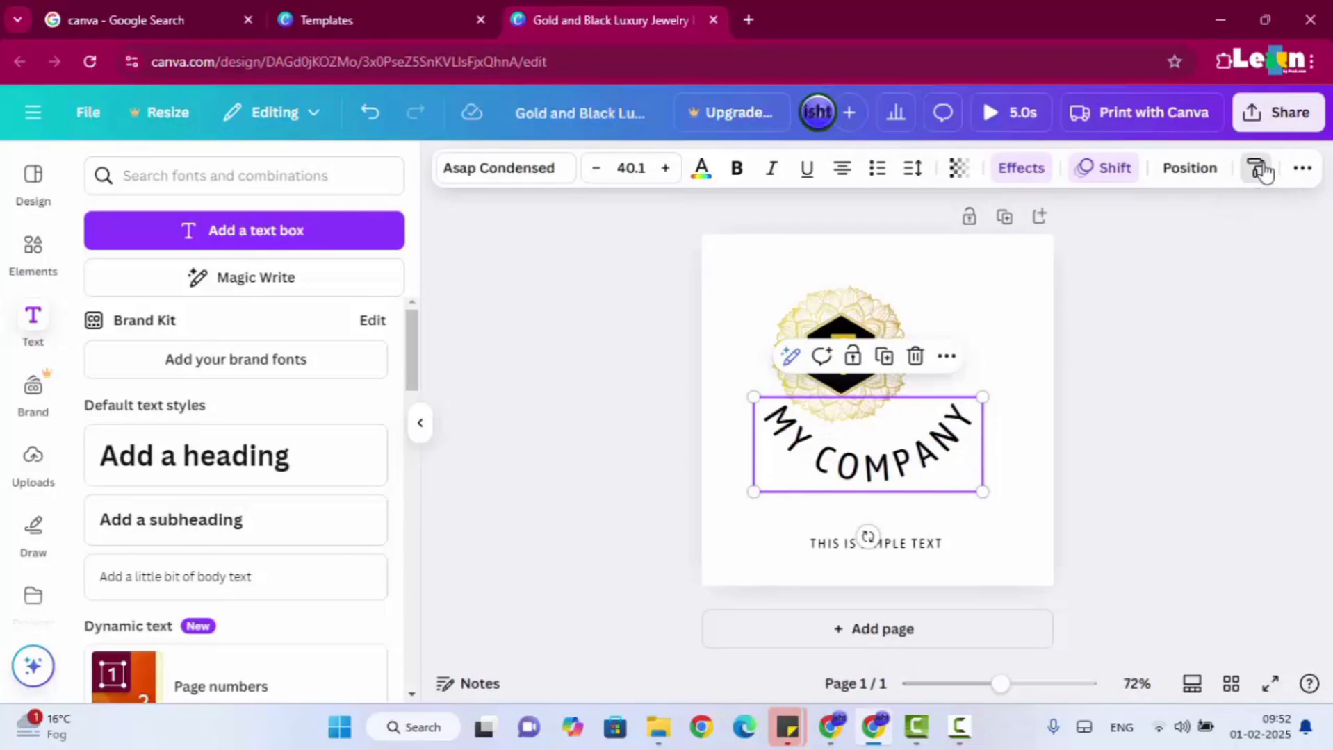
pyautogui.click(911, 543)
pyautogui.click(910, 543)
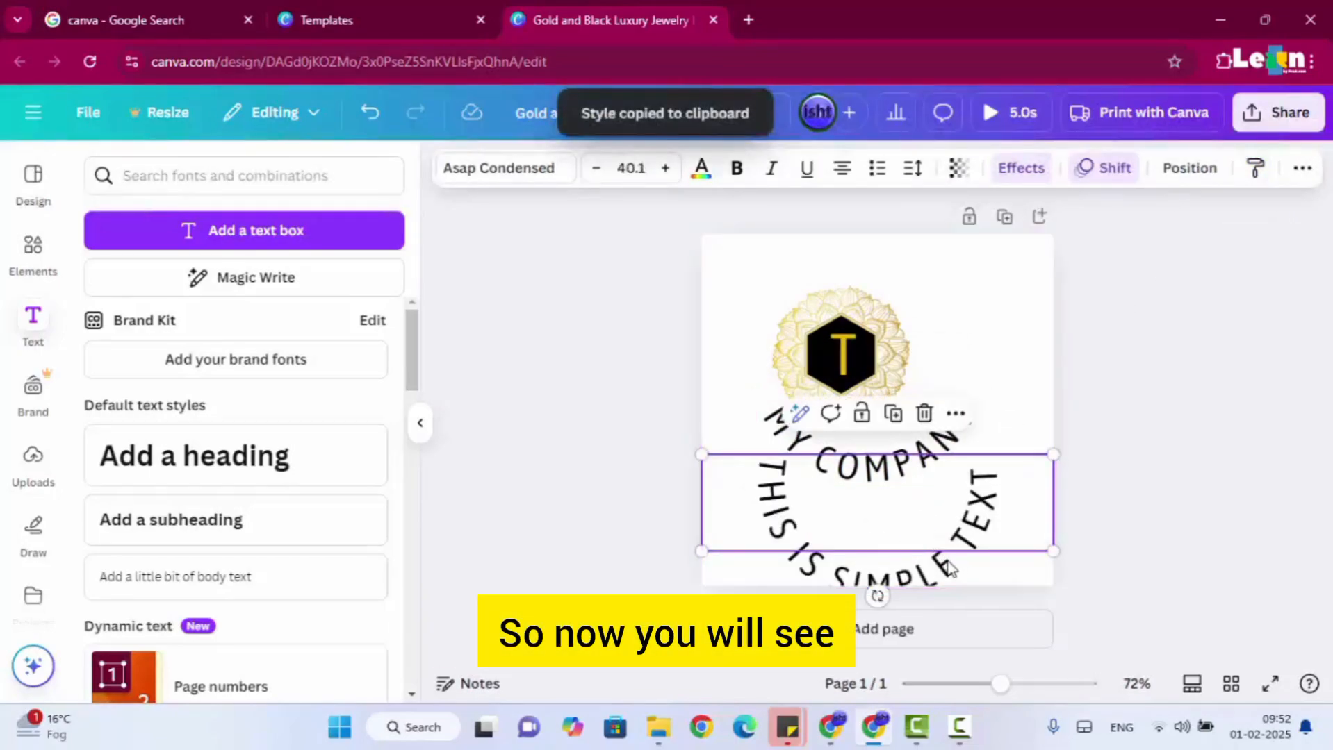
# Move MY COMPANY above the emblem and place the curved THIS IS SIMPLE TEXT around the emblem's lower edge.
pyautogui.click(965, 447)
pyautogui.moveTo(964, 448); pyautogui.dragTo(966, 258)
pyautogui.click(1004, 528)
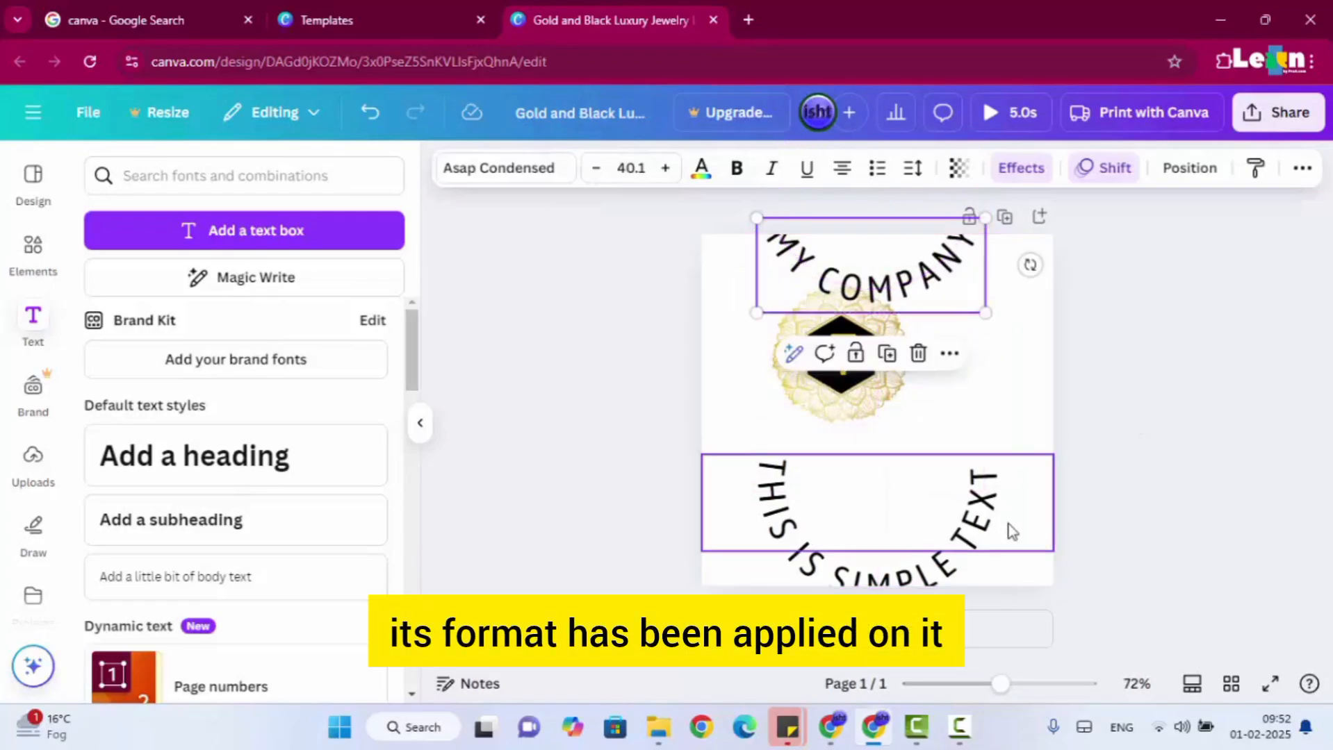
pyautogui.moveTo(998, 526); pyautogui.dragTo(961, 384)
pyautogui.click(1170, 406)
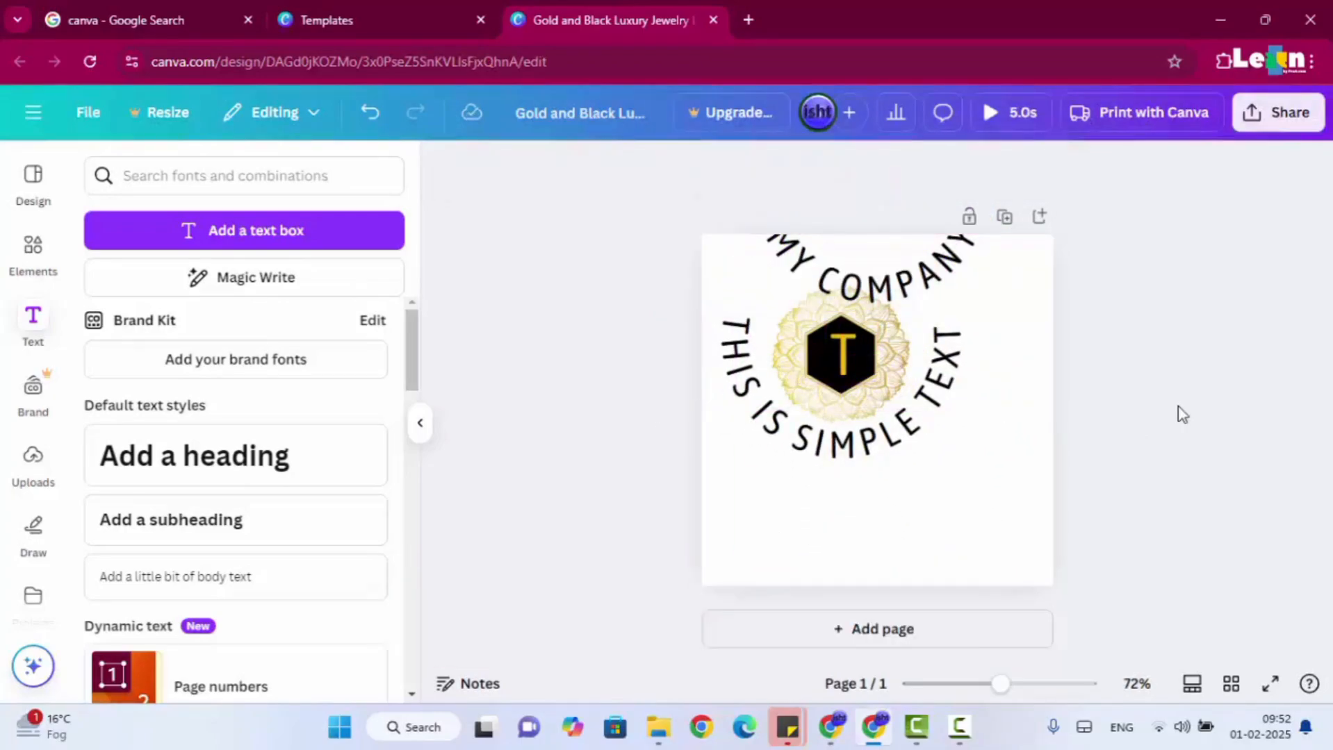
# Undo the added text and recent repositioning, stepping back and forward to the assembled T emblem with curved MY COMPANY below.
pyautogui.hotkey('ctrl', 'z')
pyautogui.hotkey('ctrl', 'z')
pyautogui.hotkey('ctrl', 'z')
pyautogui.hotkey('ctrl', 'z')
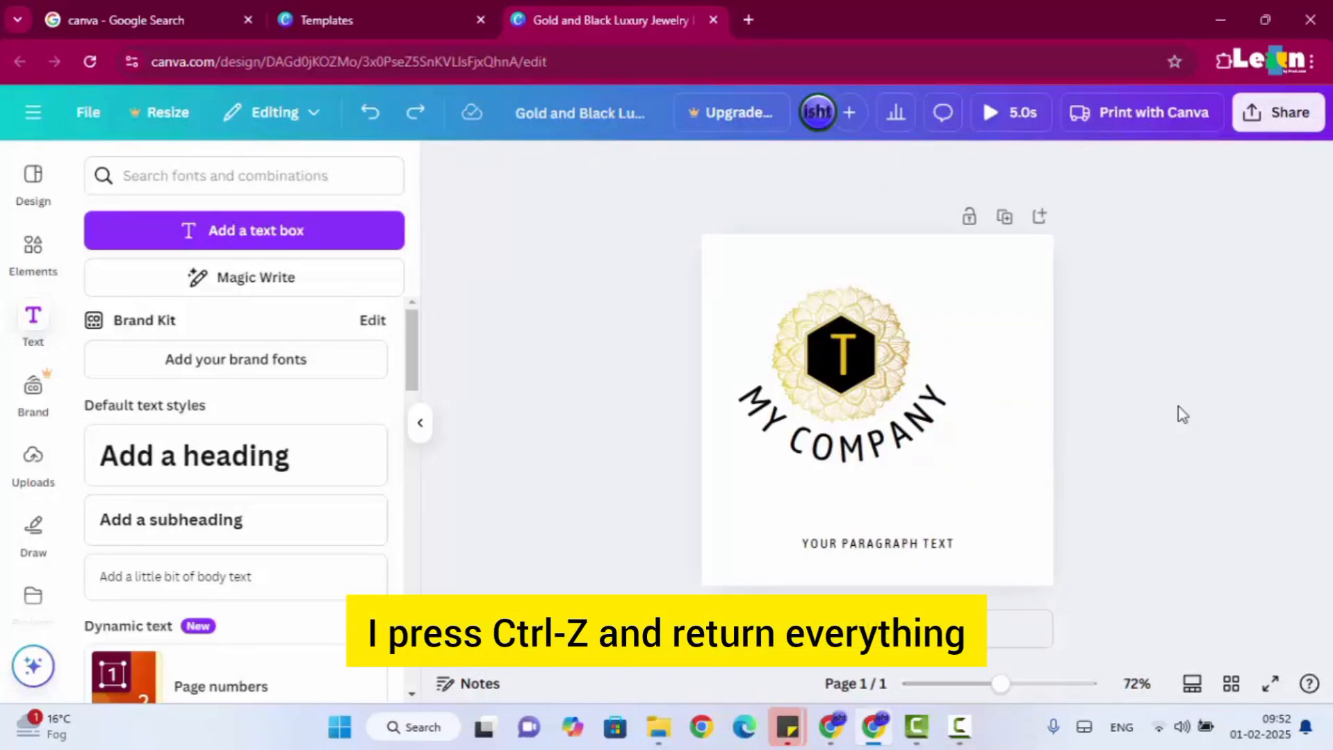
pyautogui.hotkey('ctrl', 'z')
pyautogui.hotkey('ctrl', 'z')
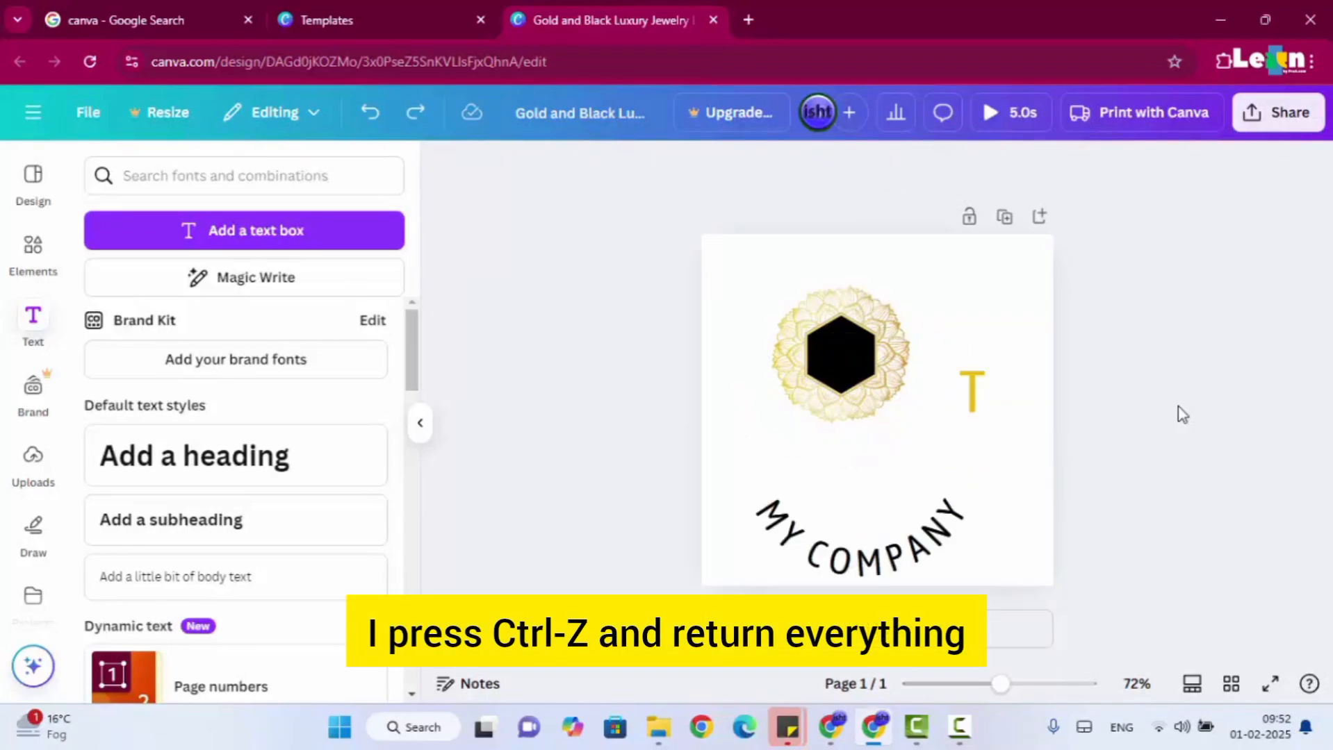
pyautogui.hotkey('ctrl', 'z')
pyautogui.hotkey('ctrl', 'z')
pyautogui.hotkey('ctrl', 'y')
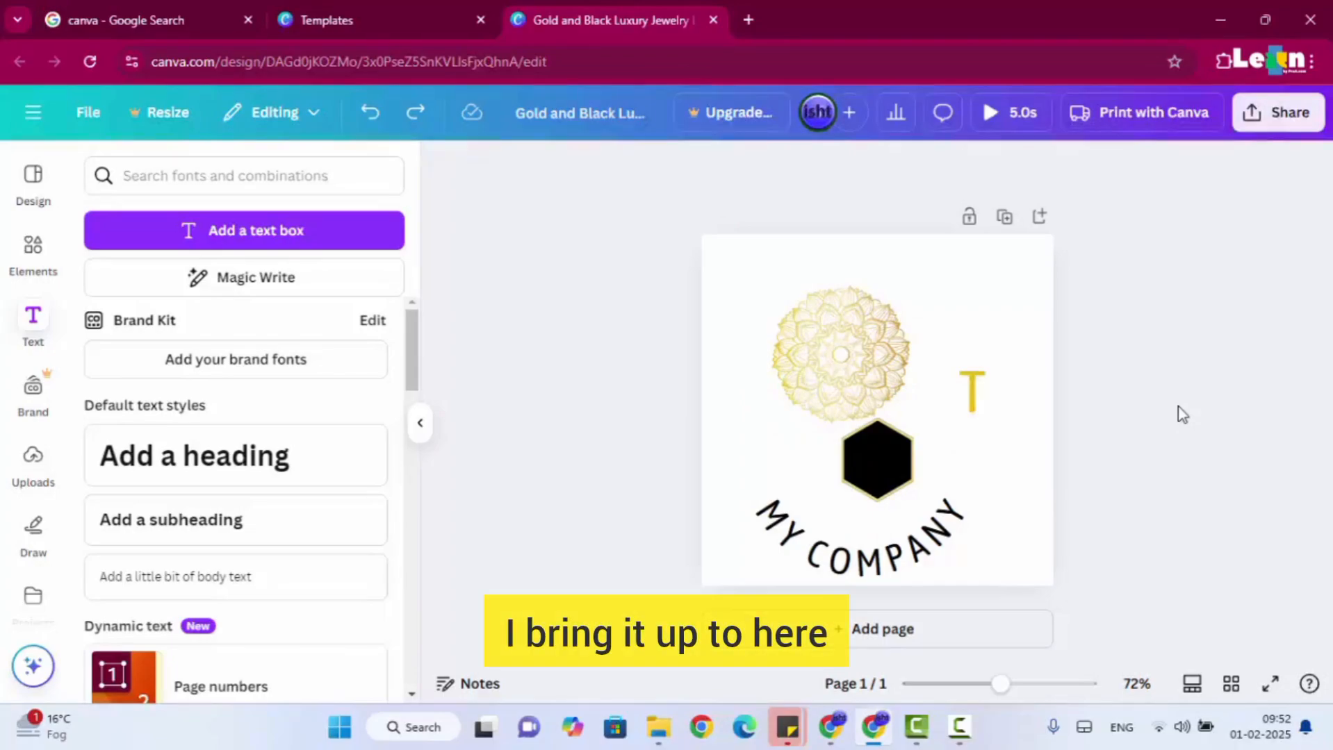
pyautogui.hotkey('ctrl', 'y')
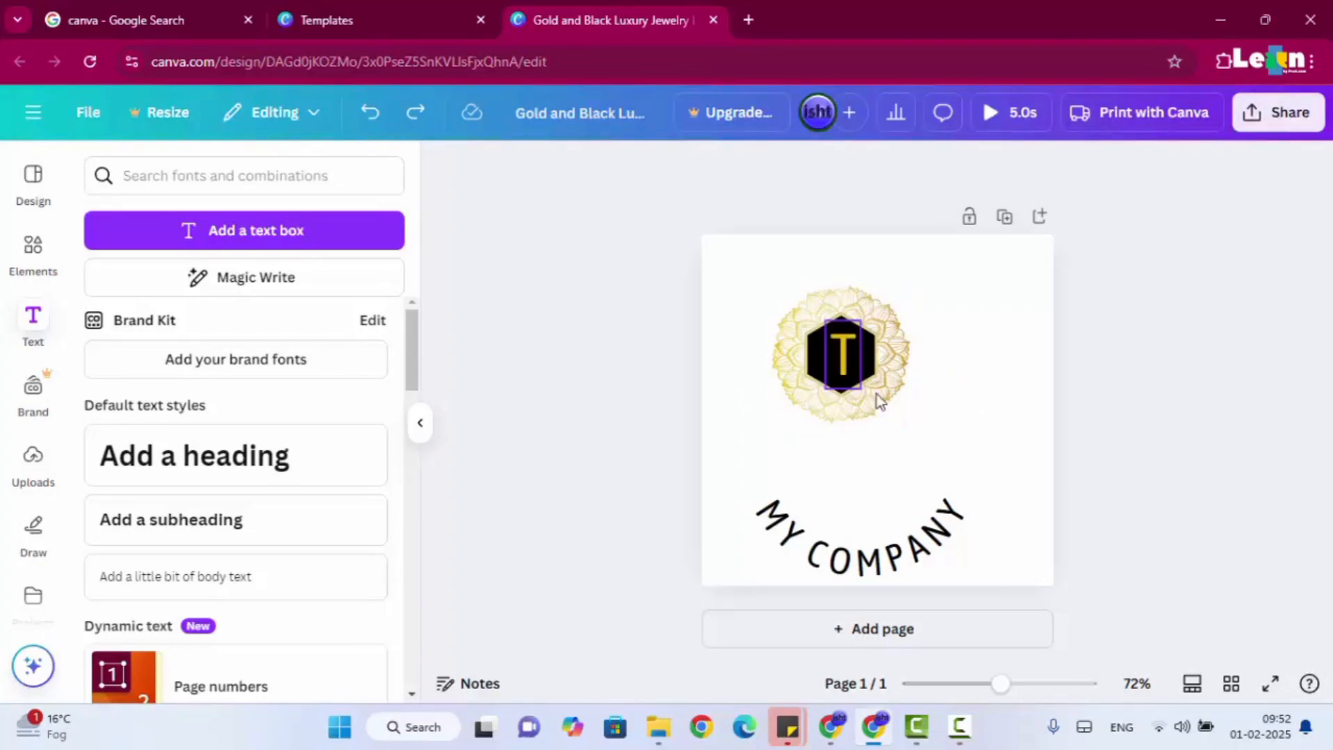
# Select the flower ornament, black hexagon and letter T together and move them to the horizontal middle of the page.
pyautogui.click(757, 284)
pyautogui.moveTo(743, 274); pyautogui.dragTo(953, 452)
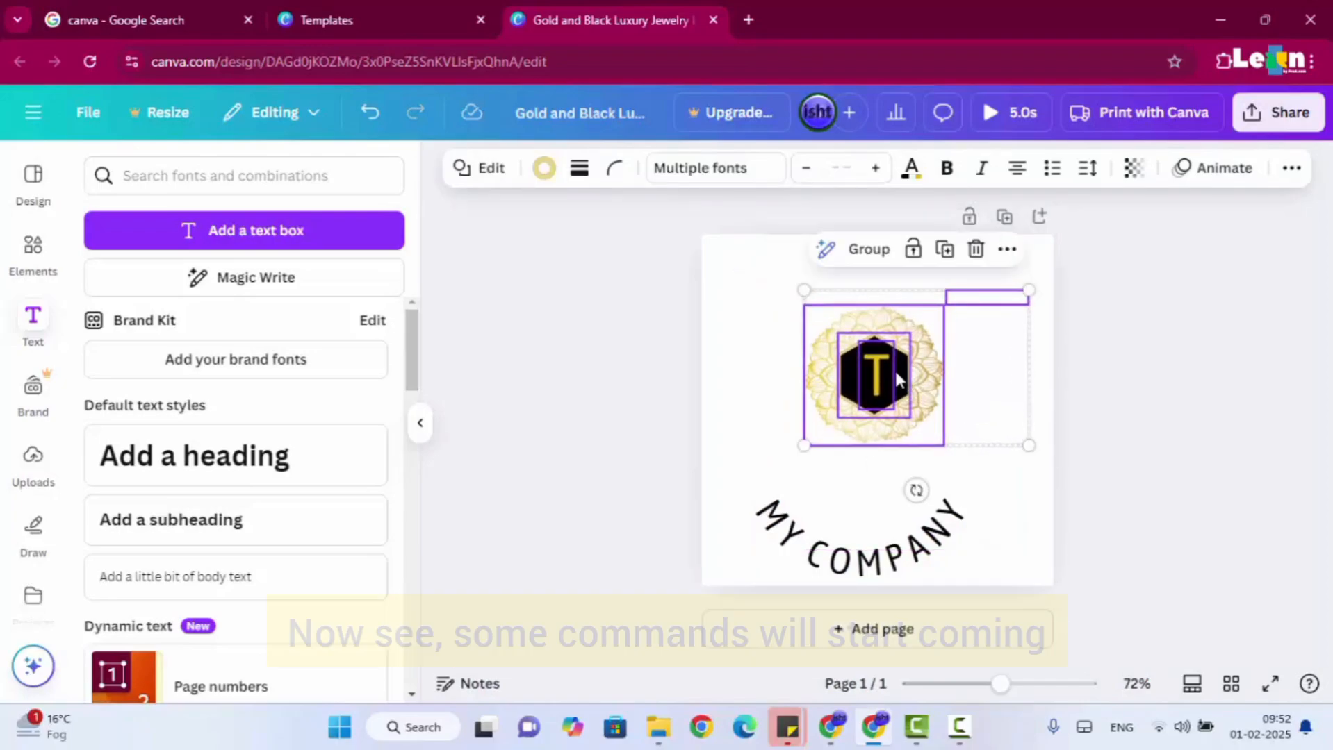
pyautogui.click(747, 295)
pyautogui.moveTo(747, 295); pyautogui.dragTo(968, 460)
pyautogui.click(1152, 457)
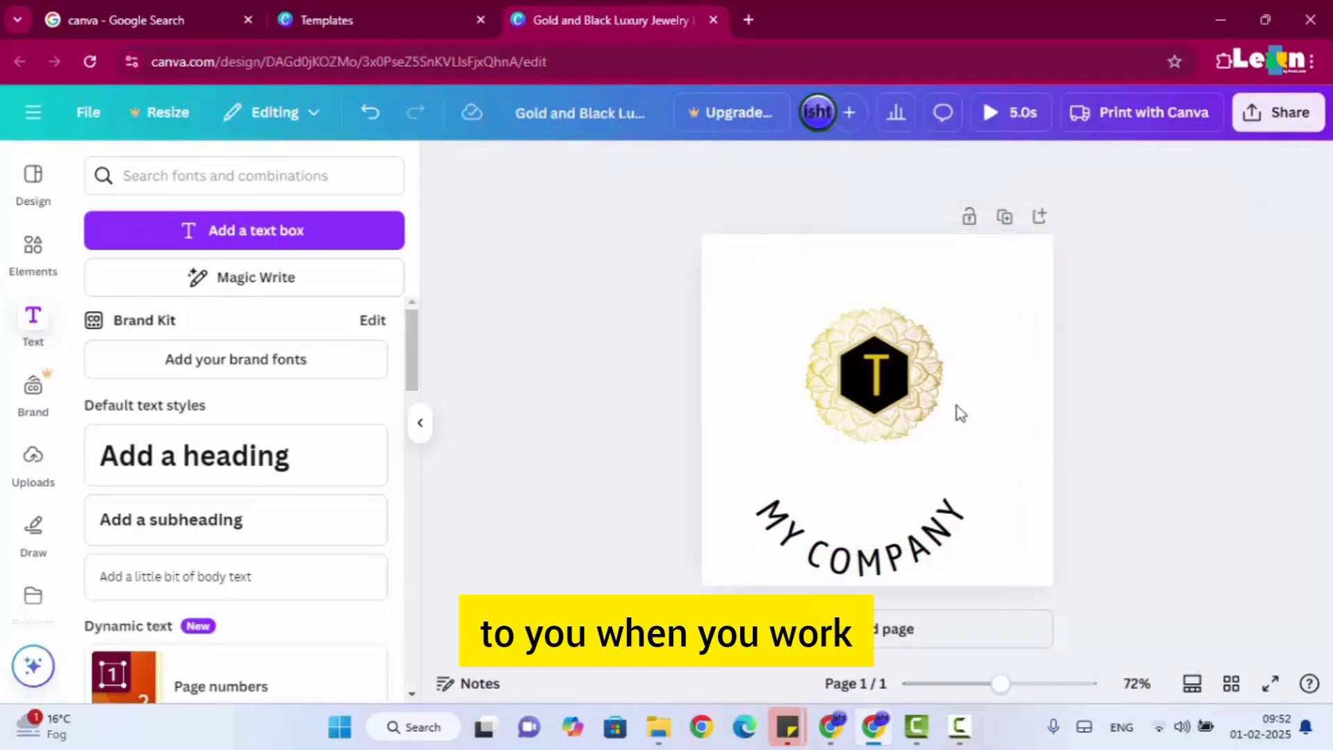
# Group the flower ornament, black hexagon and letter T into one emblem.
pyautogui.moveTo(792, 302); pyautogui.dragTo(949, 465)
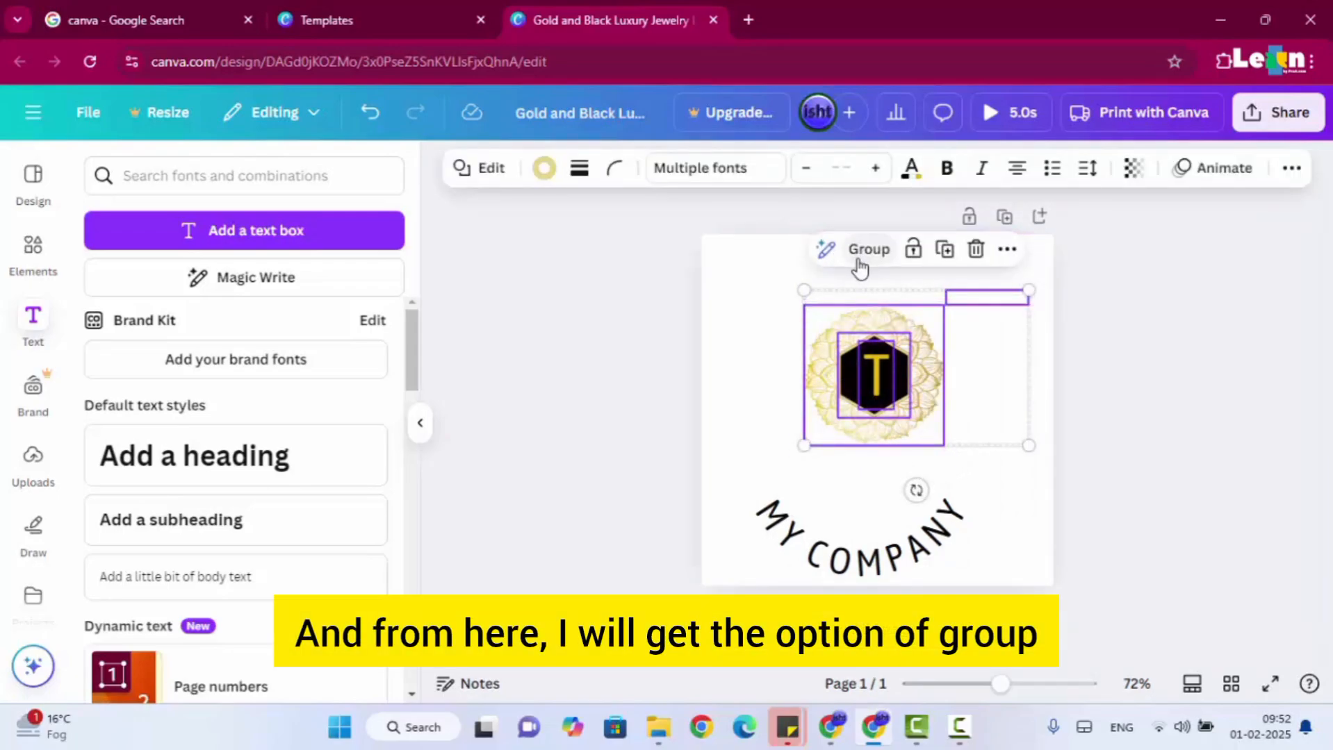
pyautogui.rightClick(853, 358)
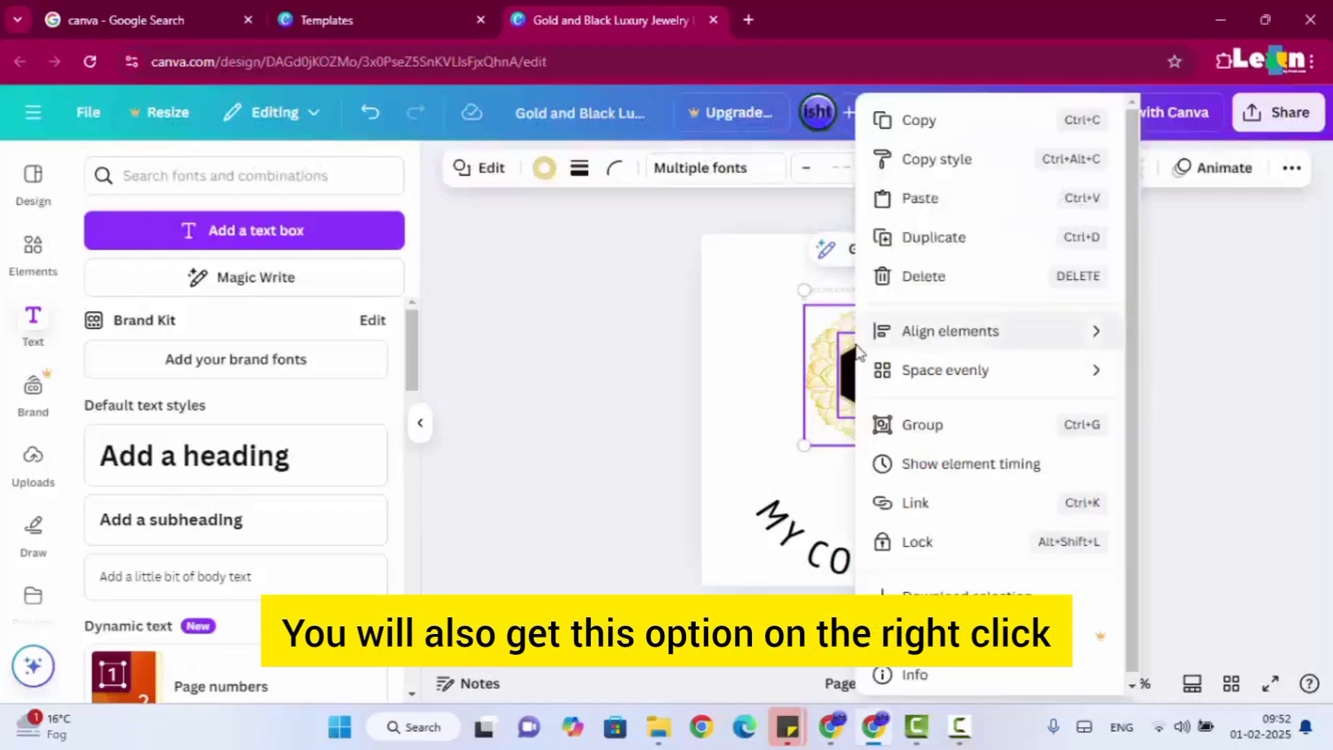
pyautogui.click(935, 426)
pyautogui.click(1184, 379)
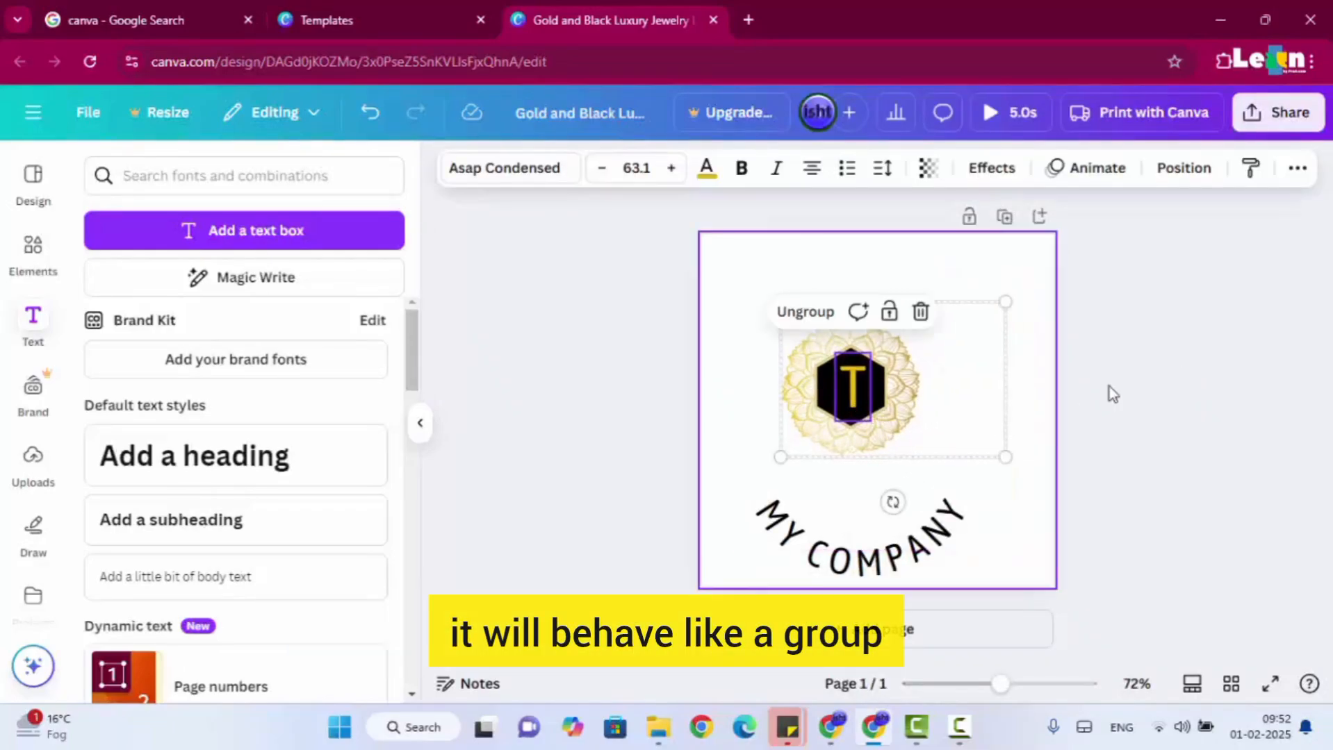
# Move the grouped emblem as one object to the centre of the page, above the MY COMPANY text.
pyautogui.click(1108, 387)
pyautogui.click(910, 396)
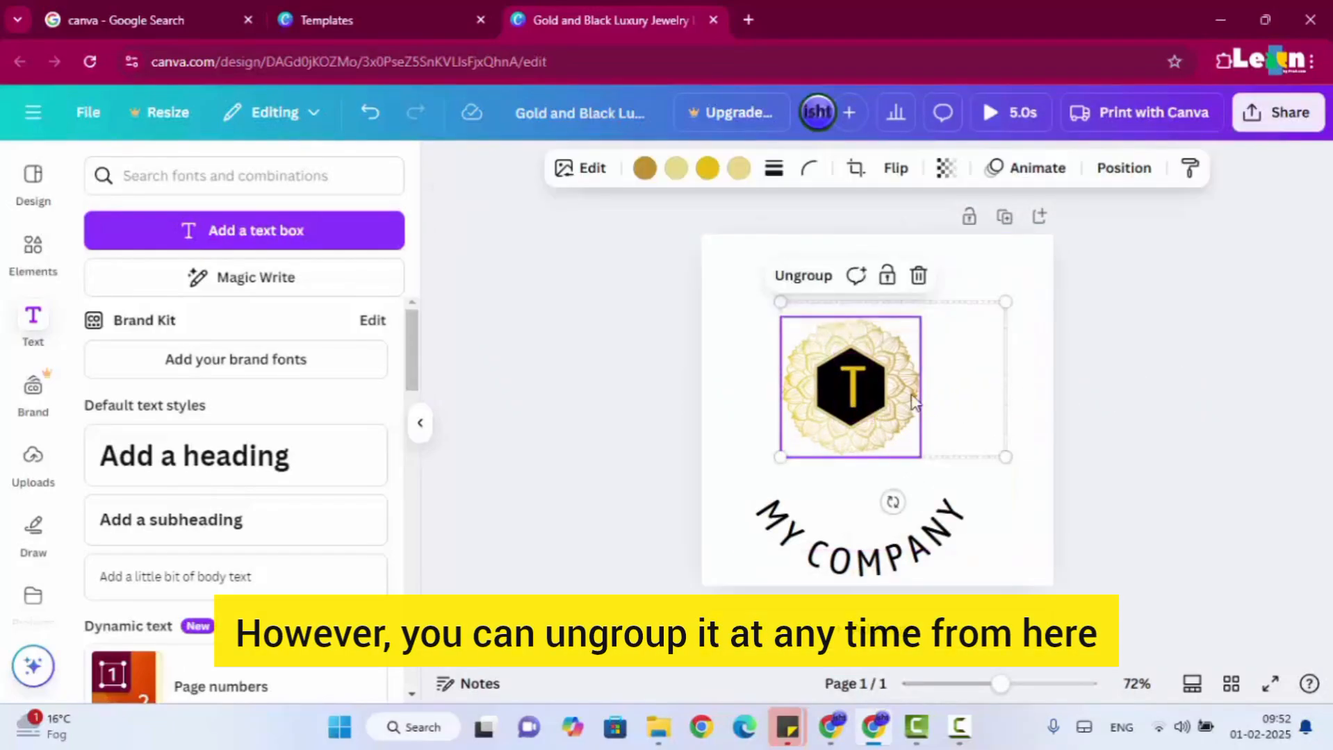
pyautogui.click(1195, 376)
pyautogui.moveTo(834, 426)
pyautogui.mouseDown()
pyautogui.moveTo(836, 442)
pyautogui.moveTo(854, 441)
pyautogui.mouseUp()
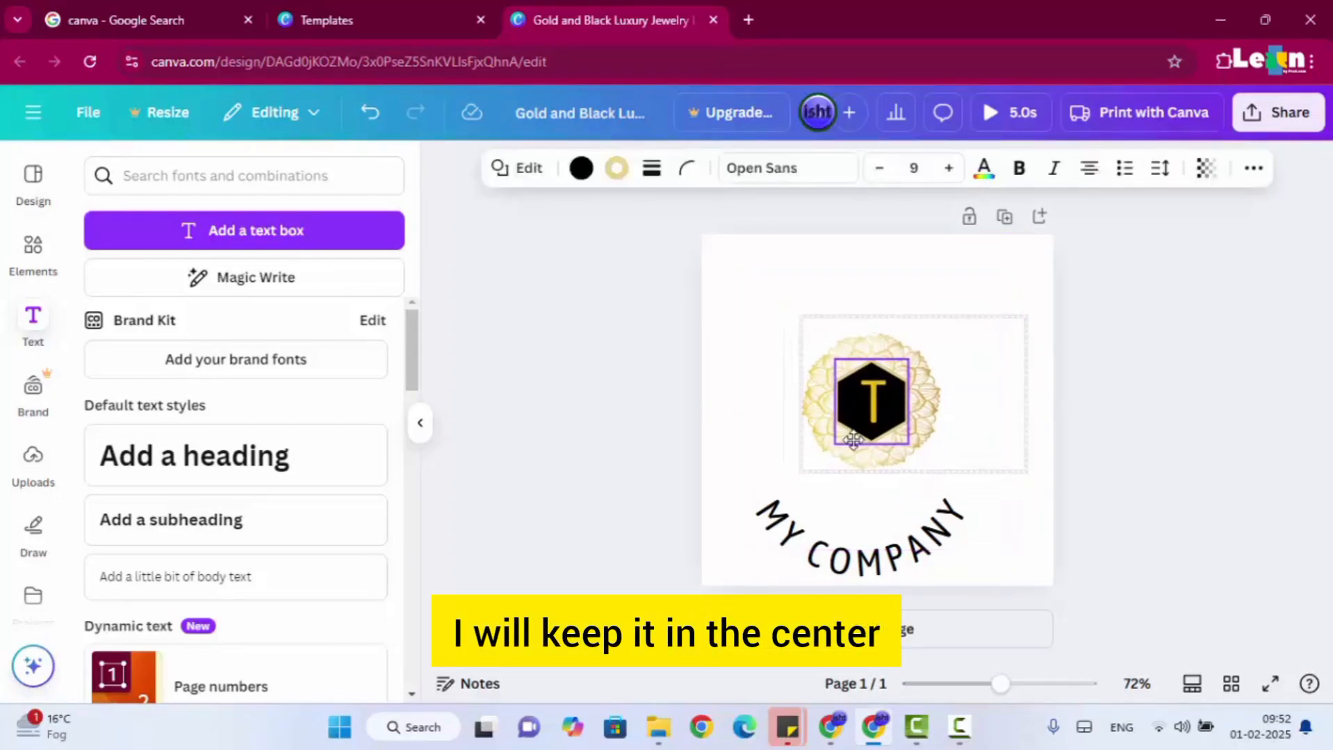
# Move the curved MY COMPANY text up so it wraps around the emblem's lower edge, centred on the page.
pyautogui.click(919, 549)
pyautogui.moveTo(919, 549); pyautogui.dragTo(938, 485)
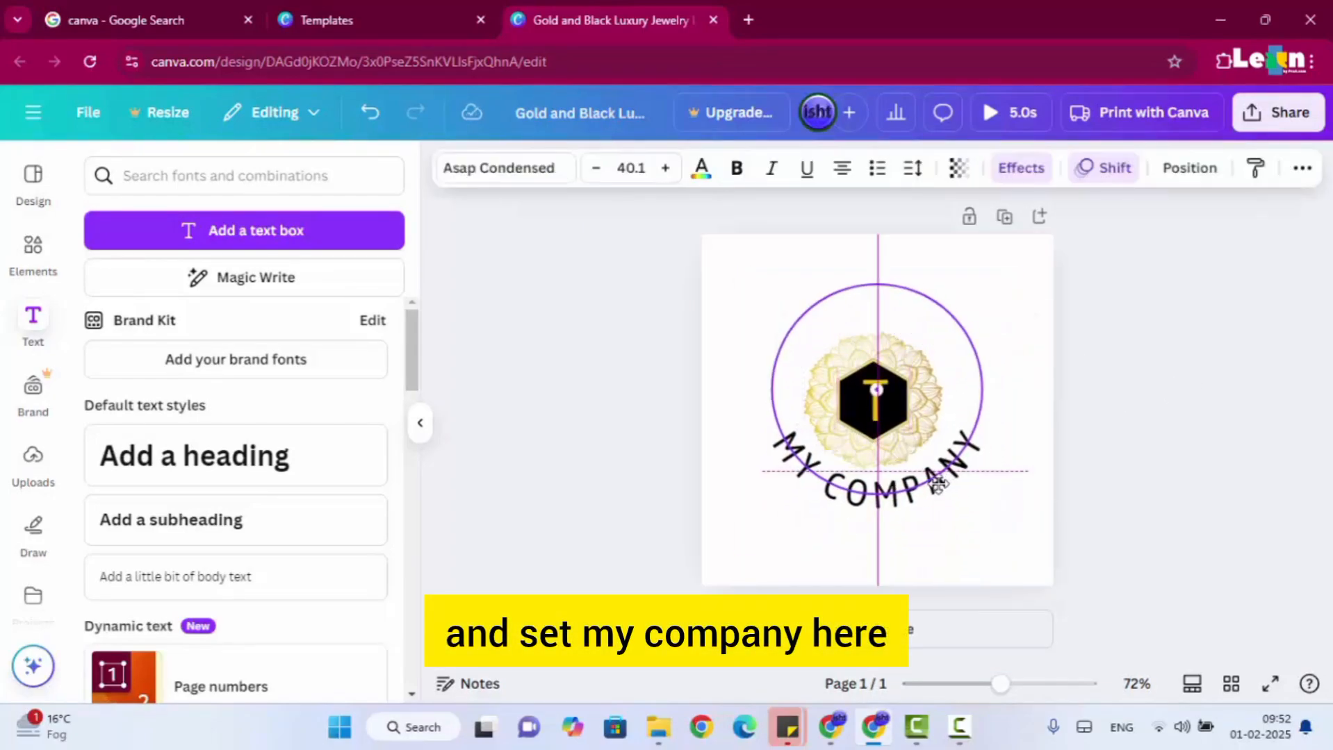
pyautogui.click(1186, 395)
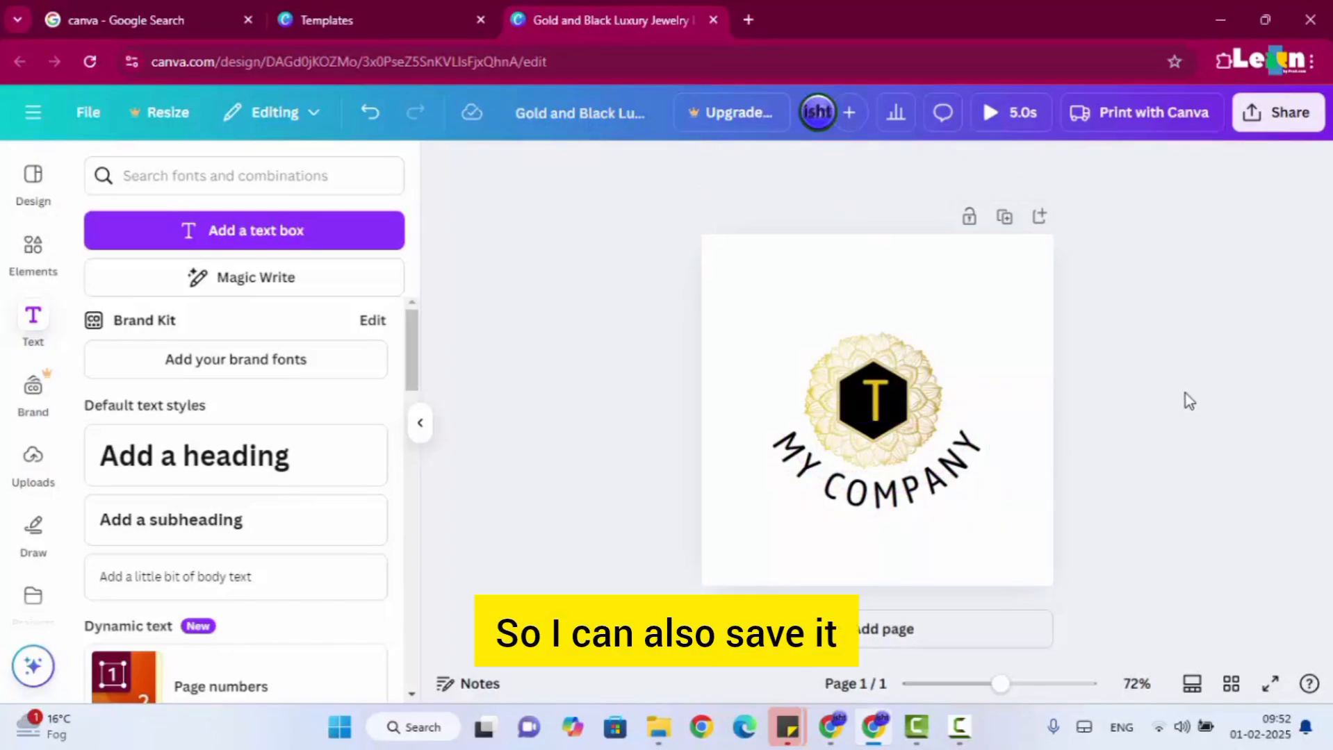
# Download the finished logo design as a PNG file.
pyautogui.click(1276, 119)
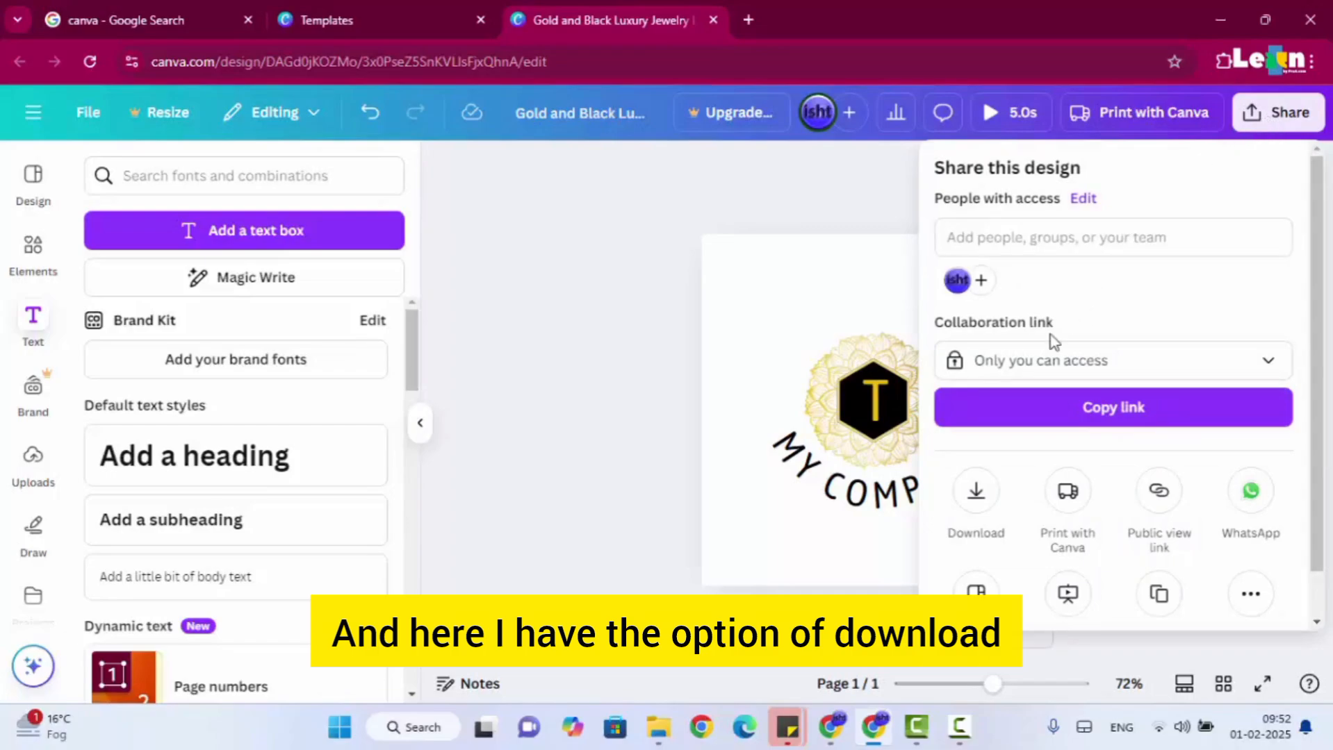
pyautogui.click(991, 501)
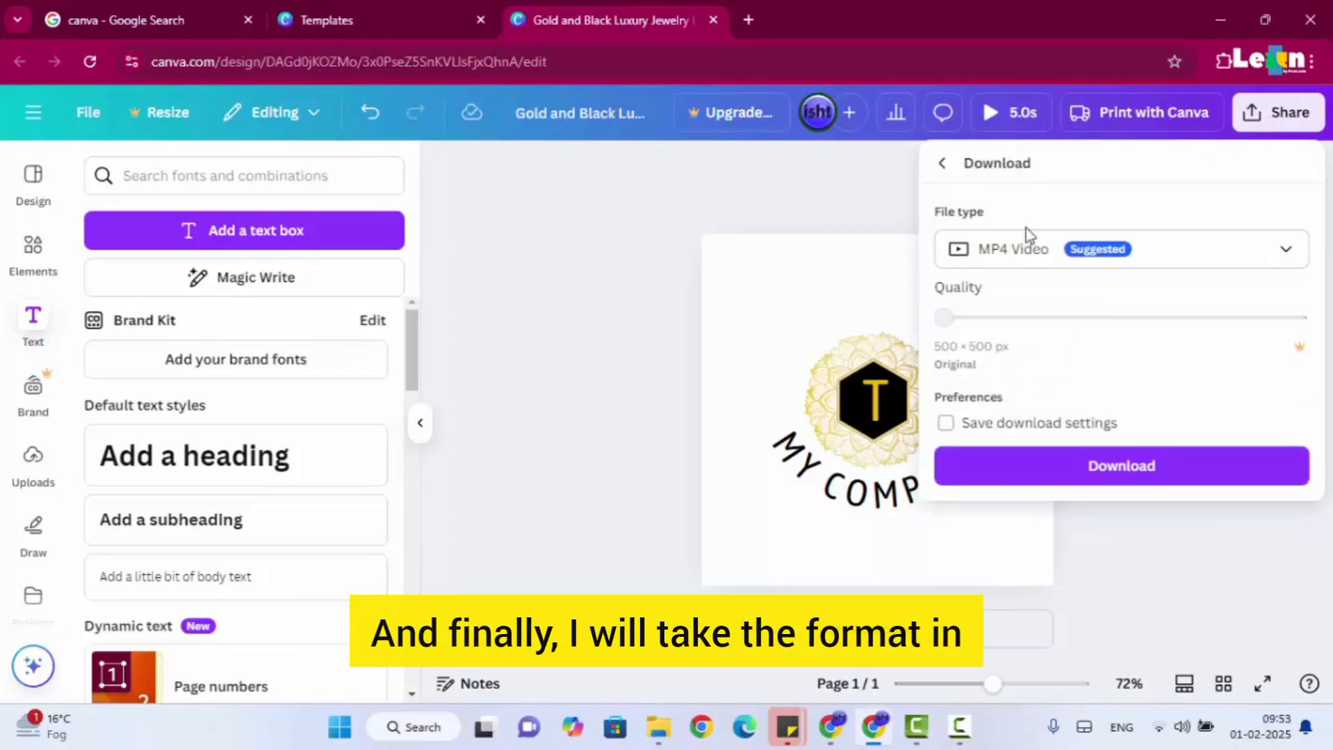
pyautogui.click(1027, 248)
pyautogui.click(1032, 253)
pyautogui.click(1033, 254)
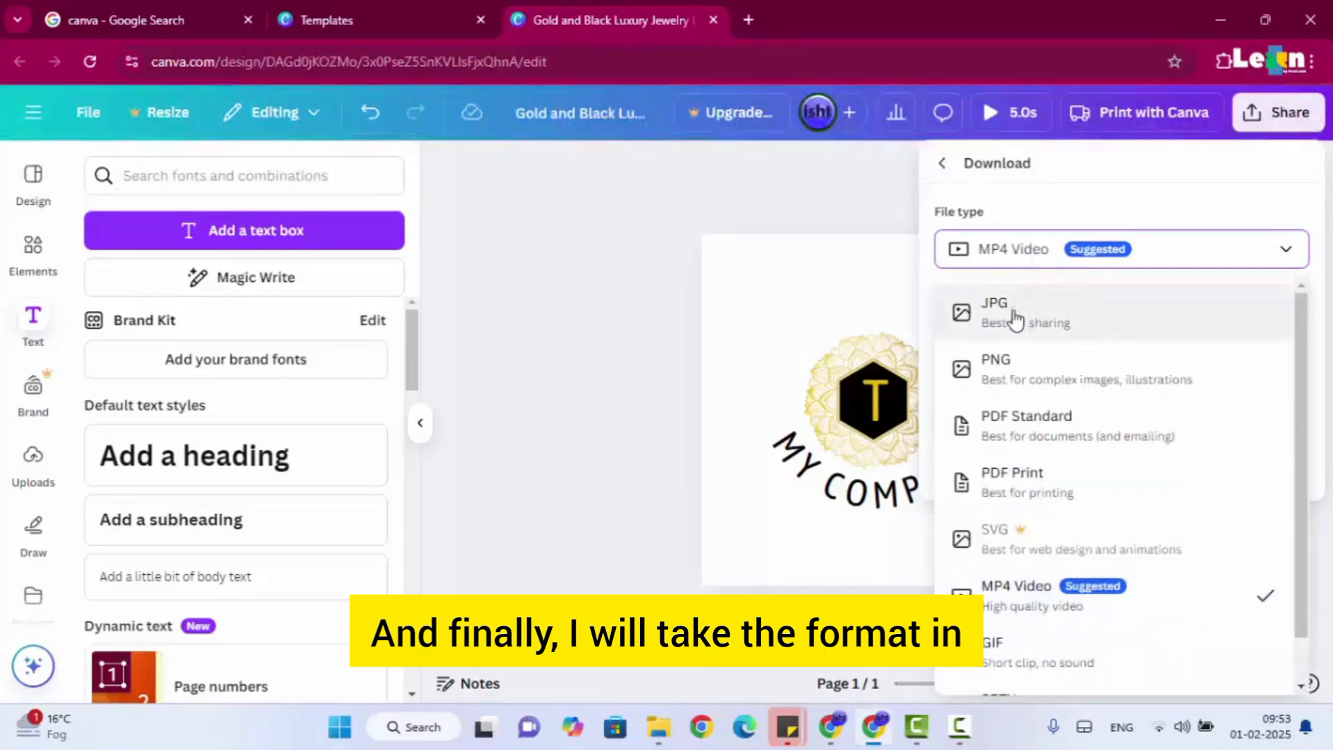
pyautogui.click(1013, 315)
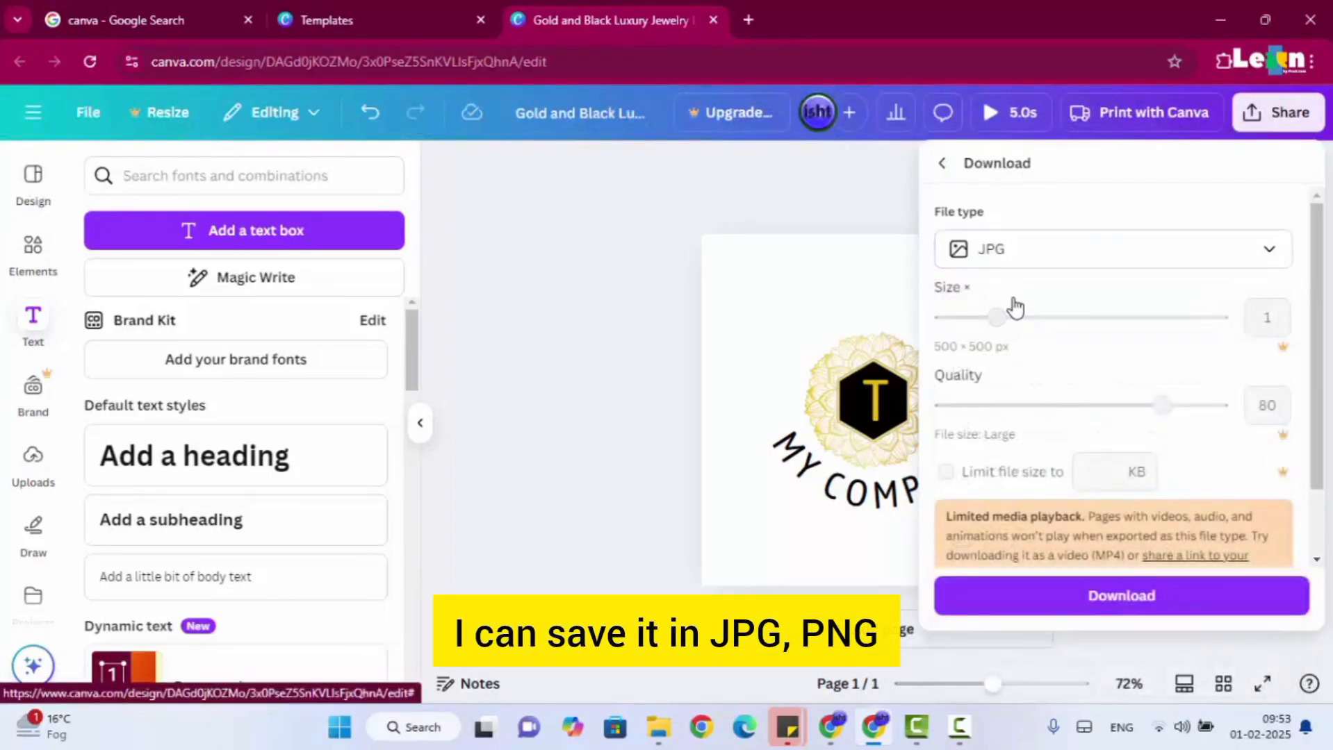
pyautogui.click(1003, 251)
pyautogui.click(1024, 372)
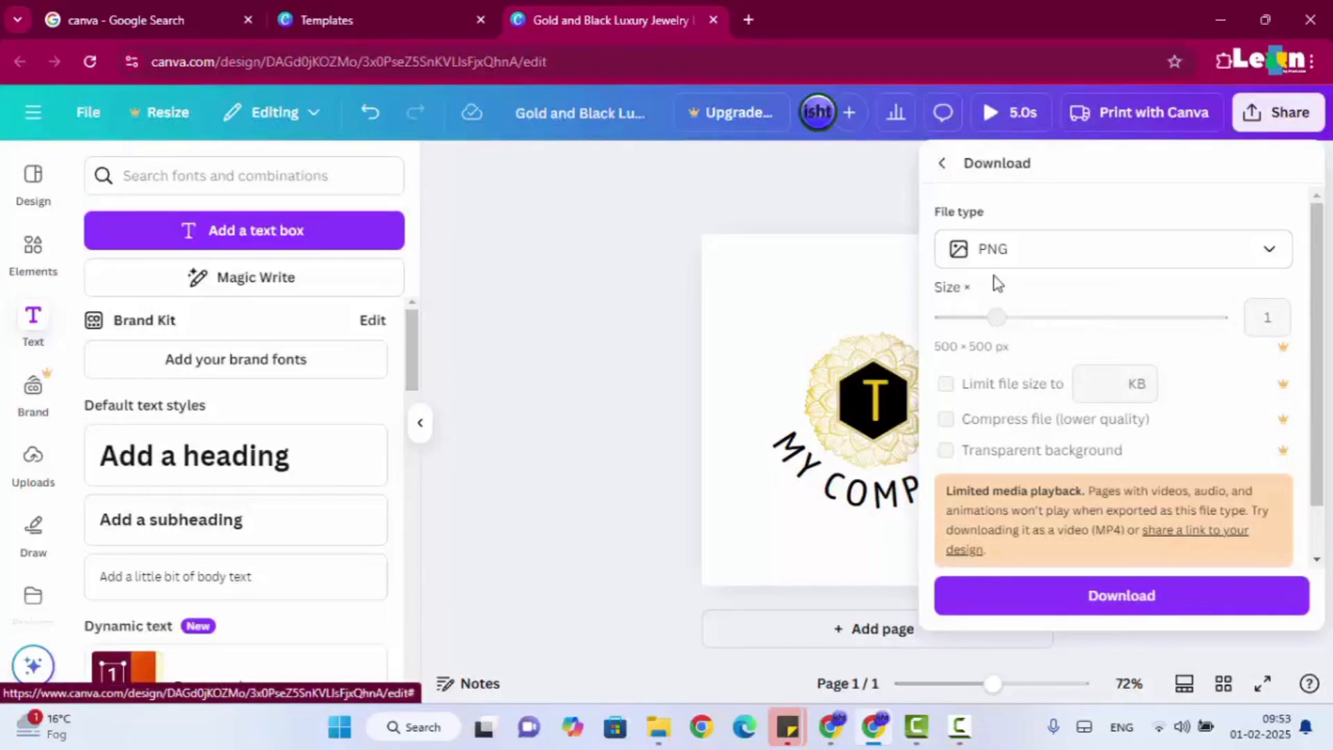
pyautogui.click(1071, 598)
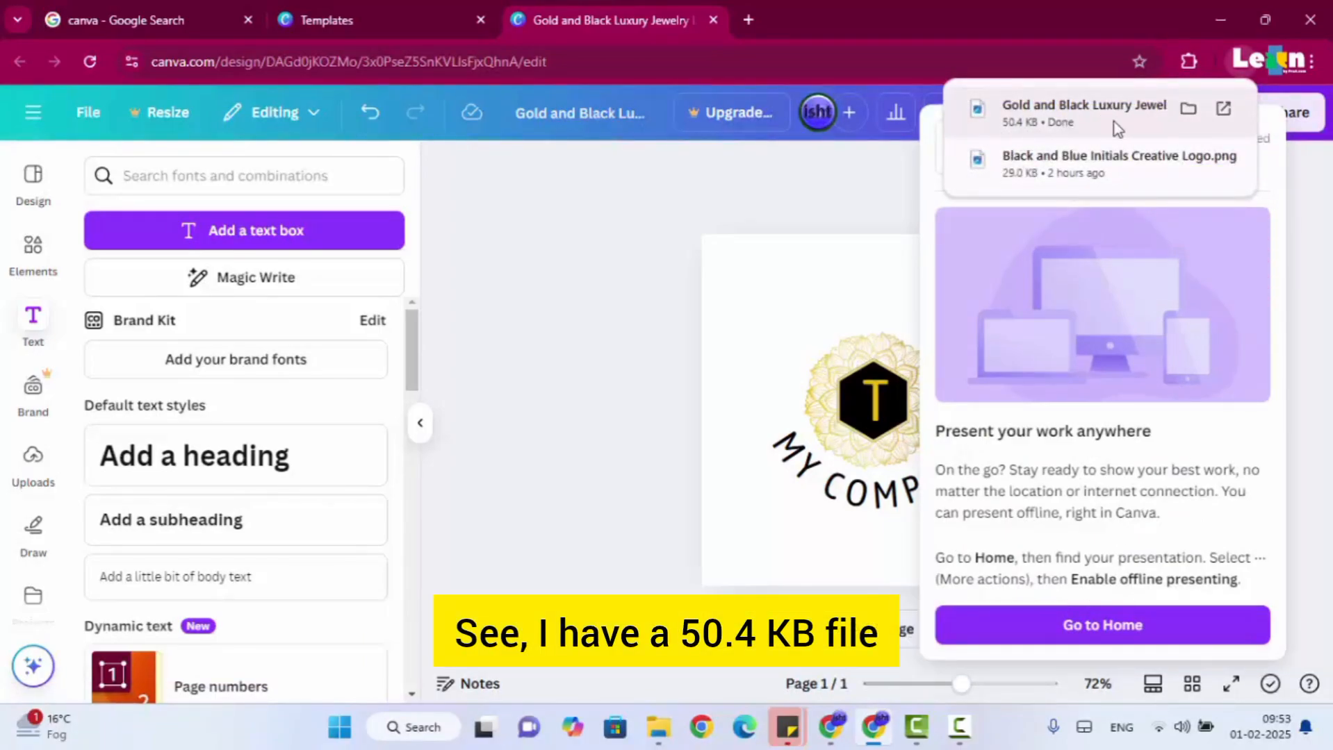
# Open the downloaded Gold and Black Luxury Jewelry Logo.png to check the exported logo, and close the image viewer.
pyautogui.click(1223, 109)
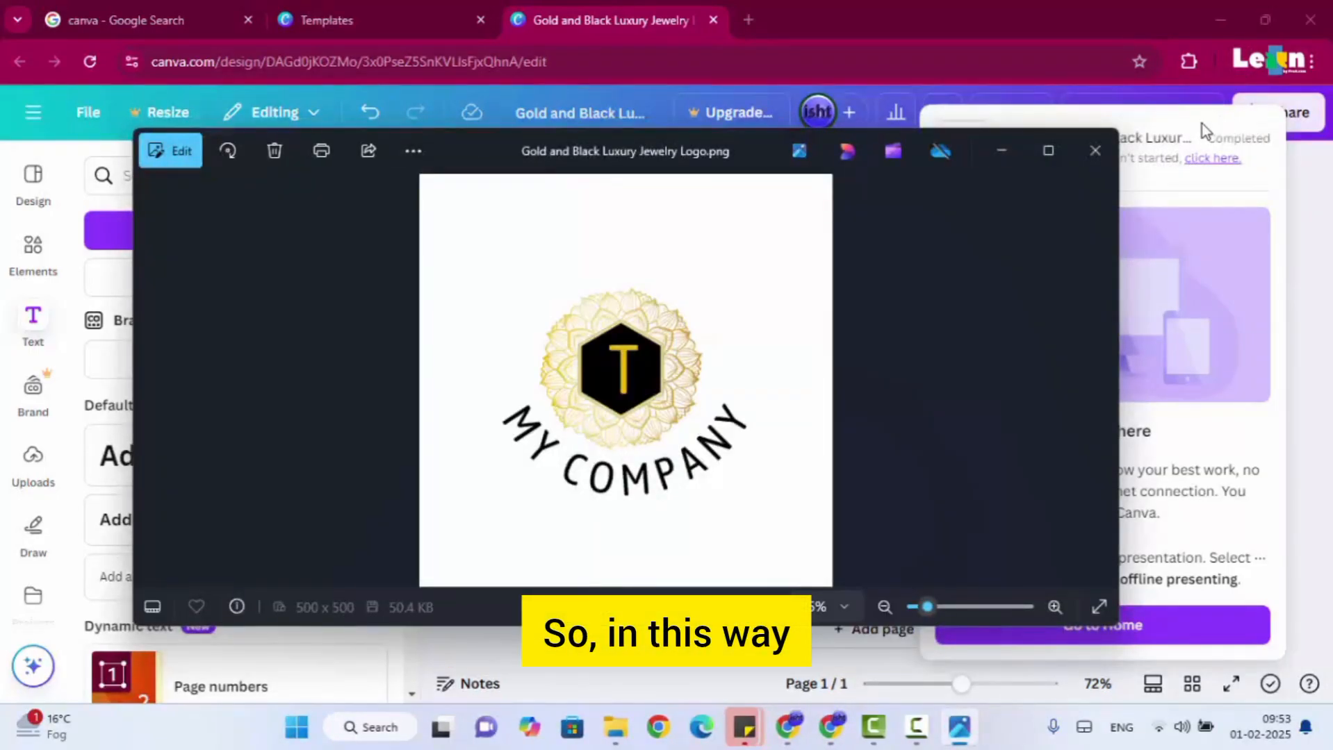
pyautogui.click(1096, 151)
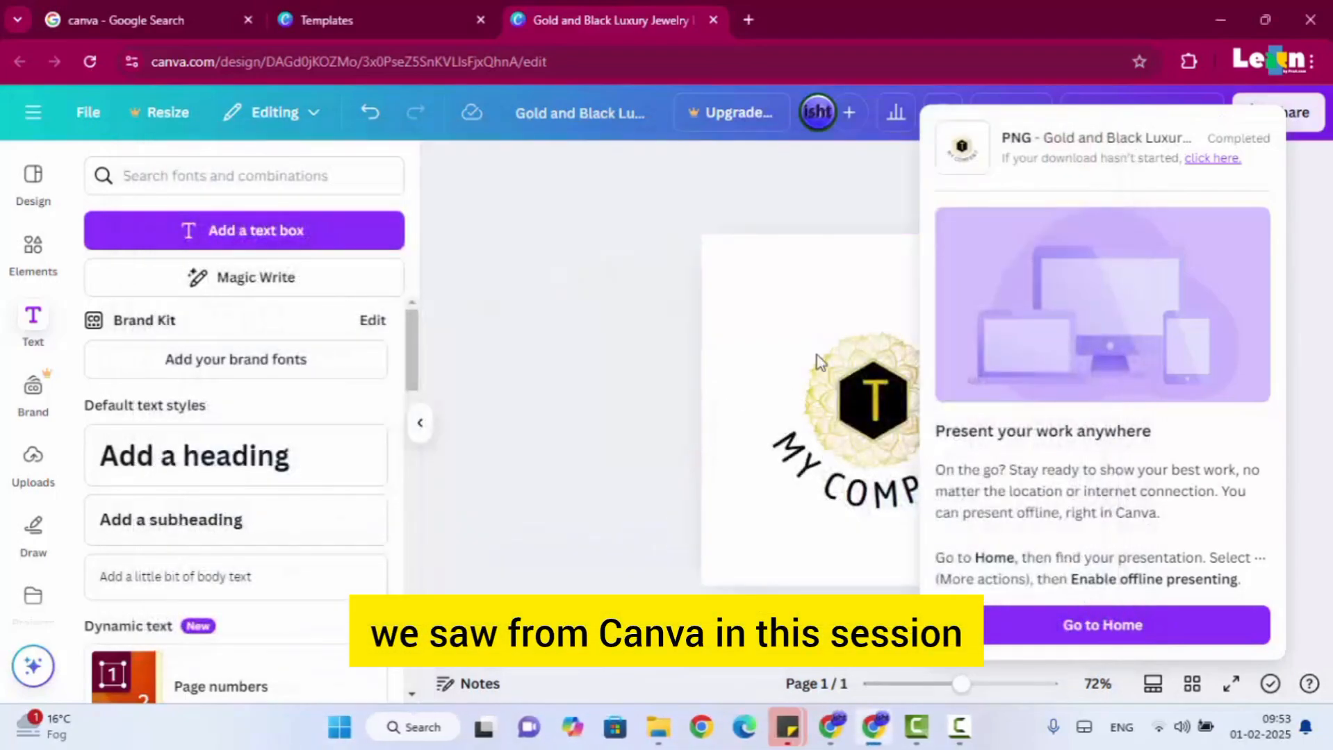